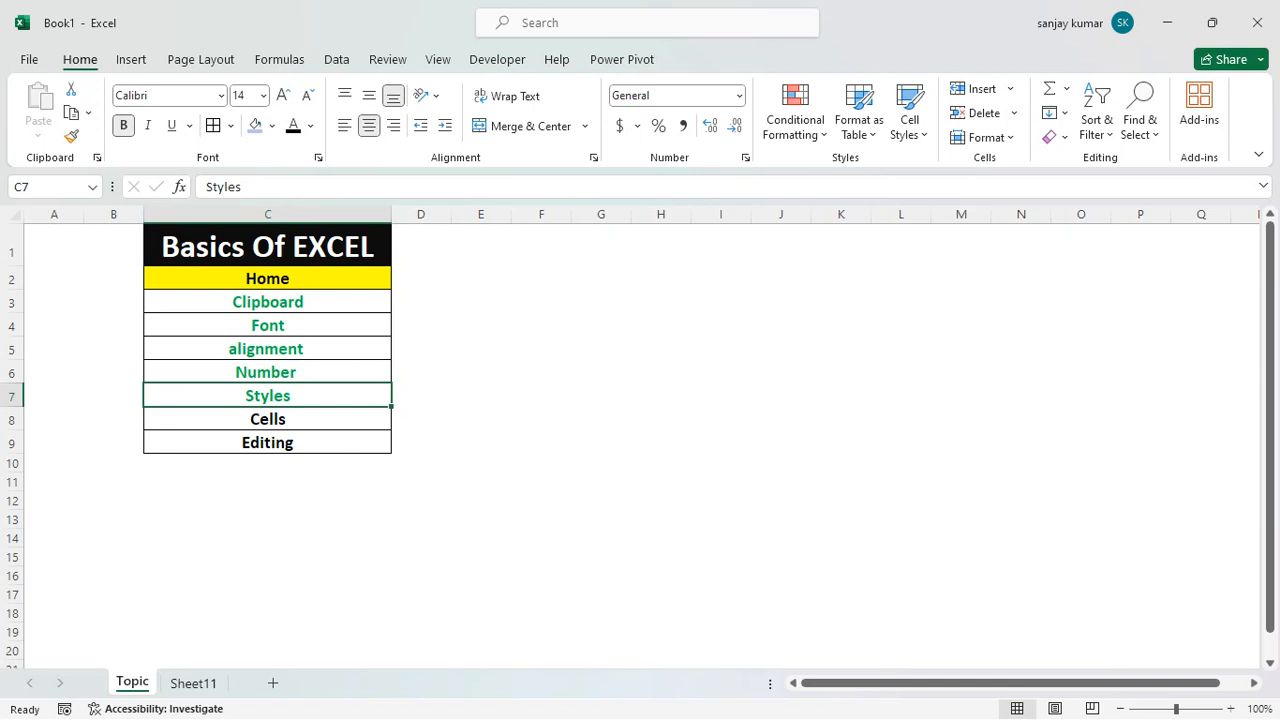
- Open Sheet11 and insert cells at the table range B4:E19, shifting the existing data right
{"action": "left_click", "coordinate": [192, 684]}
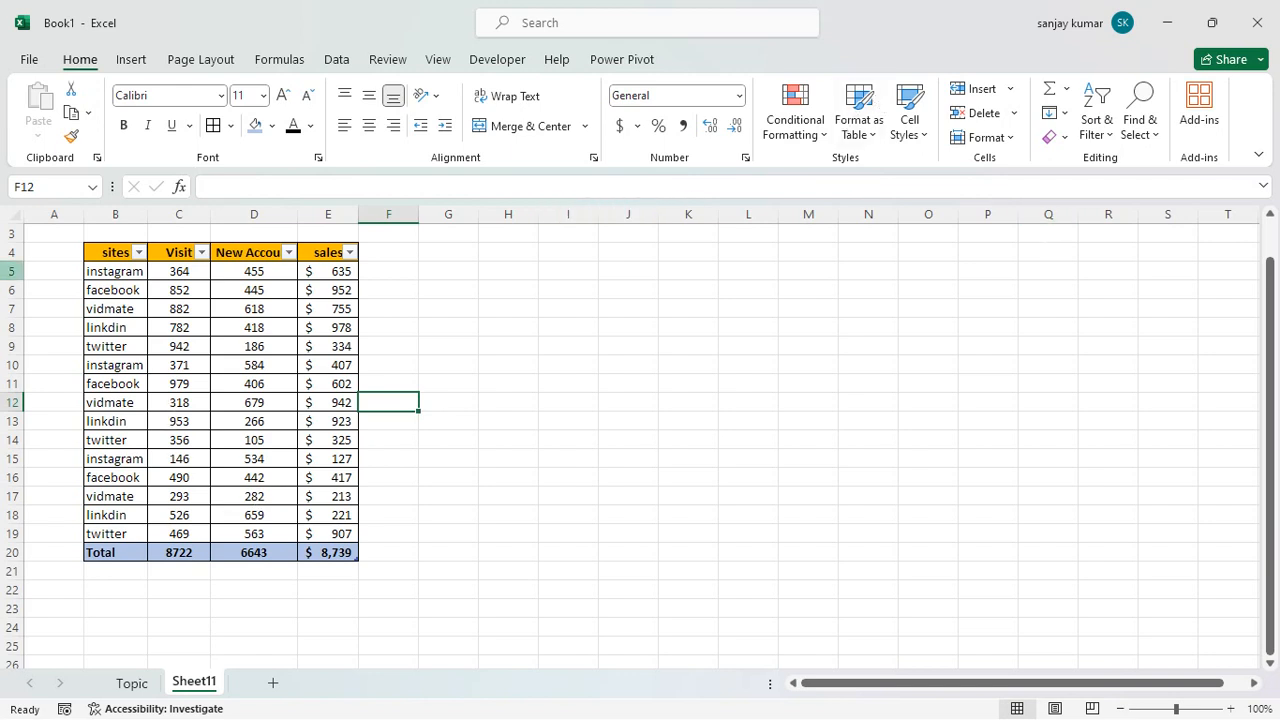
{"action": "left_click", "coordinate": [90, 252]}
{"action": "left_click_drag", "start_coordinate": [330, 252], "coordinate": [330, 533]}
{"action": "left_click", "coordinate": [1008, 89]}
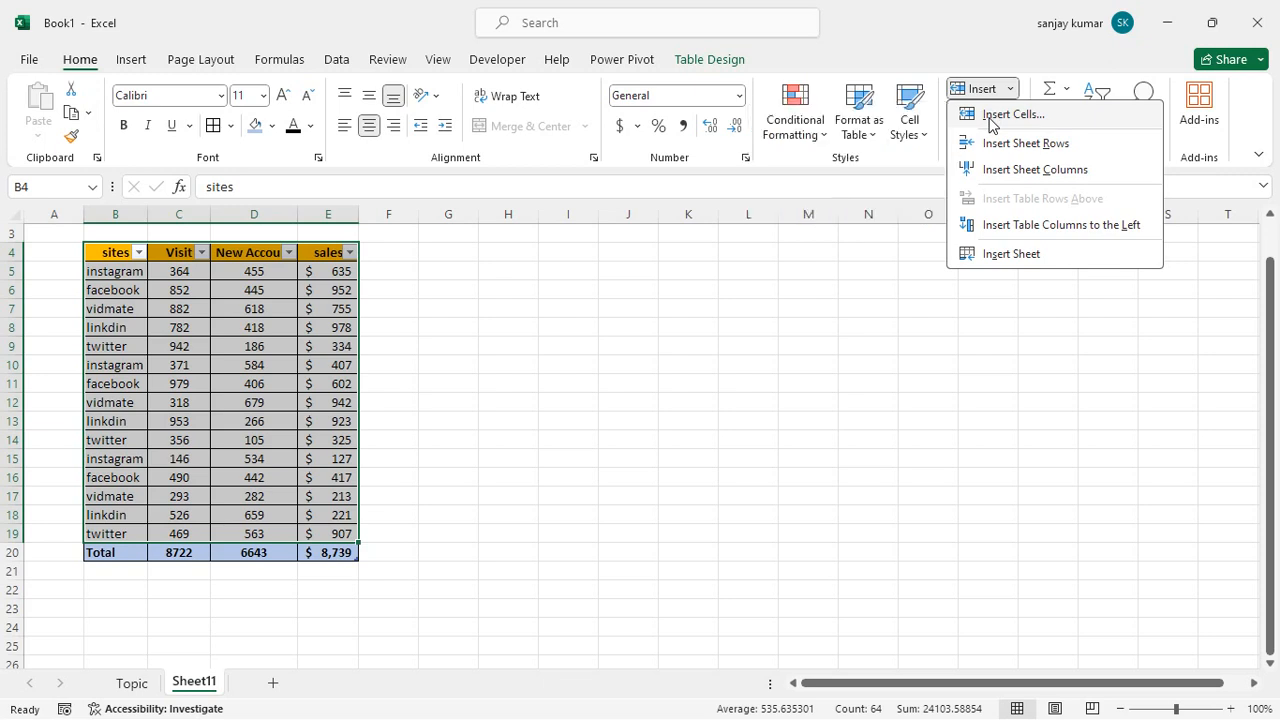
{"action": "left_click", "coordinate": [992, 118]}
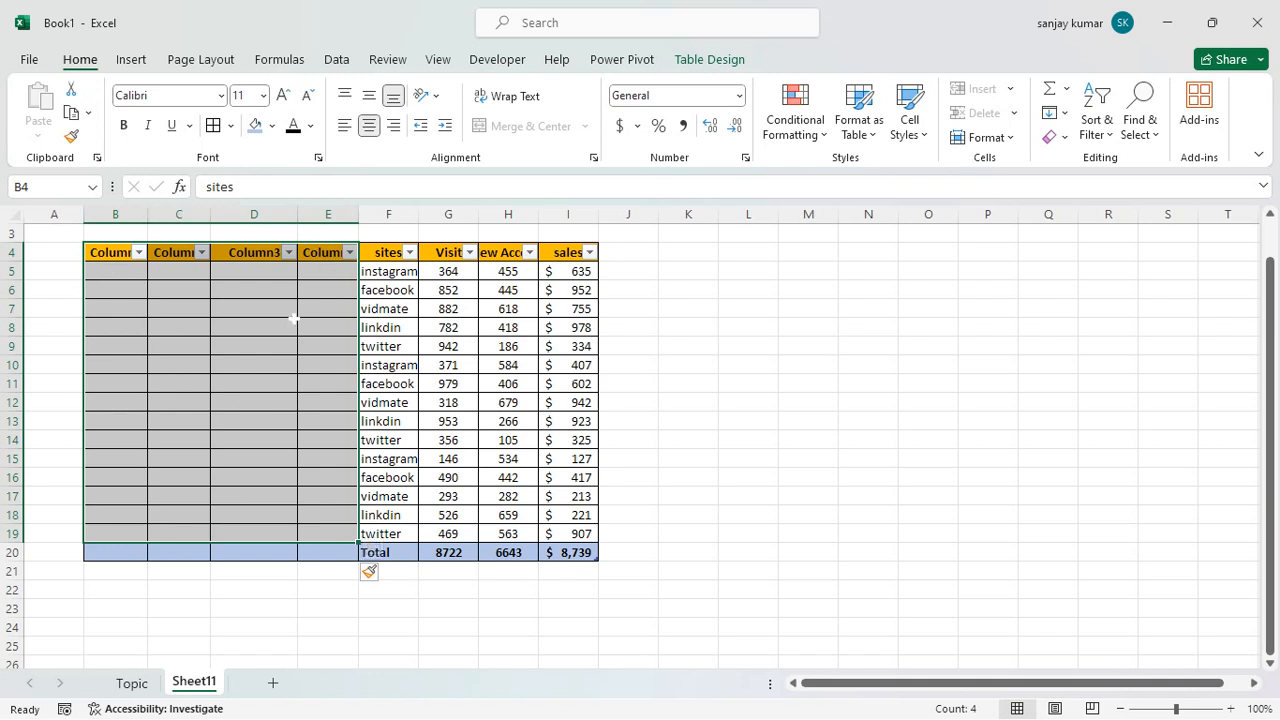
{"action": "left_click", "coordinate": [710, 276]}
- Insert a blank column at column F, directly before the sites column
{"action": "left_click", "coordinate": [388, 214]}
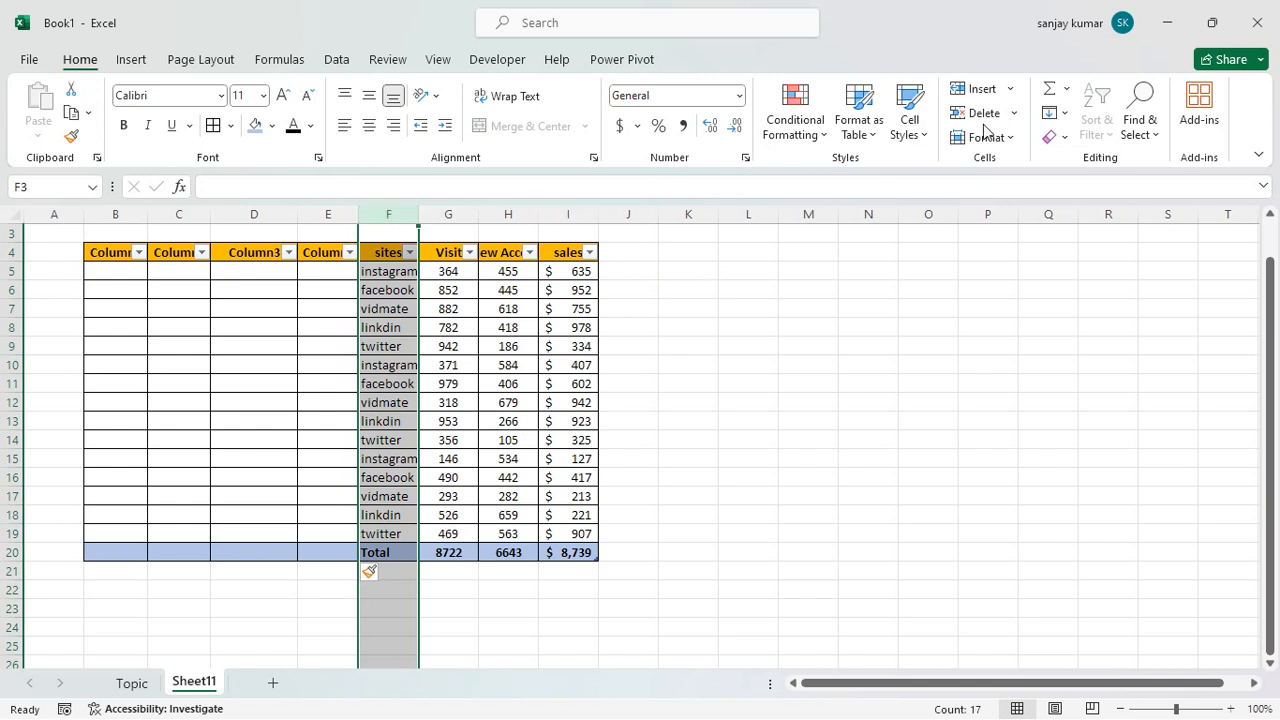
{"action": "left_click", "coordinate": [1011, 89]}
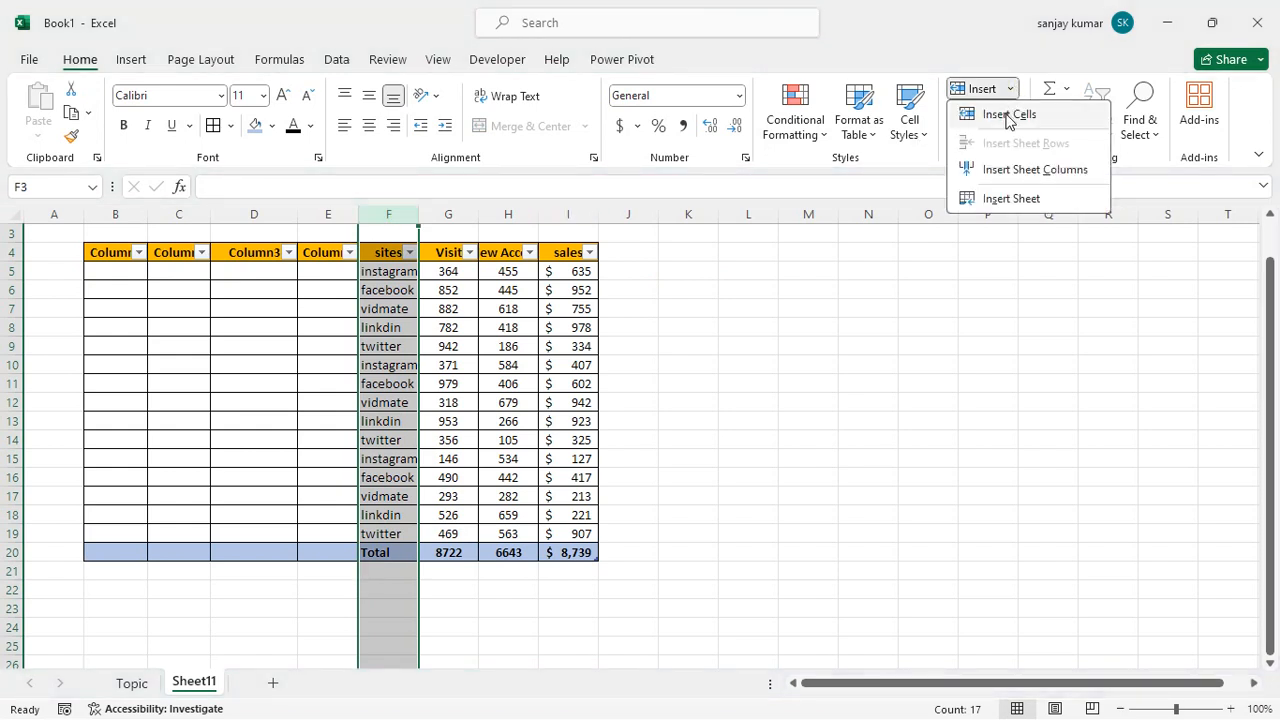
{"action": "left_click", "coordinate": [1008, 116]}
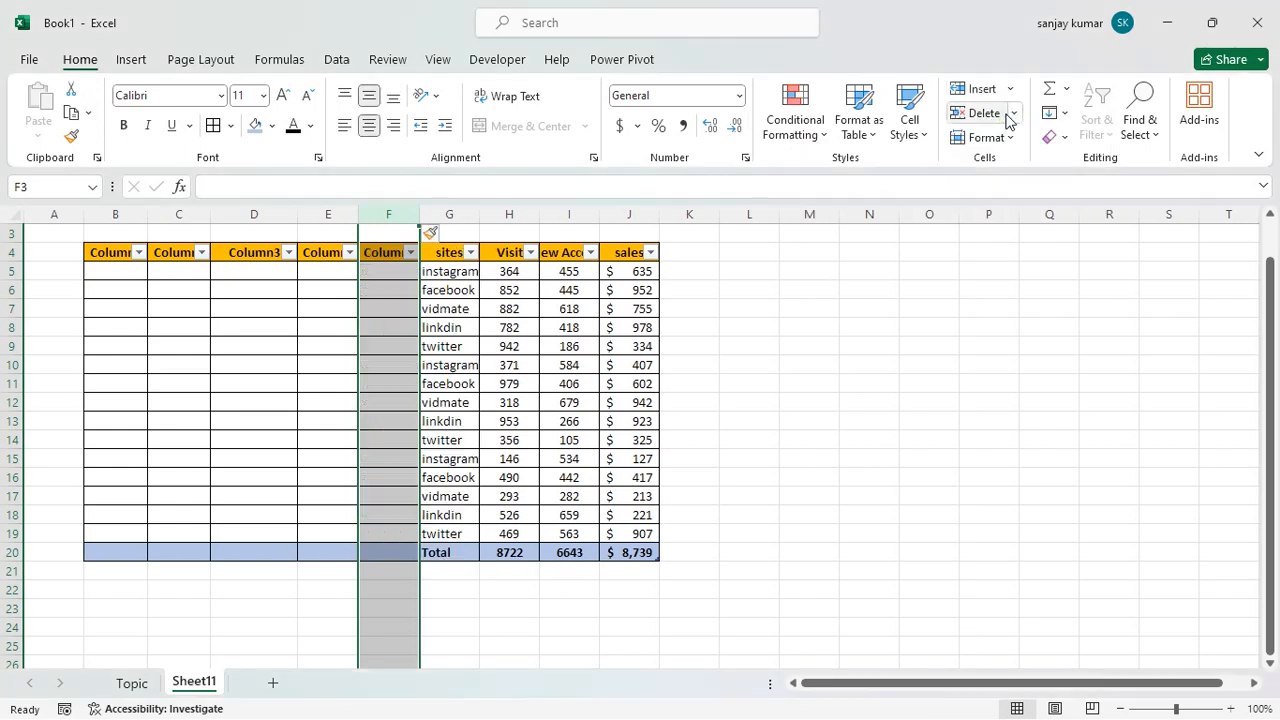
{"action": "left_click", "coordinate": [810, 287]}
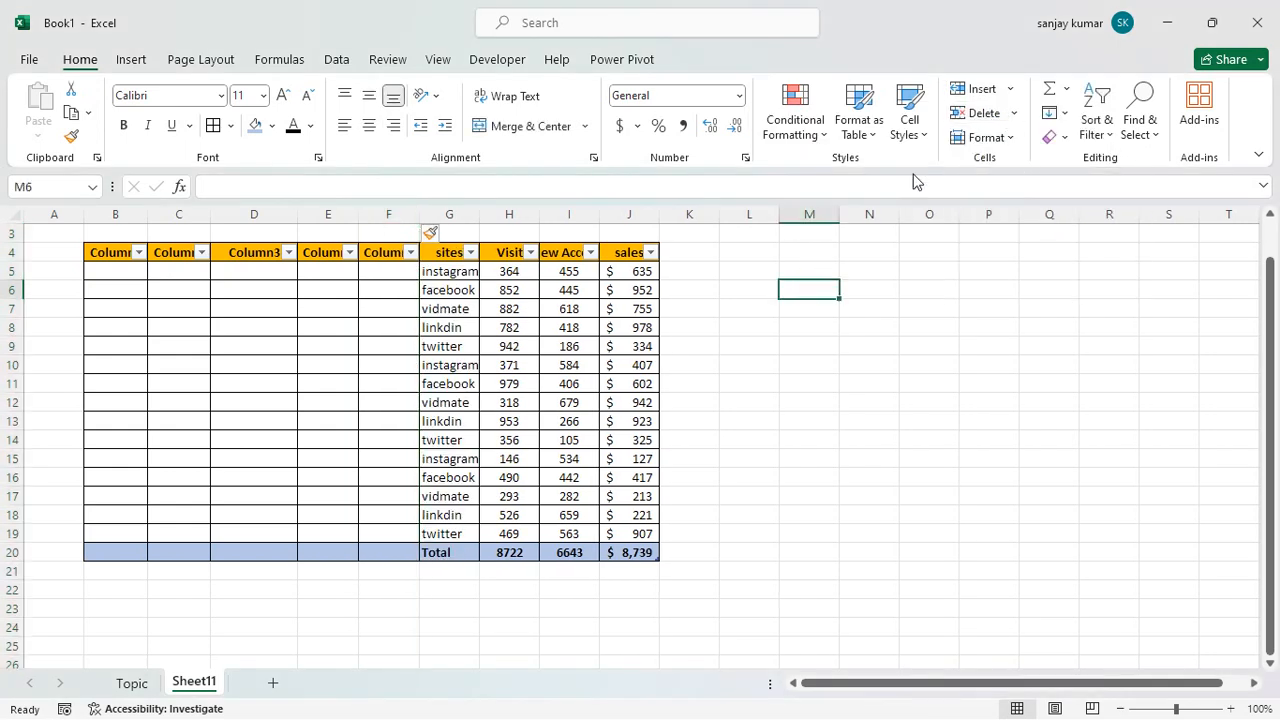
{"action": "left_click_drag", "start_coordinate": [449, 255], "coordinate": [624, 545]}
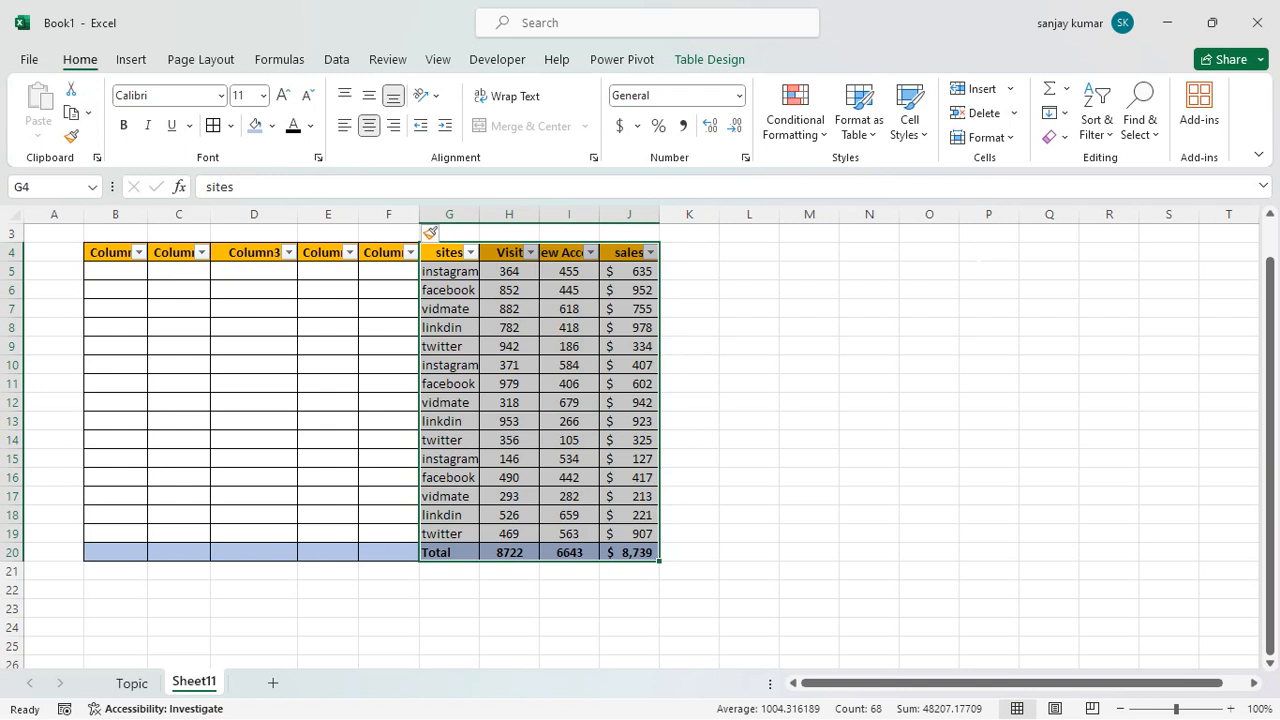
- Insert a blank sheet row above row 13
{"action": "left_click", "coordinate": [12, 421]}
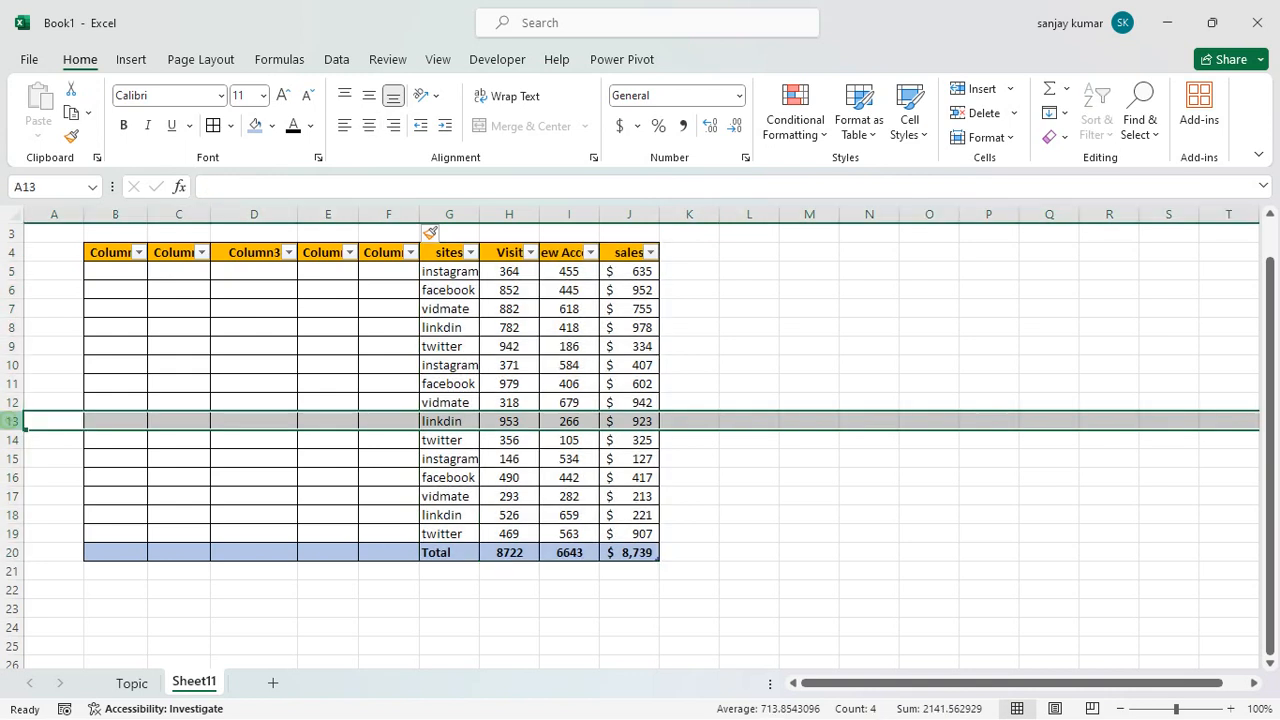
{"action": "left_click", "coordinate": [1008, 89]}
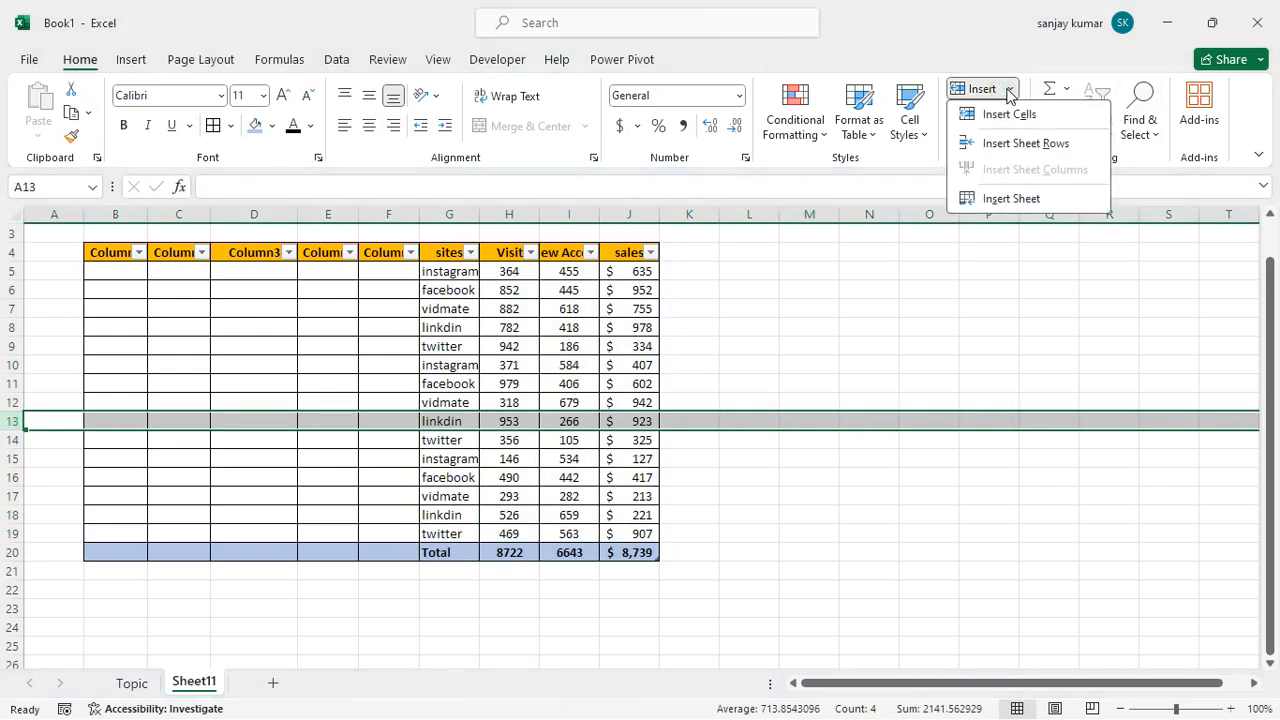
{"action": "left_click", "coordinate": [1024, 145]}
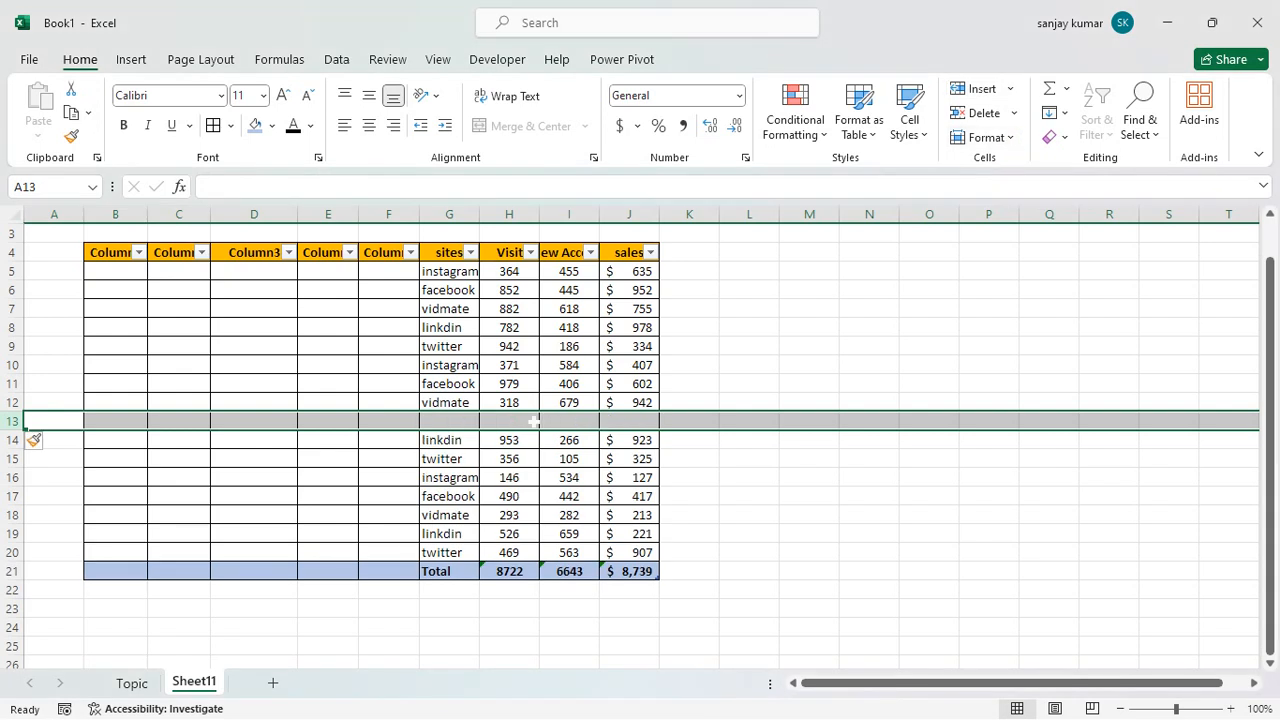
{"action": "left_click", "coordinate": [462, 422]}
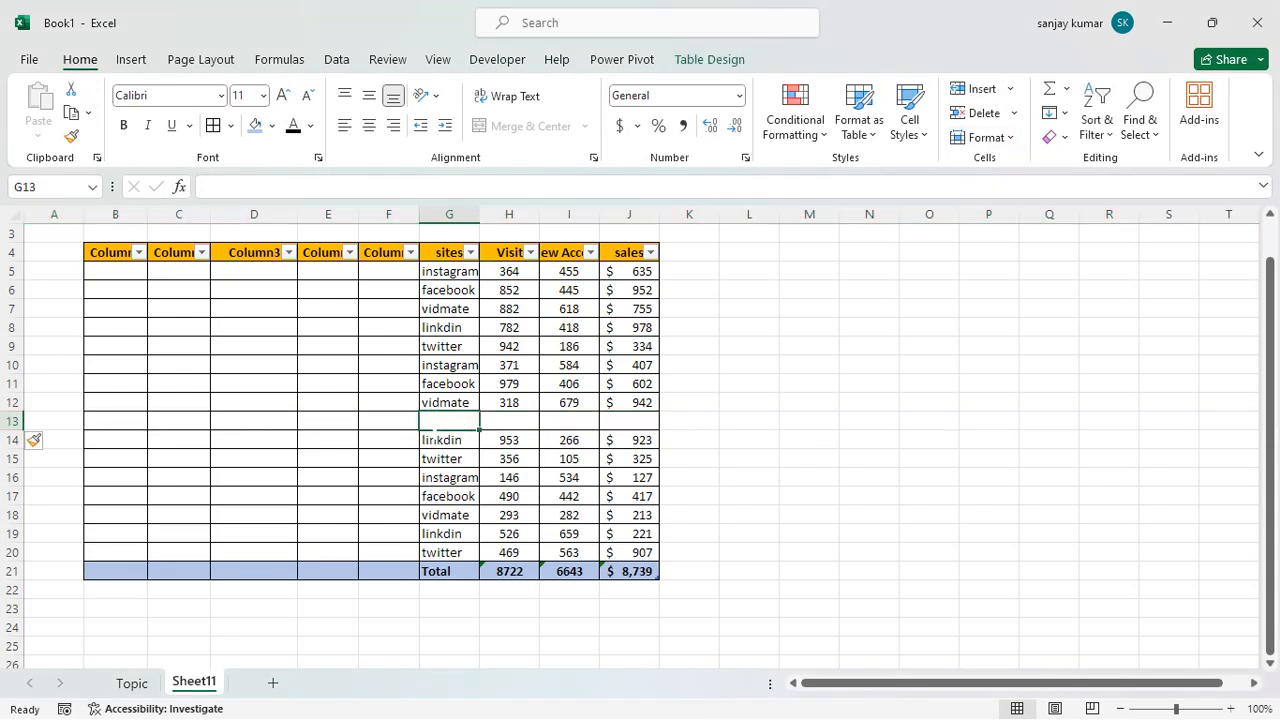
- Delete the empty row 13 from the sheet
{"action": "left_click_drag", "start_coordinate": [12, 365], "coordinate": [12, 384]}
{"action": "left_click", "coordinate": [12, 402]}
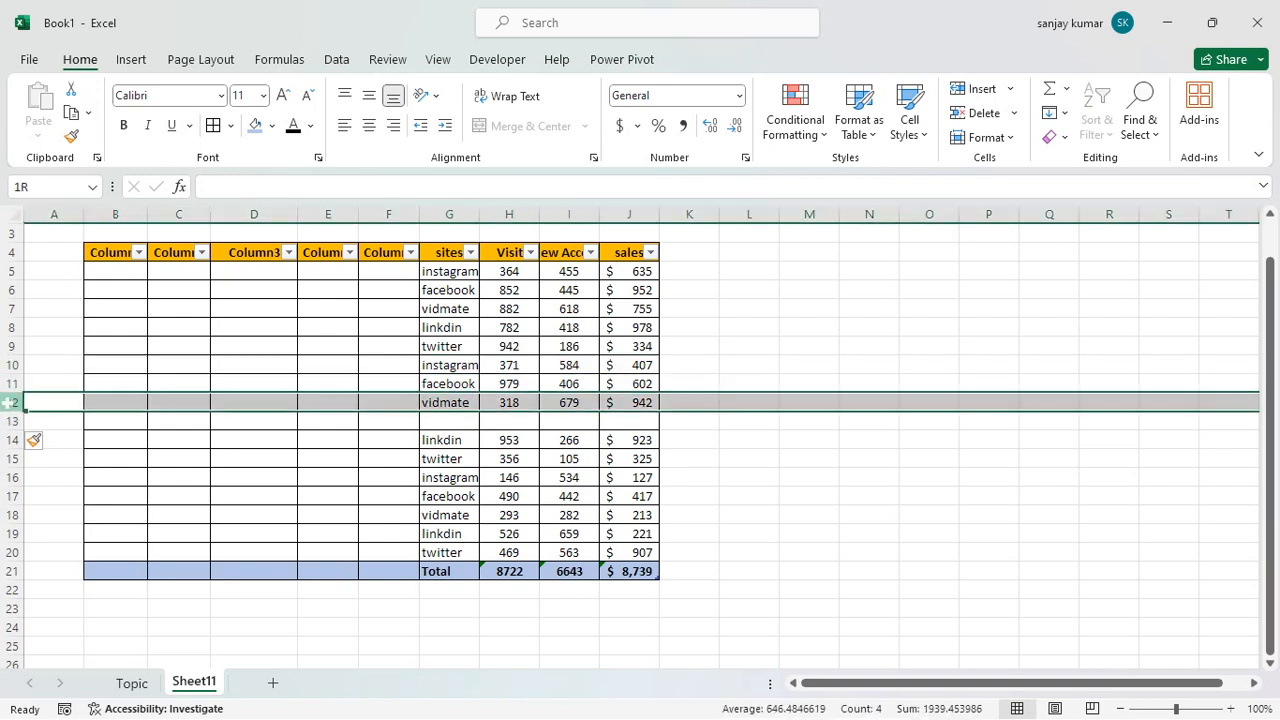
{"action": "left_click", "coordinate": [12, 421]}
{"action": "right_click", "coordinate": [12, 421]}
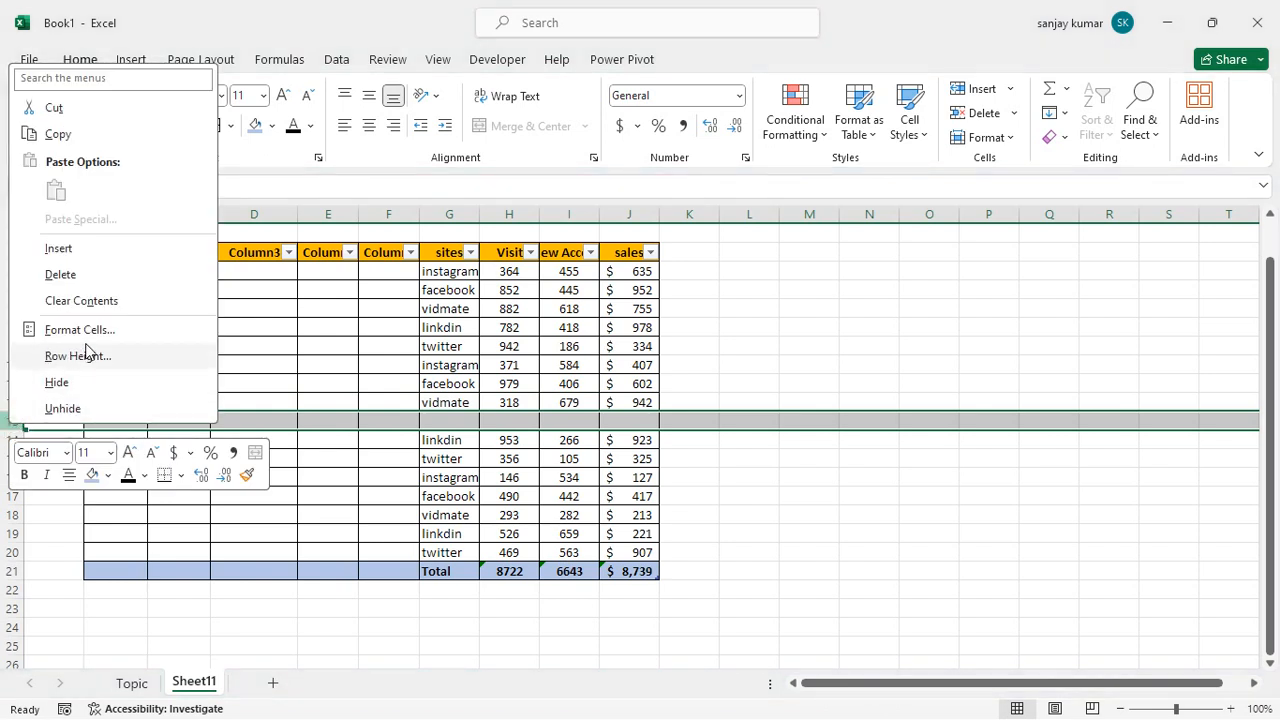
{"action": "left_click", "coordinate": [85, 285]}
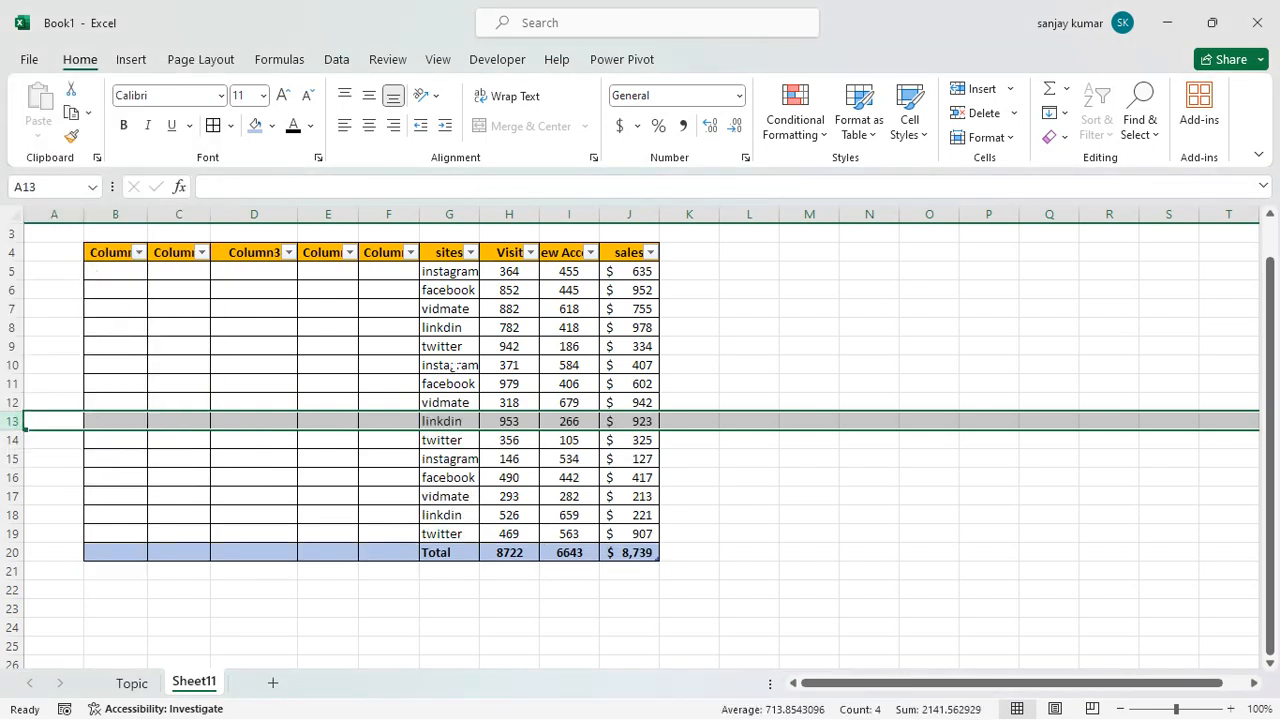
- Select rows 11 through 14 and insert four blank rows above them
{"action": "left_click_drag", "start_coordinate": [452, 368], "coordinate": [455, 440]}
{"action": "left_click_drag", "start_coordinate": [12, 383], "coordinate": [10, 448]}
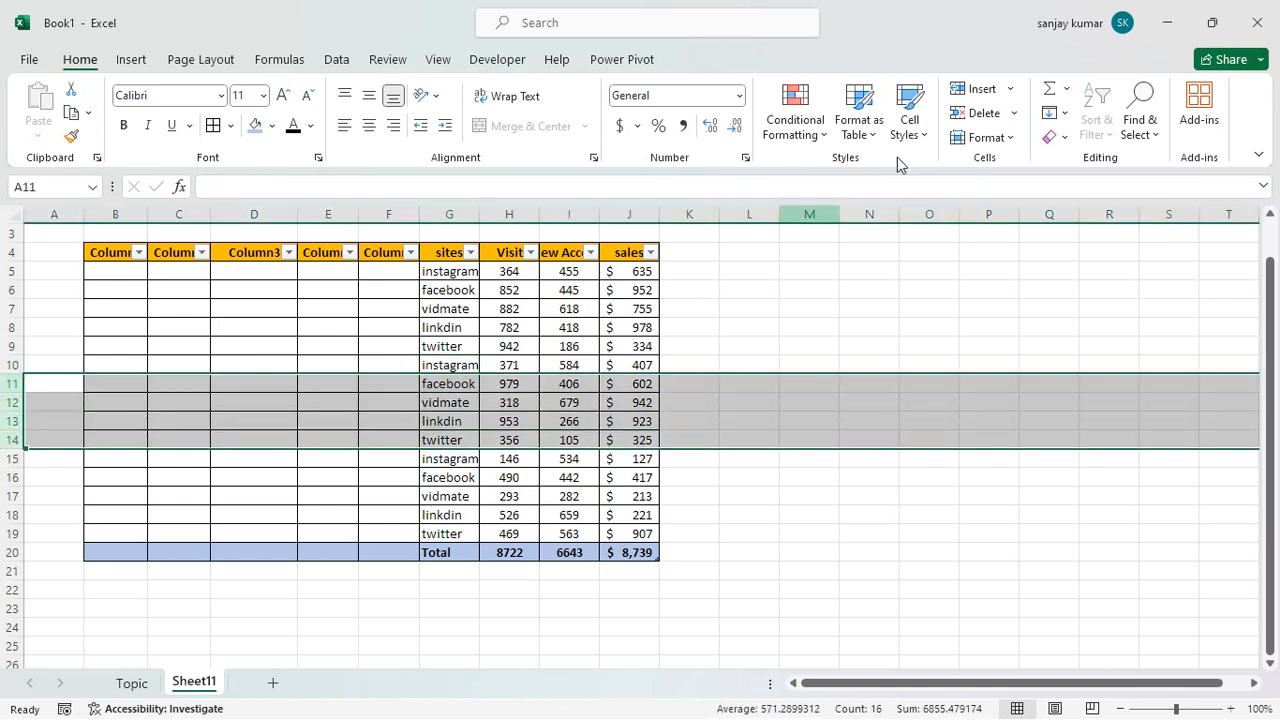
{"action": "left_click", "coordinate": [981, 89]}
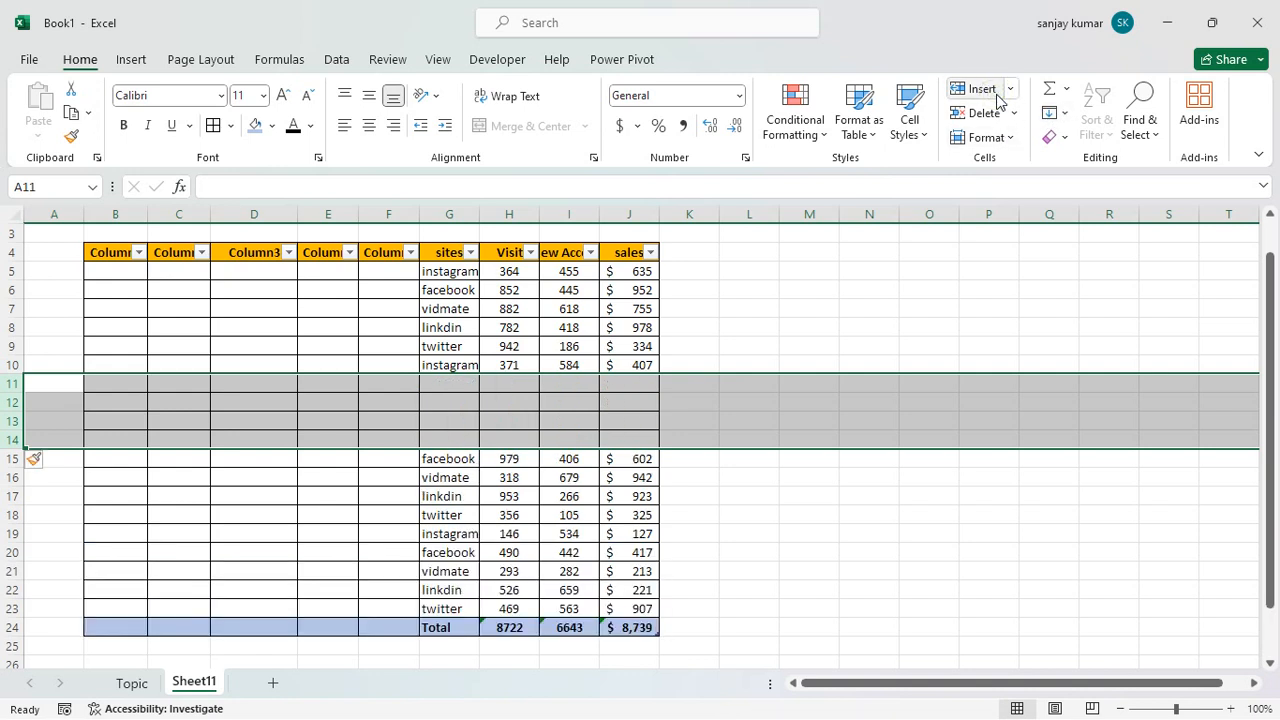
{"action": "left_click", "coordinate": [257, 399]}
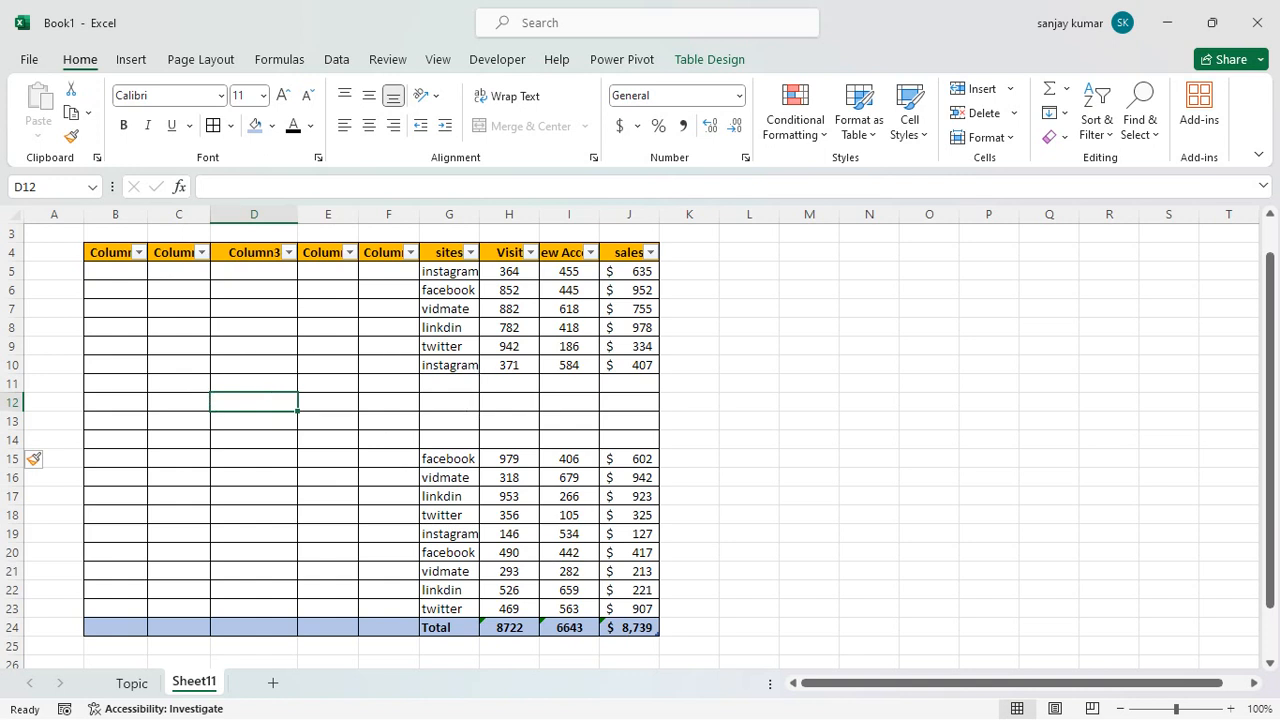
{"action": "left_click_drag", "start_coordinate": [450, 384], "coordinate": [458, 440]}
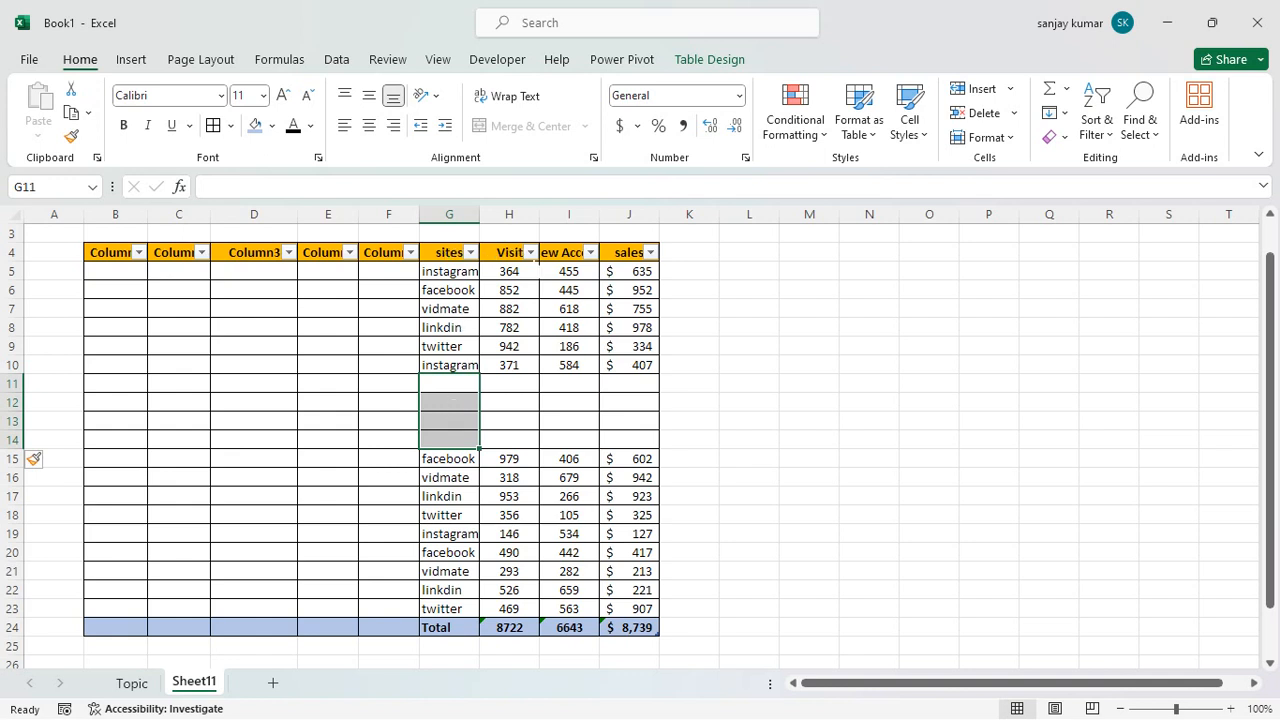
{"action": "left_click", "coordinate": [565, 252]}
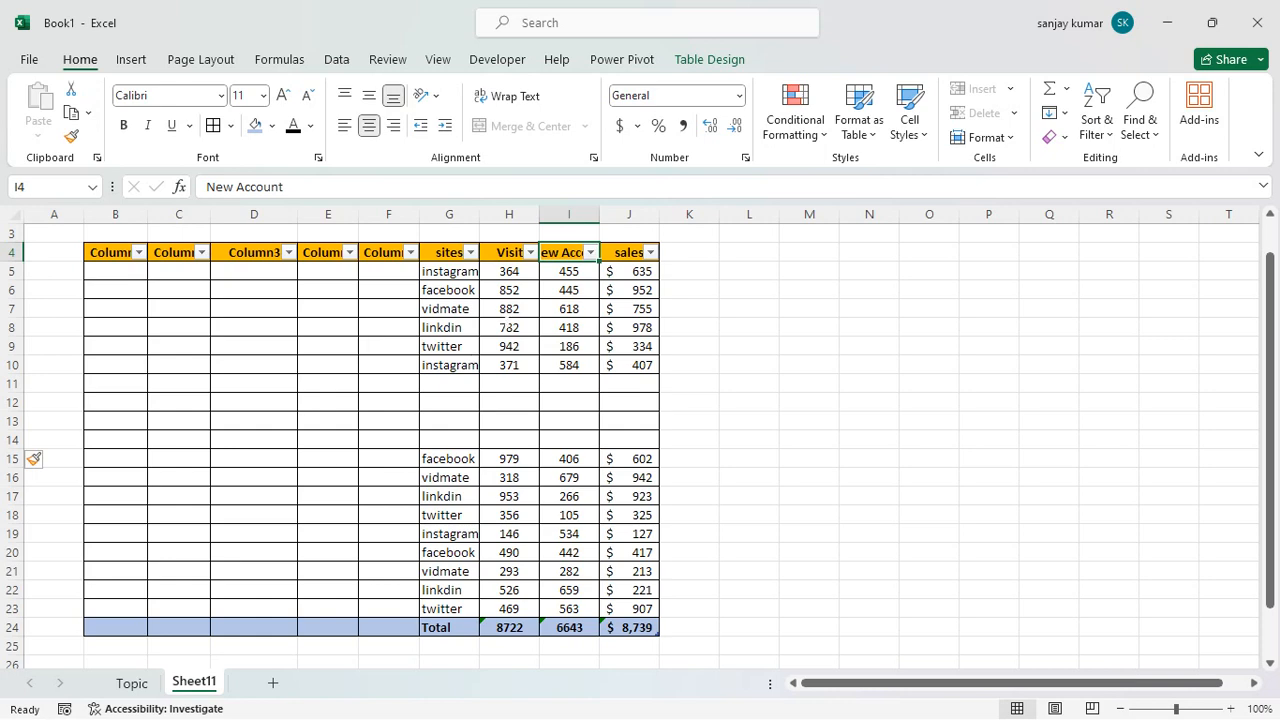
{"action": "left_click", "coordinate": [920, 129]}
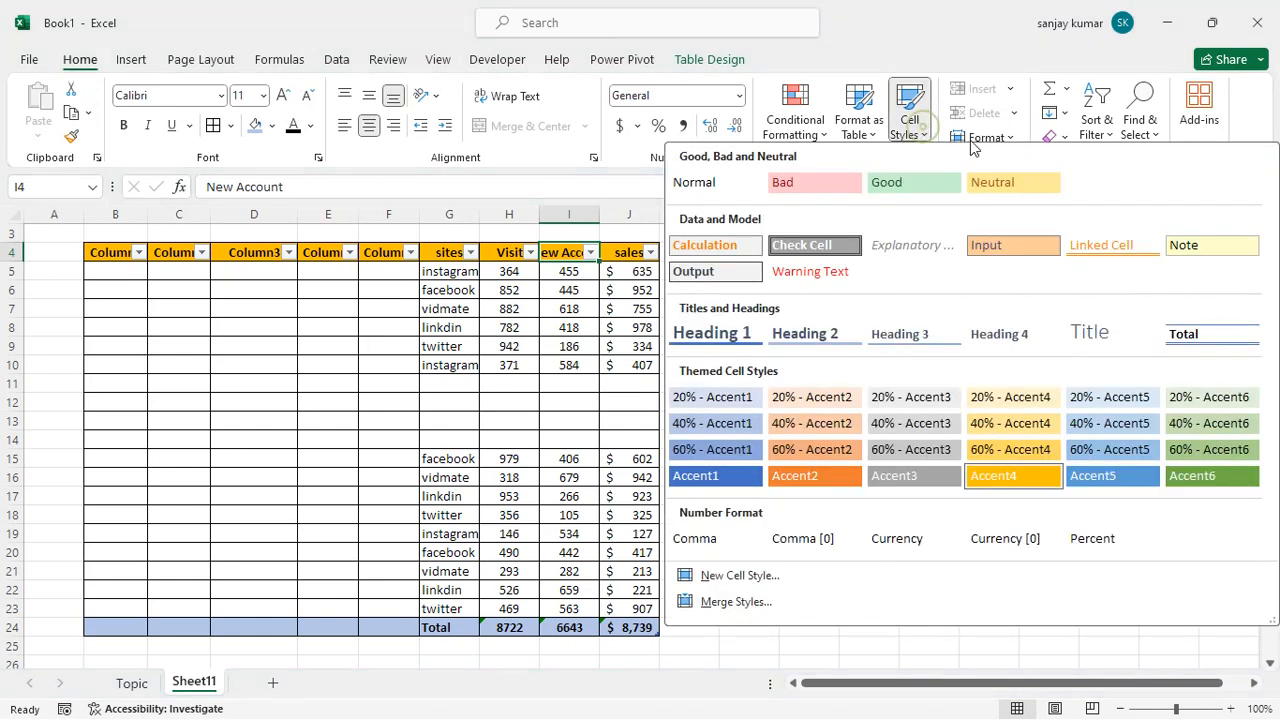
{"action": "left_click", "coordinate": [990, 114]}
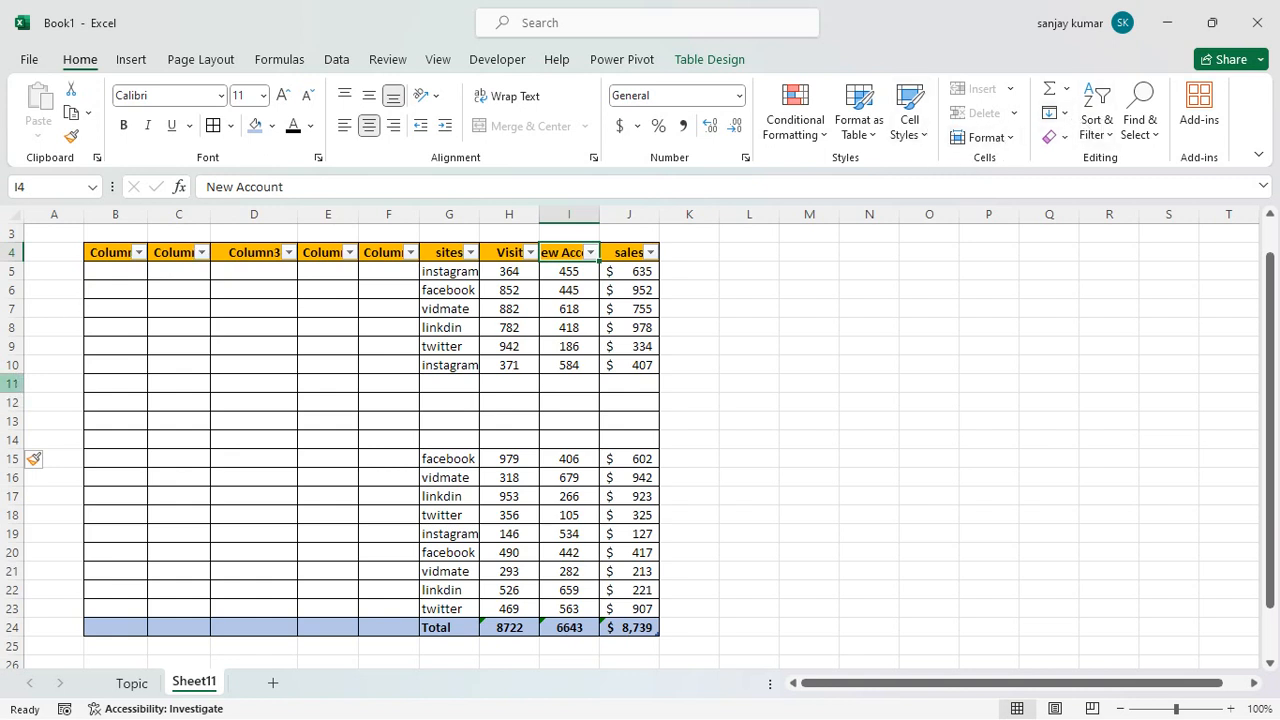
- Delete the four empty rows 11 through 14
{"action": "left_click_drag", "start_coordinate": [12, 383], "coordinate": [12, 445]}
{"action": "right_click", "coordinate": [12, 430]}
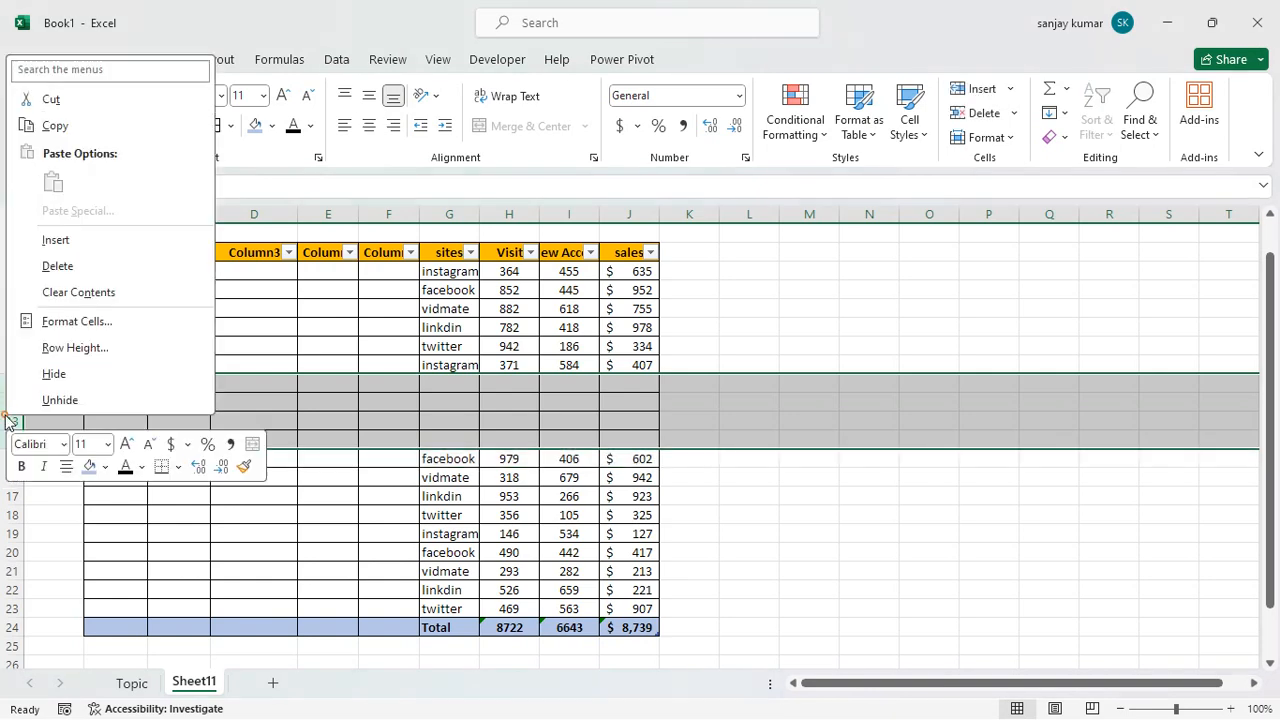
{"action": "left_click", "coordinate": [70, 267]}
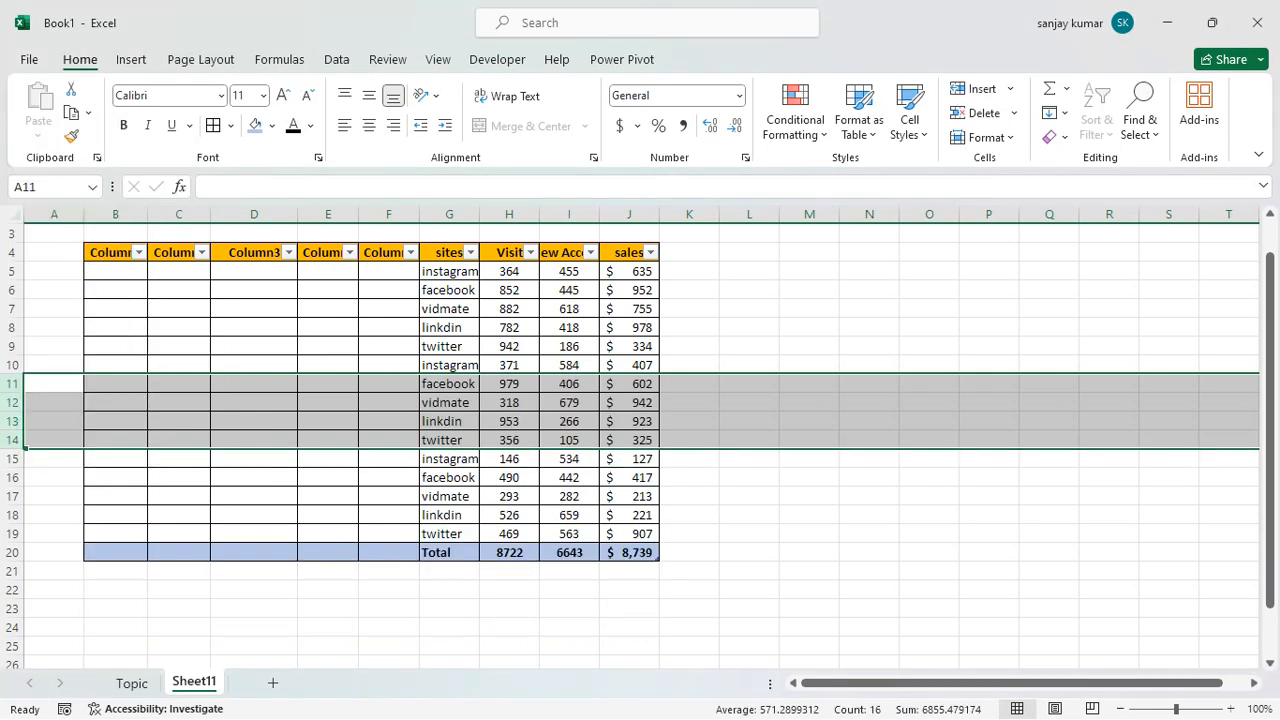
{"action": "left_click", "coordinate": [503, 442]}
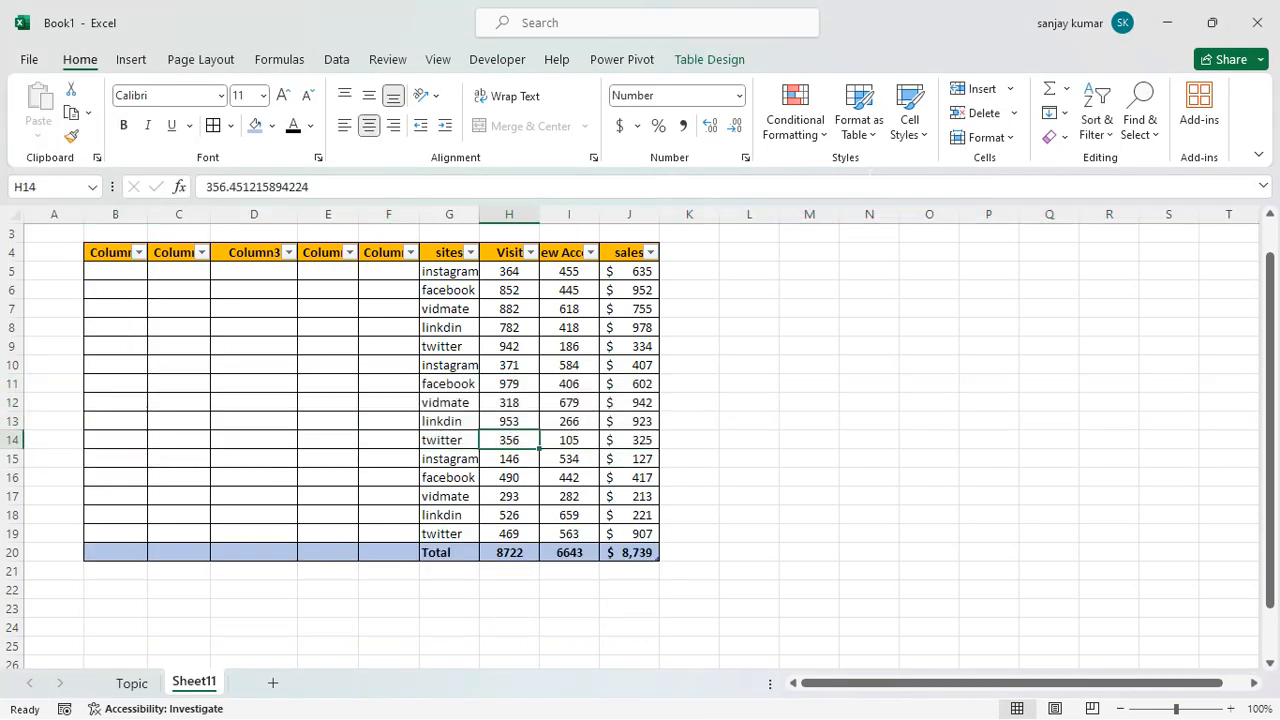
- Select the data range G4:J20 and insert four blank sheet columns before the sites column
{"action": "left_click", "coordinate": [1011, 89]}
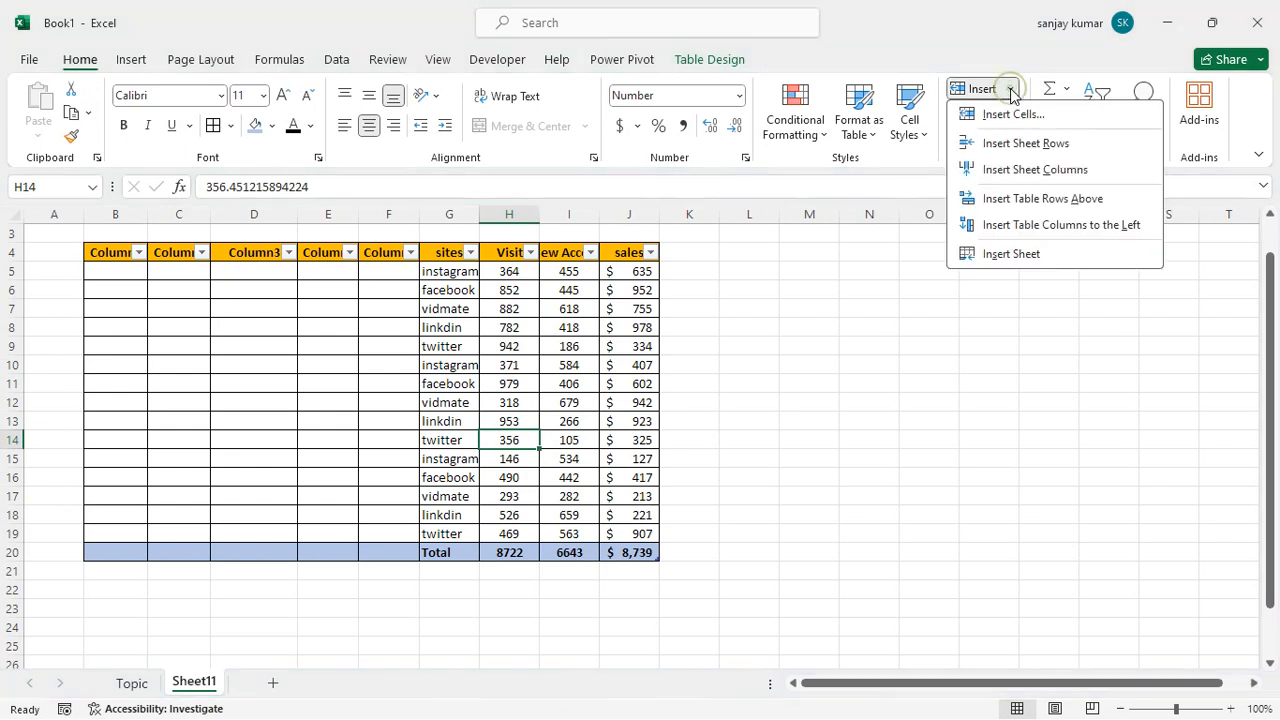
{"action": "left_click", "coordinate": [490, 332]}
{"action": "left_click_drag", "start_coordinate": [449, 252], "coordinate": [614, 550]}
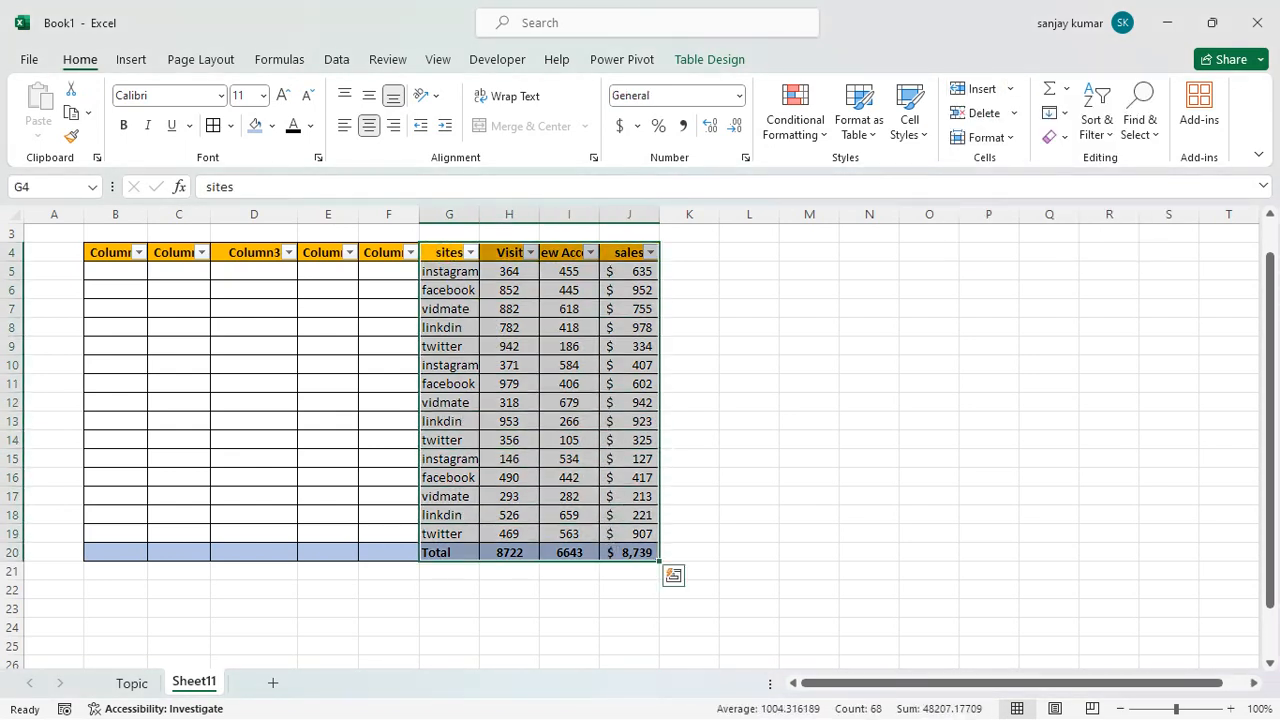
{"action": "left_click", "coordinate": [1008, 89]}
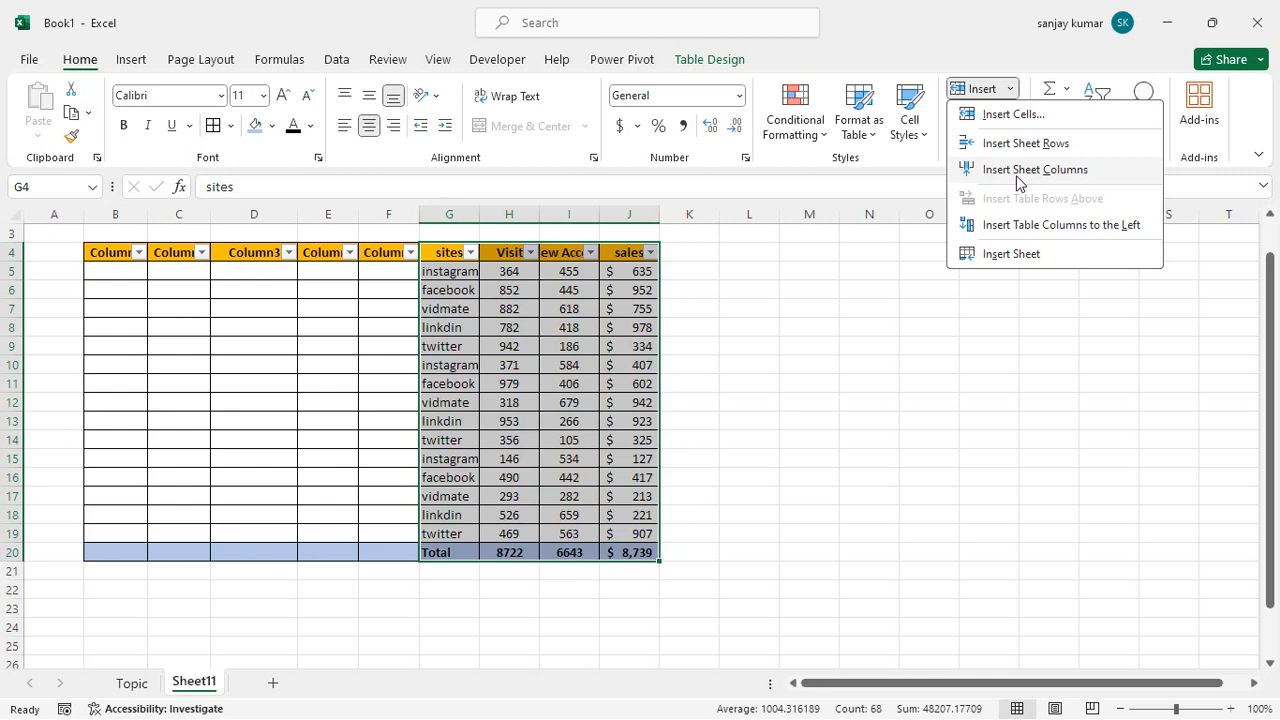
{"action": "left_click", "coordinate": [1016, 174]}
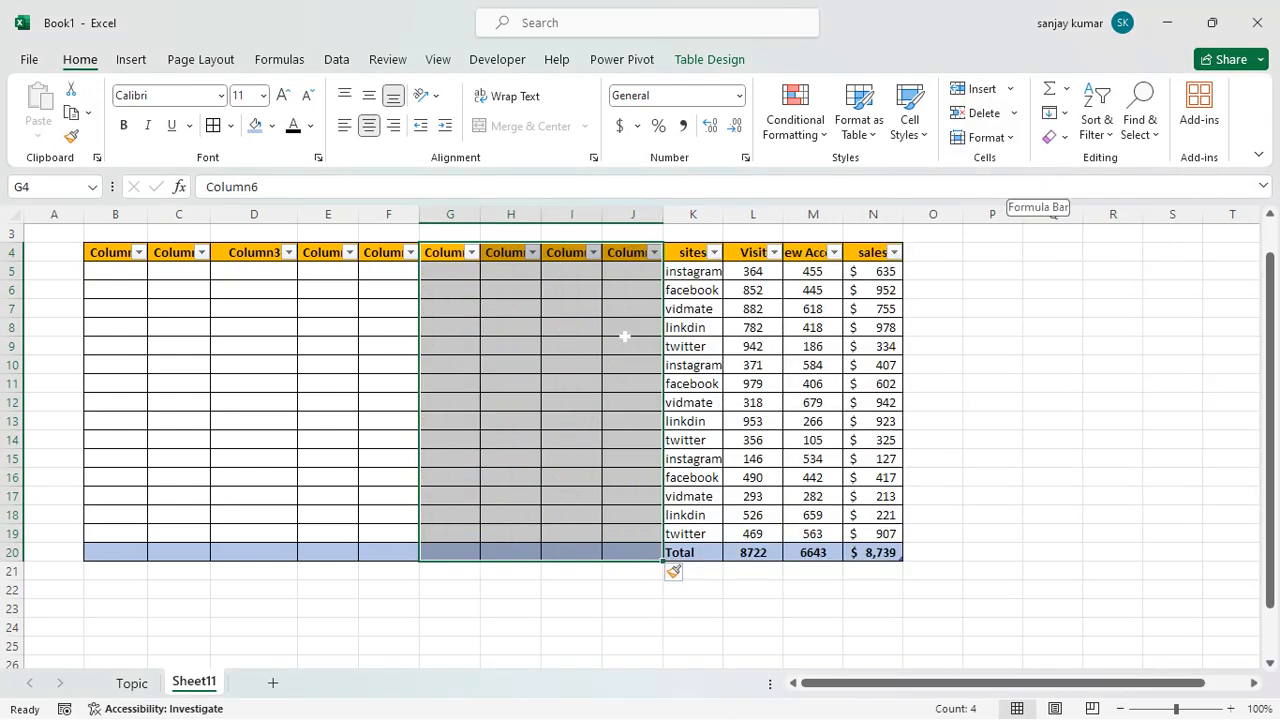
{"action": "left_click", "coordinate": [713, 293]}
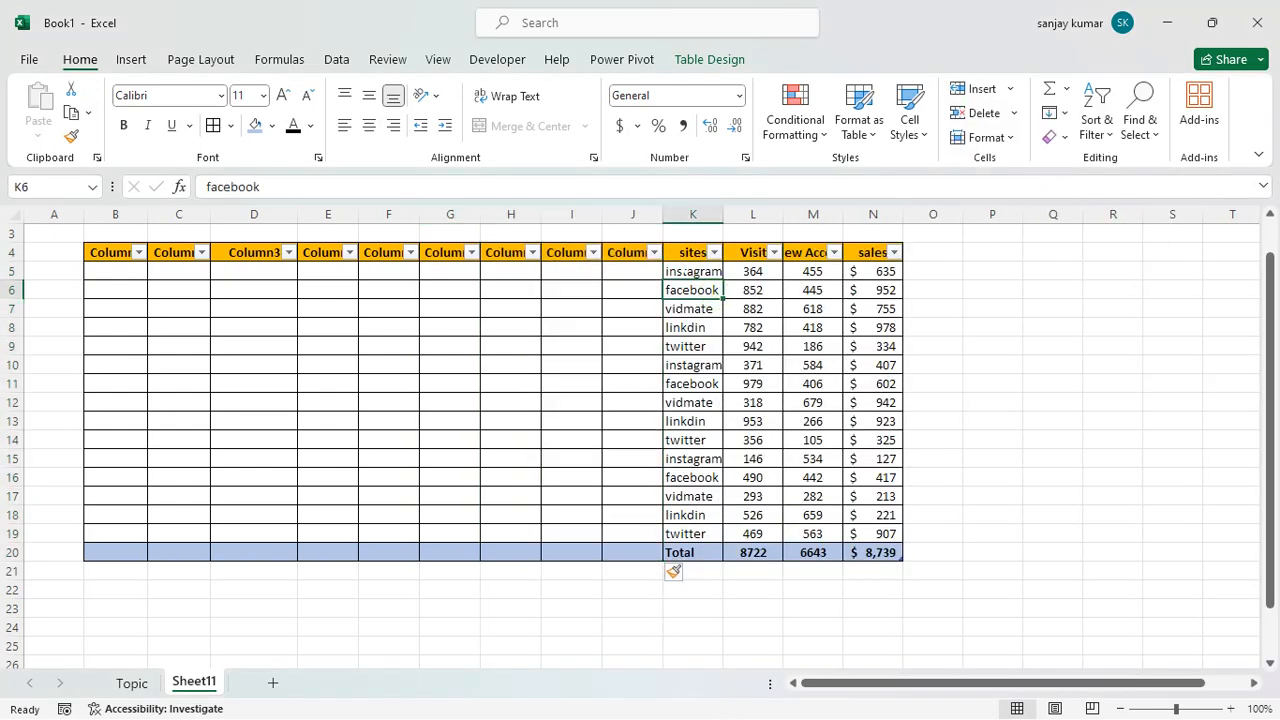
- Insert cells at K5:M5 to add a blank table row directly below the headers
{"action": "left_click", "coordinate": [688, 272]}
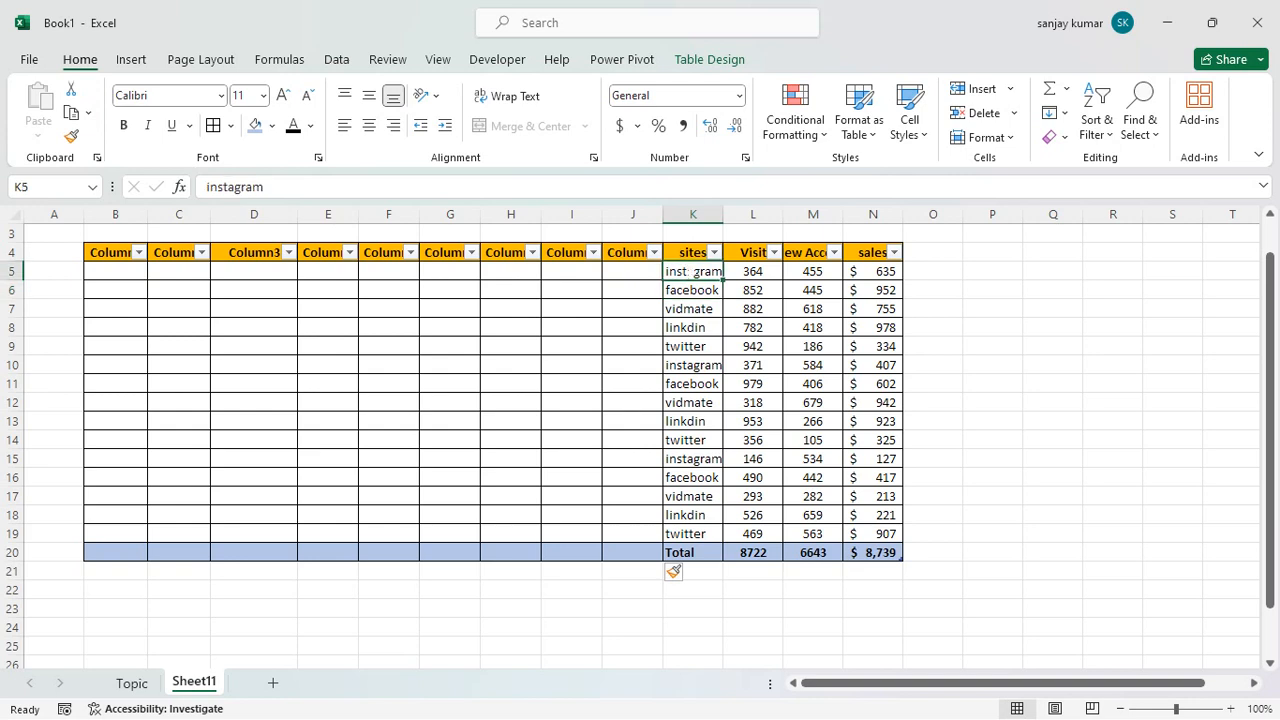
{"action": "left_click_drag", "start_coordinate": [697, 272], "coordinate": [806, 272]}
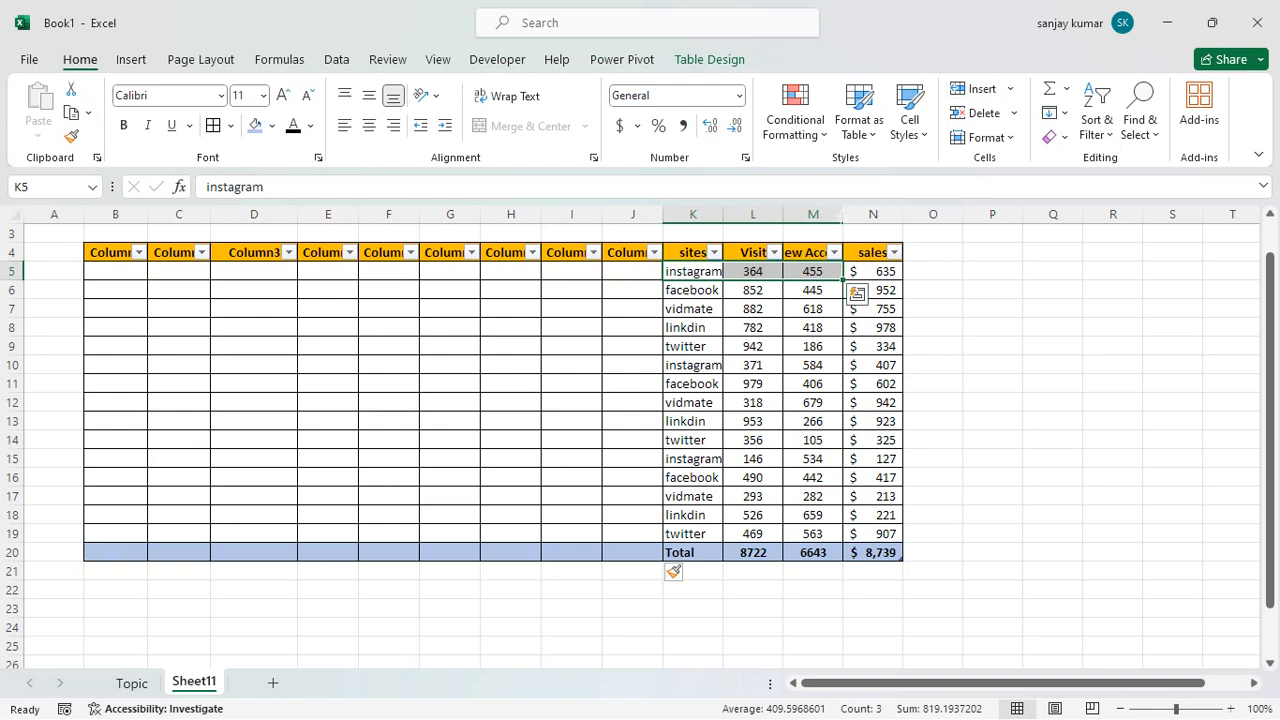
{"action": "left_click", "coordinate": [1009, 88]}
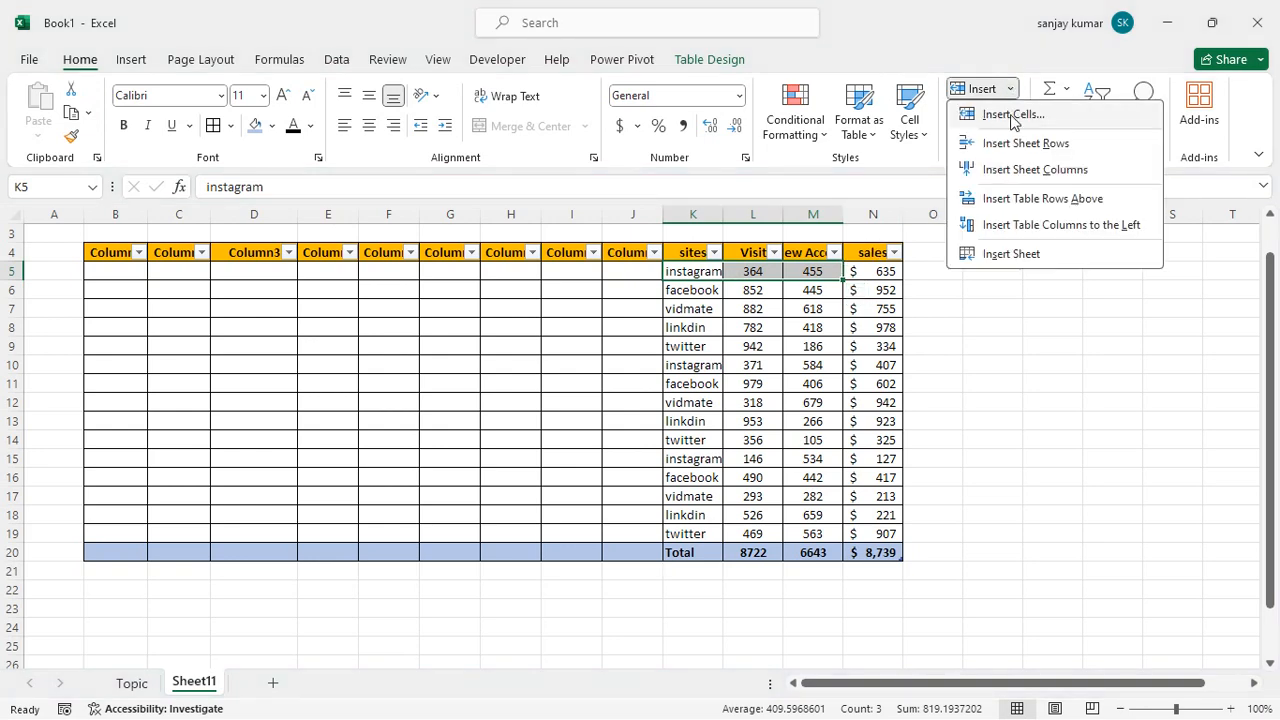
{"action": "left_click", "coordinate": [1012, 115]}
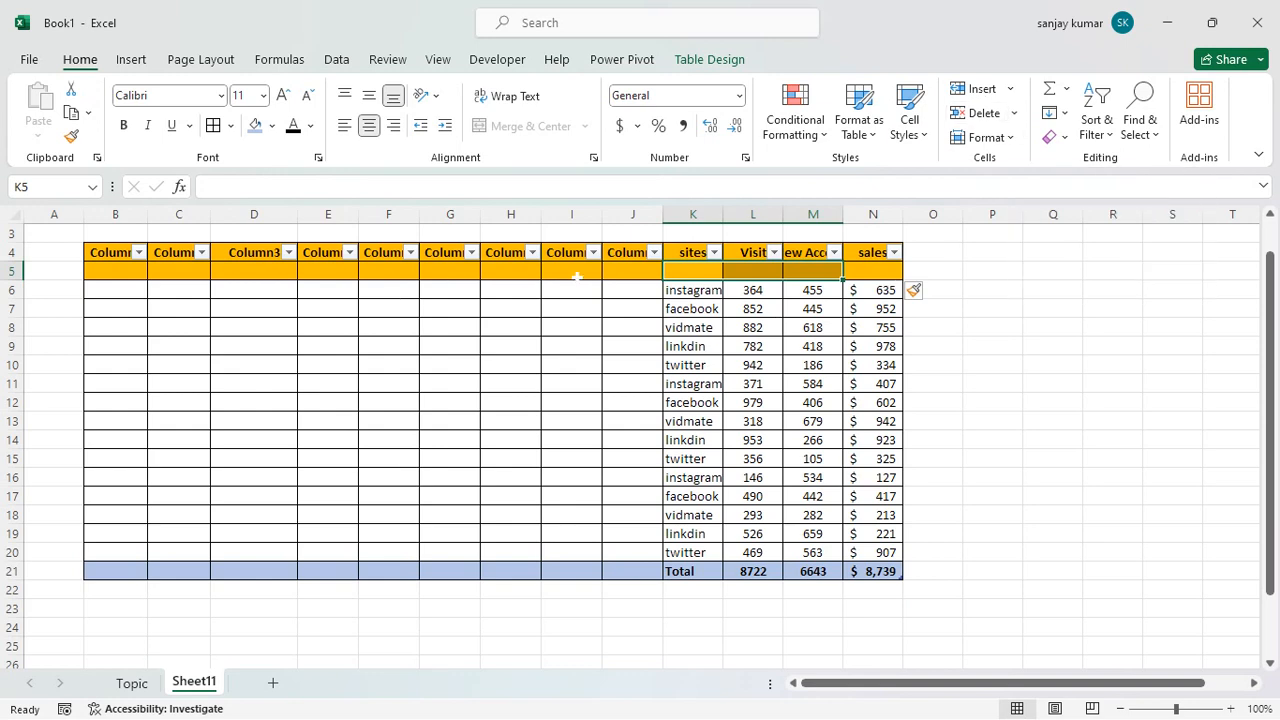
{"action": "scroll", "coordinate": [328, 302], "scroll_direction": "up", "scroll_amount": 1}
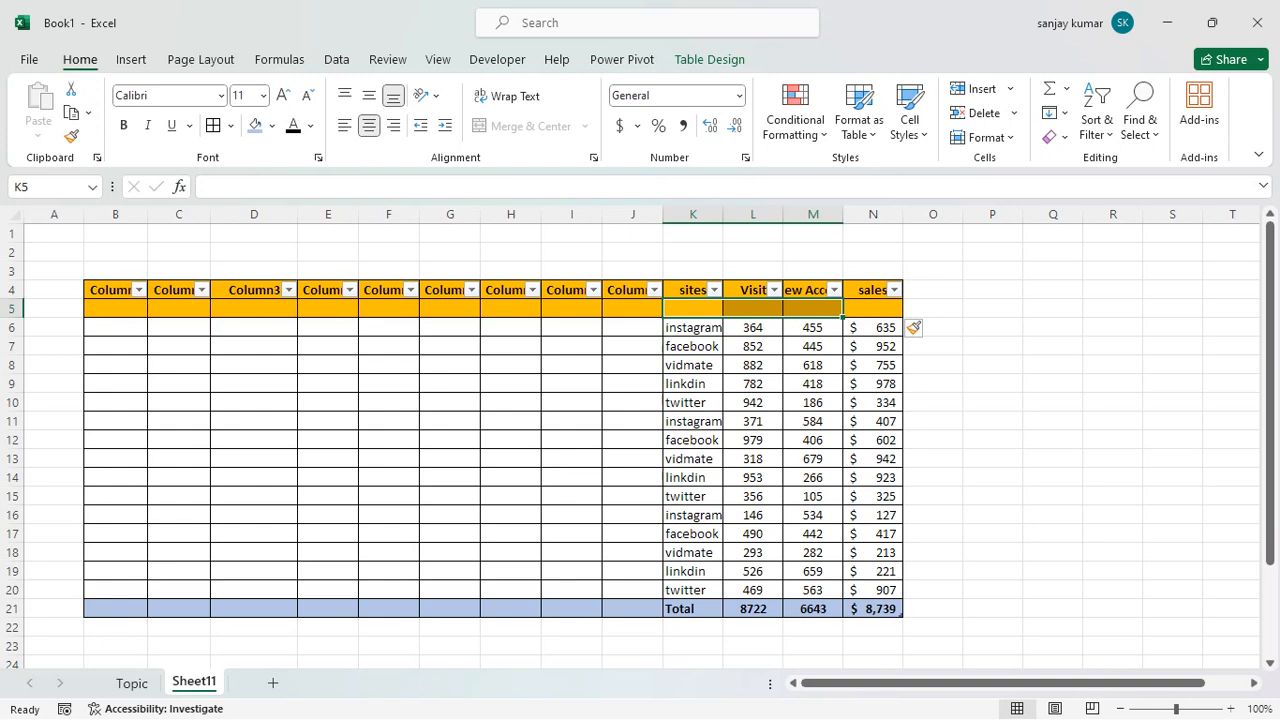
- Undo the cell insertion at K5:M5 and the insertion of four sheet columns before the sites column
{"action": "key", "text": "ctrl+z"}
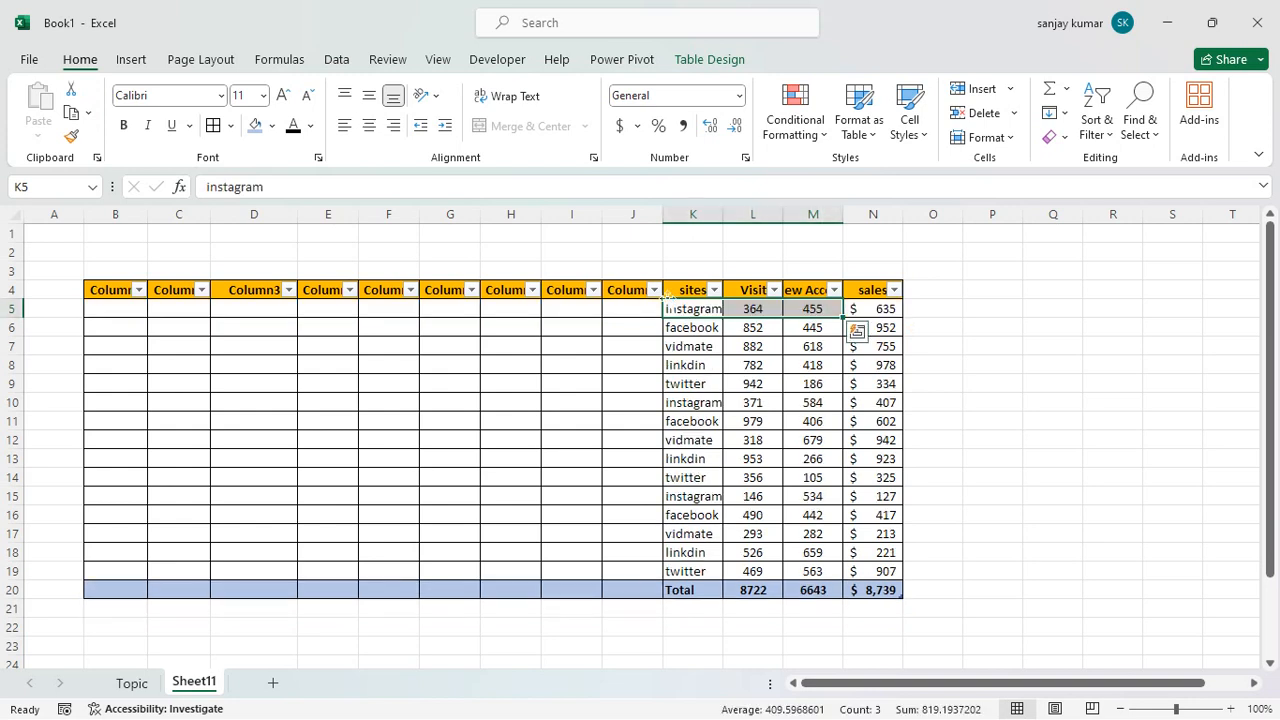
{"action": "key", "text": "ctrl+z"}
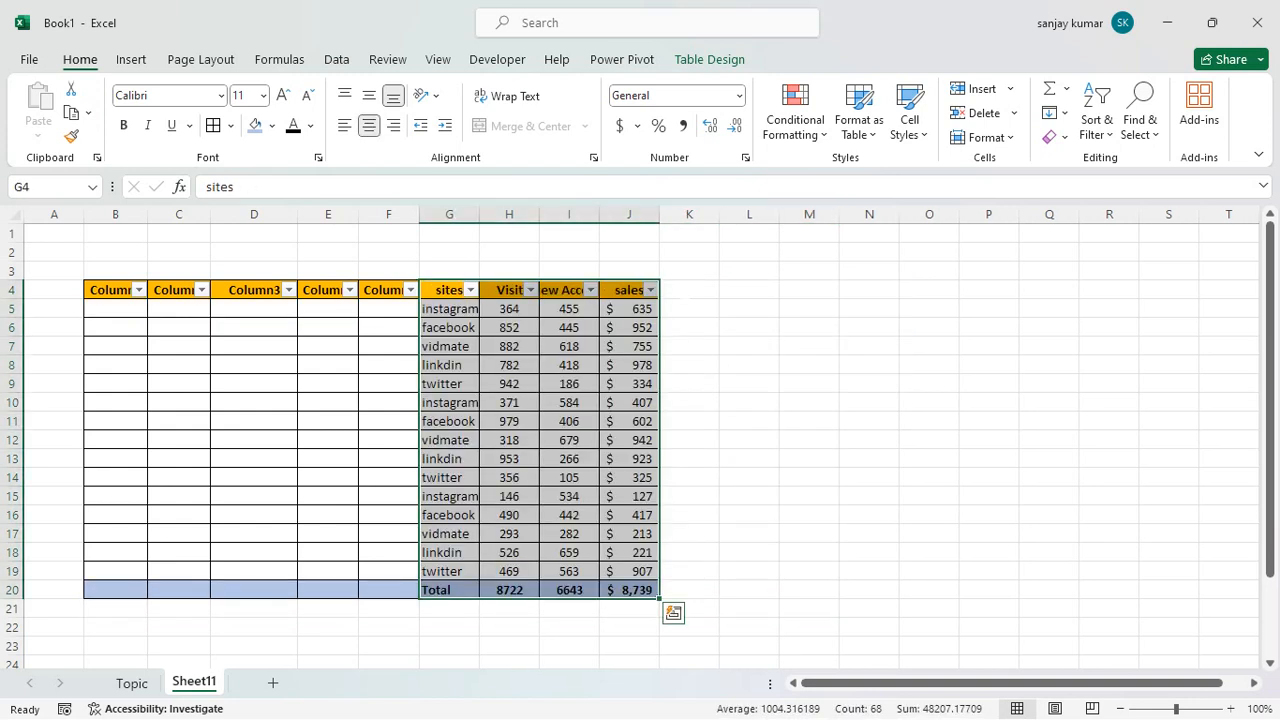
- Select the table range G5:J20, delete it, and undo the deletion
{"action": "left_click", "coordinate": [936, 309]}
{"action": "left_click_drag", "start_coordinate": [438, 282], "coordinate": [618, 353]}
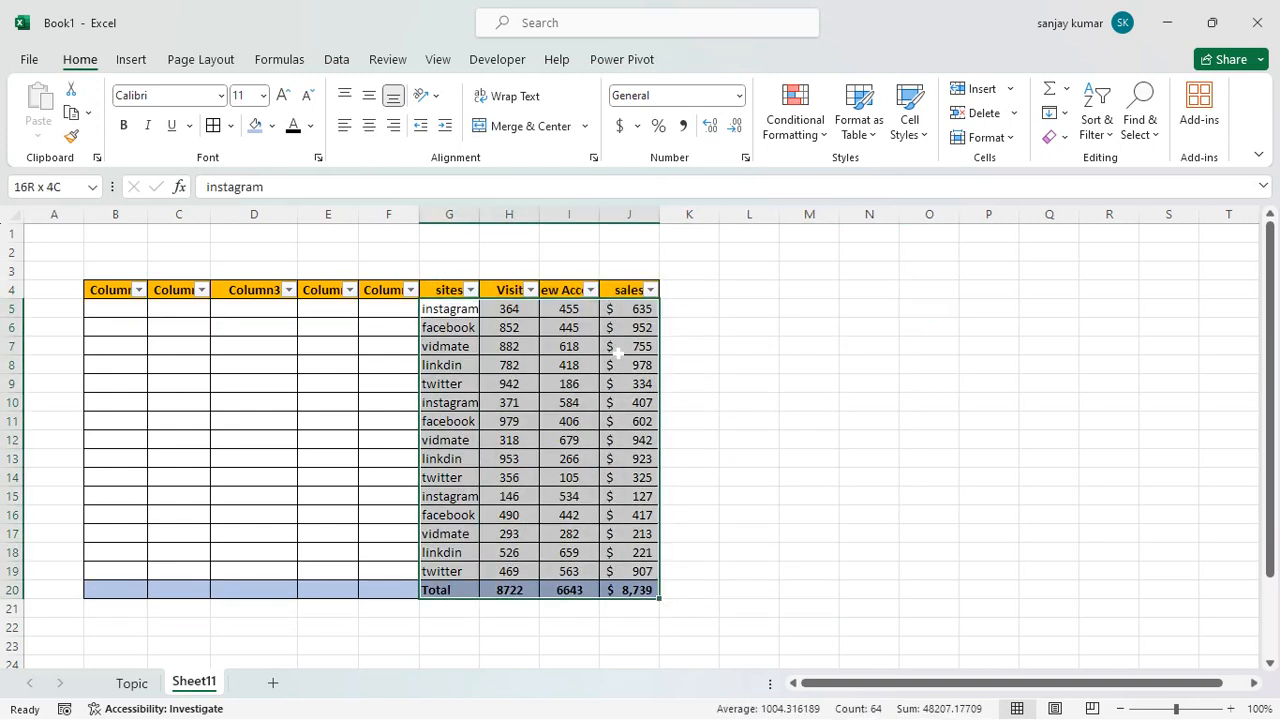
{"action": "left_click", "coordinate": [909, 115]}
{"action": "key", "text": "Escape"}
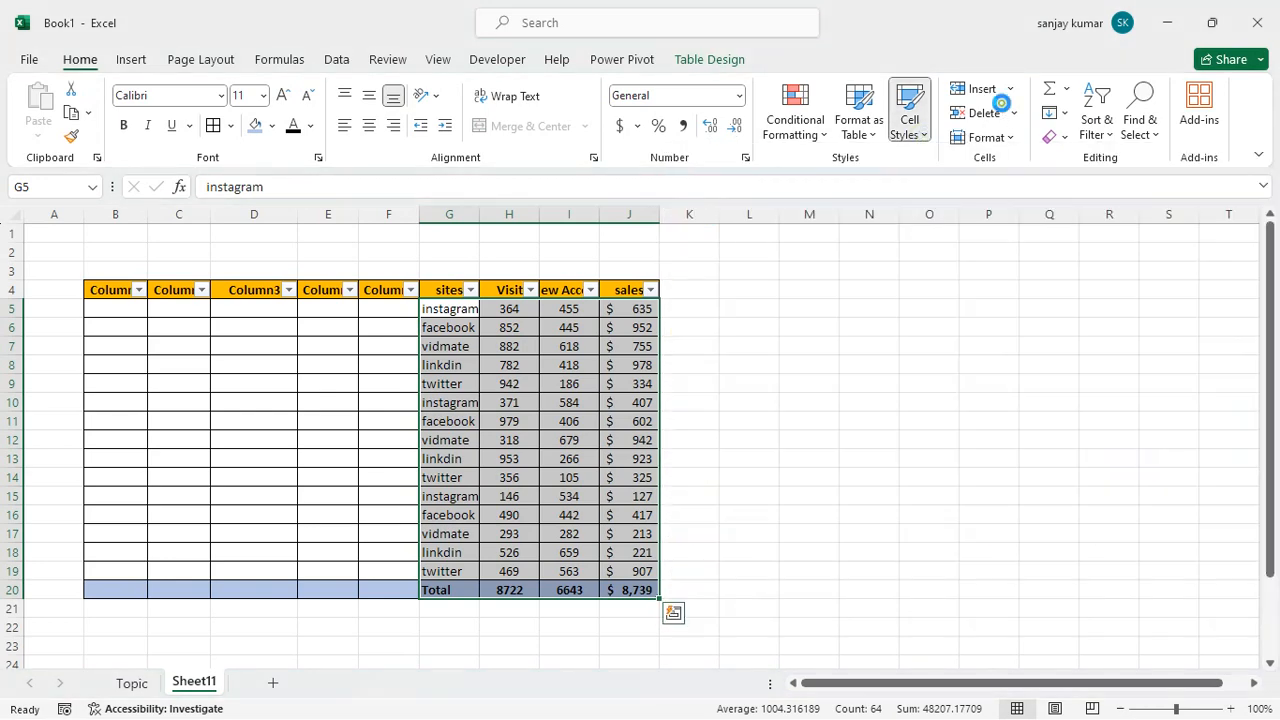
{"action": "left_click", "coordinate": [1000, 108]}
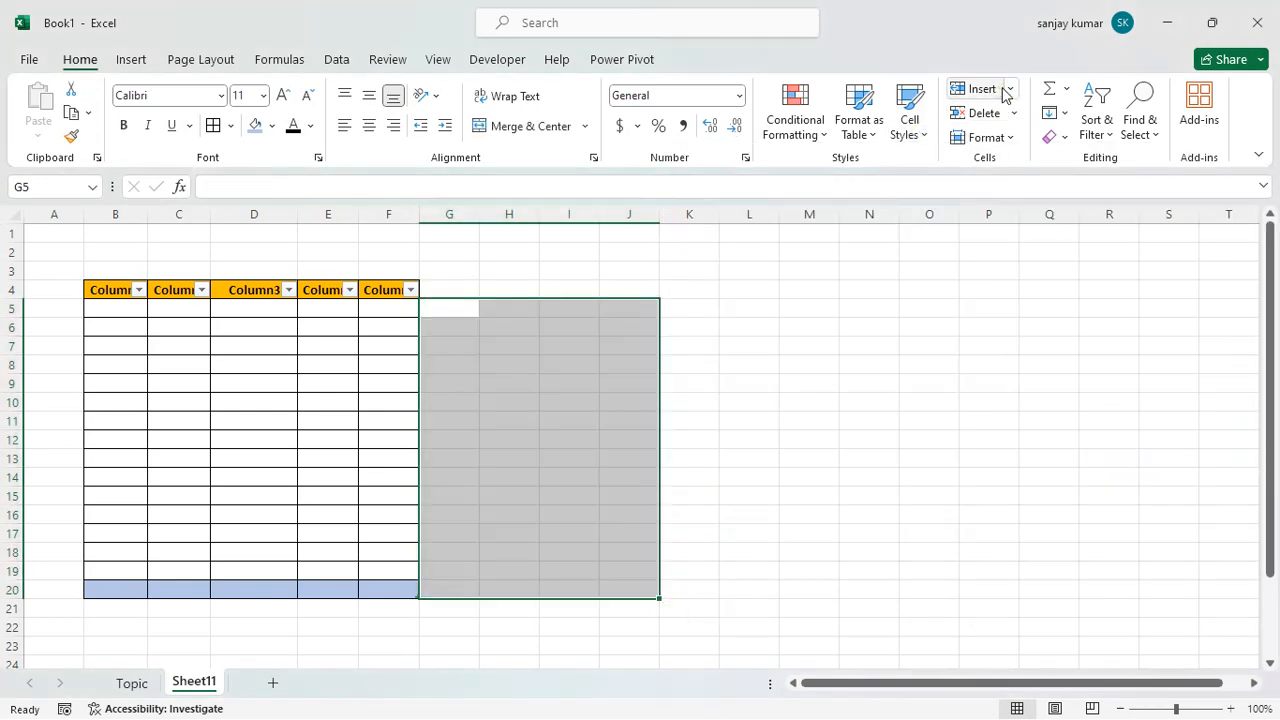
{"action": "key", "text": "ctrl+z"}
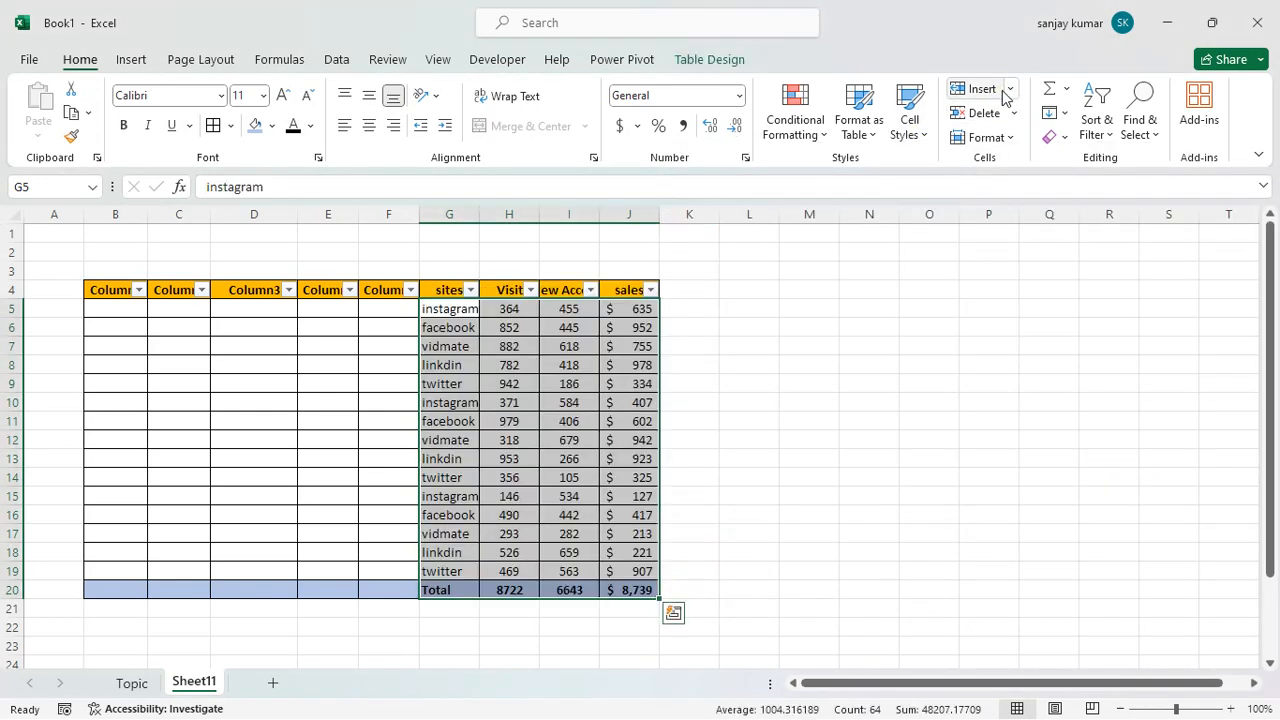
- Insert table rows above the selected range G5:J20, look over the new blank rows, and undo the insertion
{"action": "left_click", "coordinate": [1010, 90]}
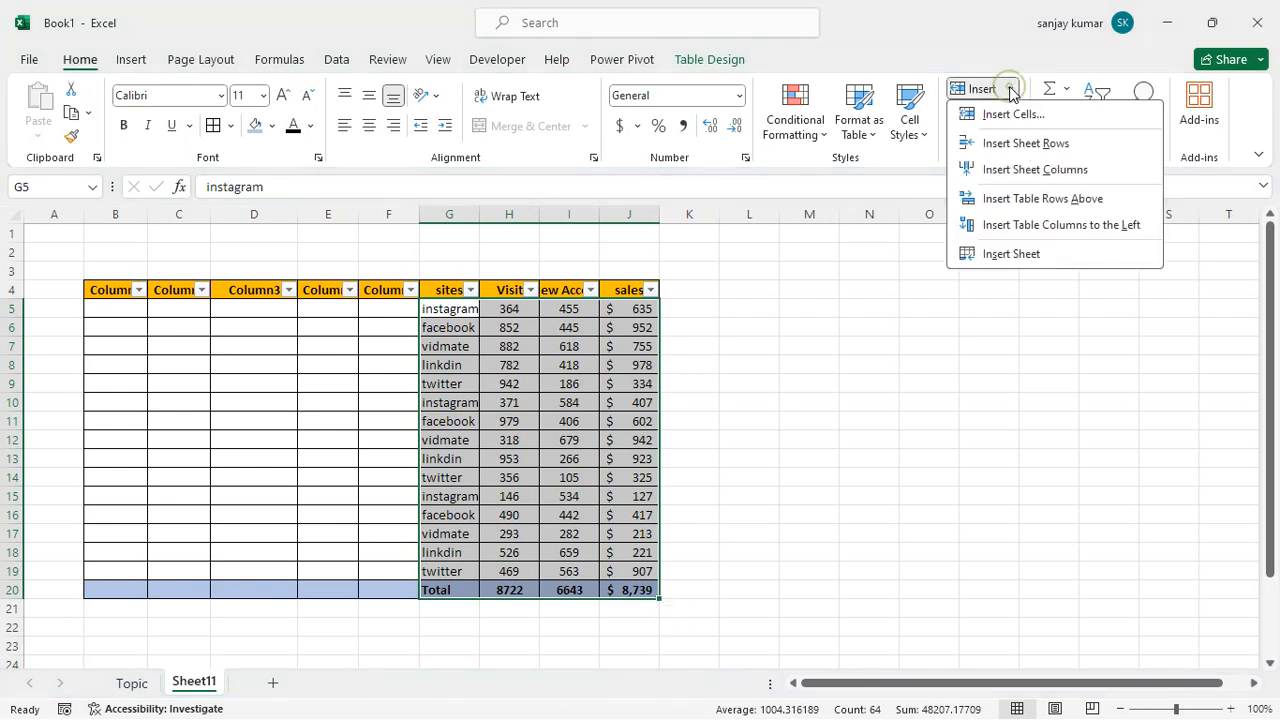
{"action": "left_click", "coordinate": [1019, 208]}
{"action": "scroll", "coordinate": [616, 363], "scroll_direction": "down", "scroll_amount": 2}
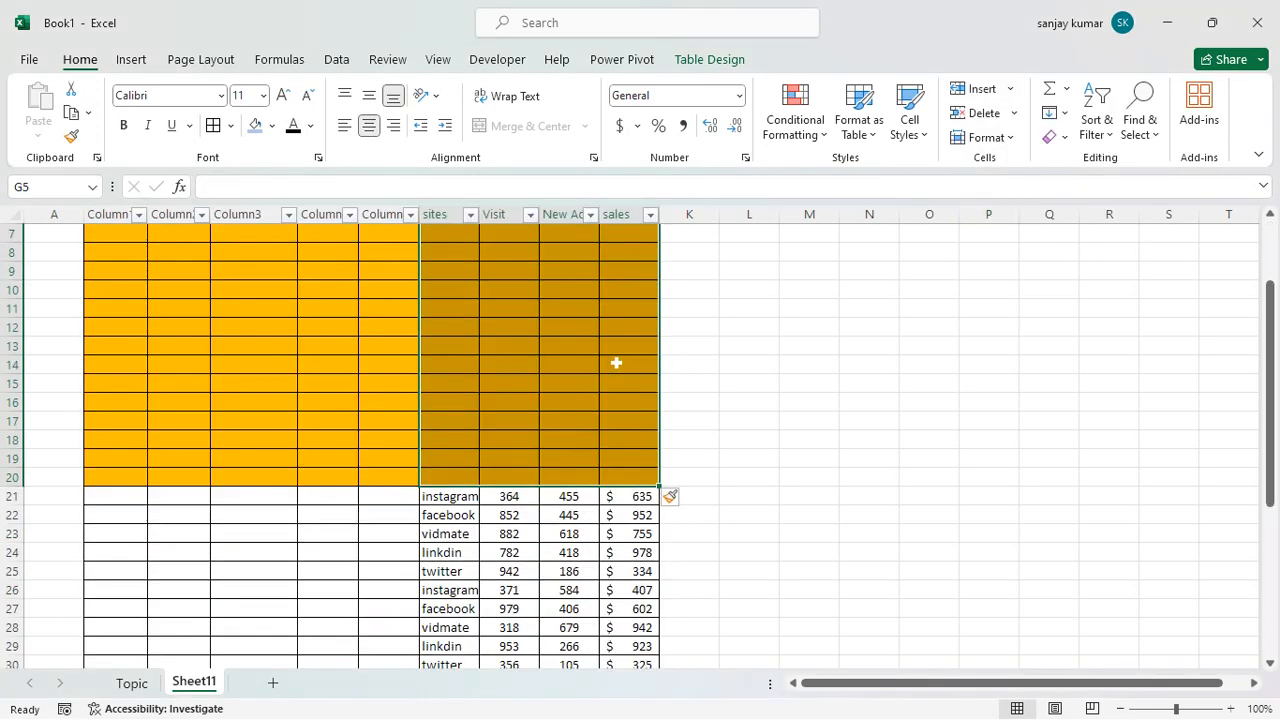
{"action": "scroll", "coordinate": [616, 363], "scroll_direction": "down", "scroll_amount": 3}
{"action": "scroll", "coordinate": [486, 357], "scroll_direction": "up", "scroll_amount": 5}
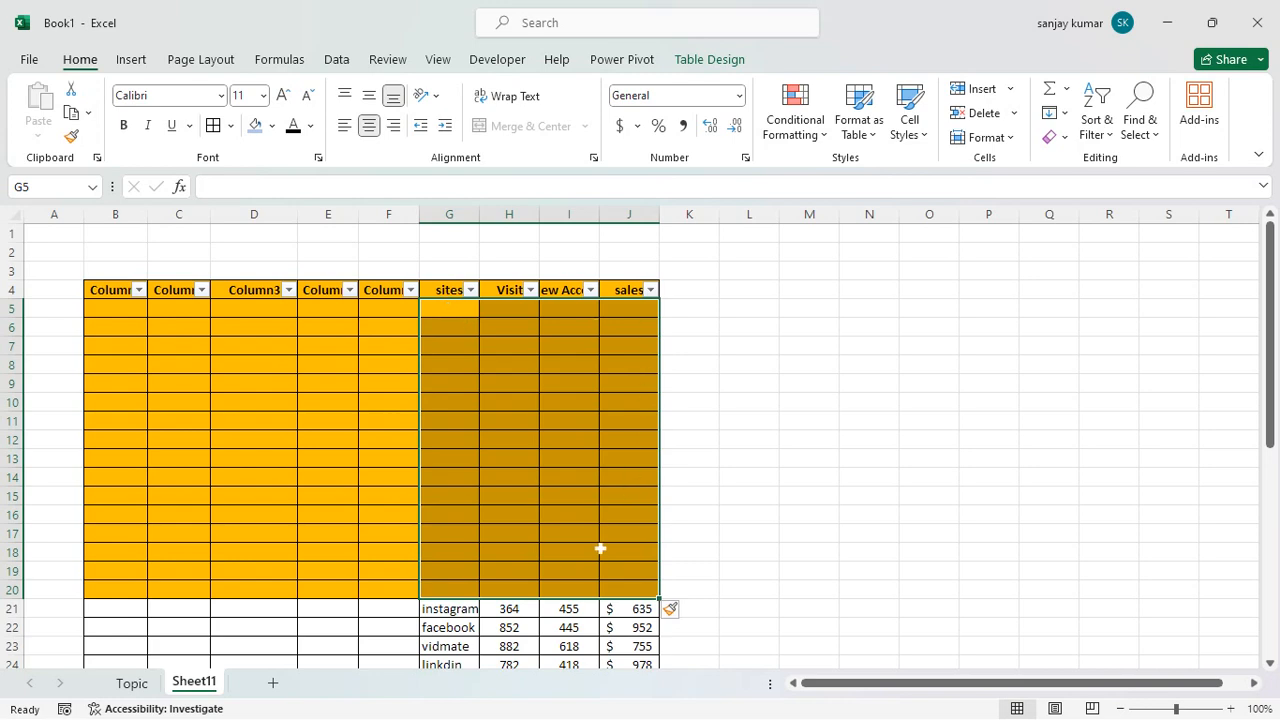
{"action": "scroll", "coordinate": [643, 397], "scroll_direction": "down", "scroll_amount": 3}
{"action": "left_click", "coordinate": [809, 440]}
{"action": "scroll", "coordinate": [265, 371], "scroll_direction": "up", "scroll_amount": 3}
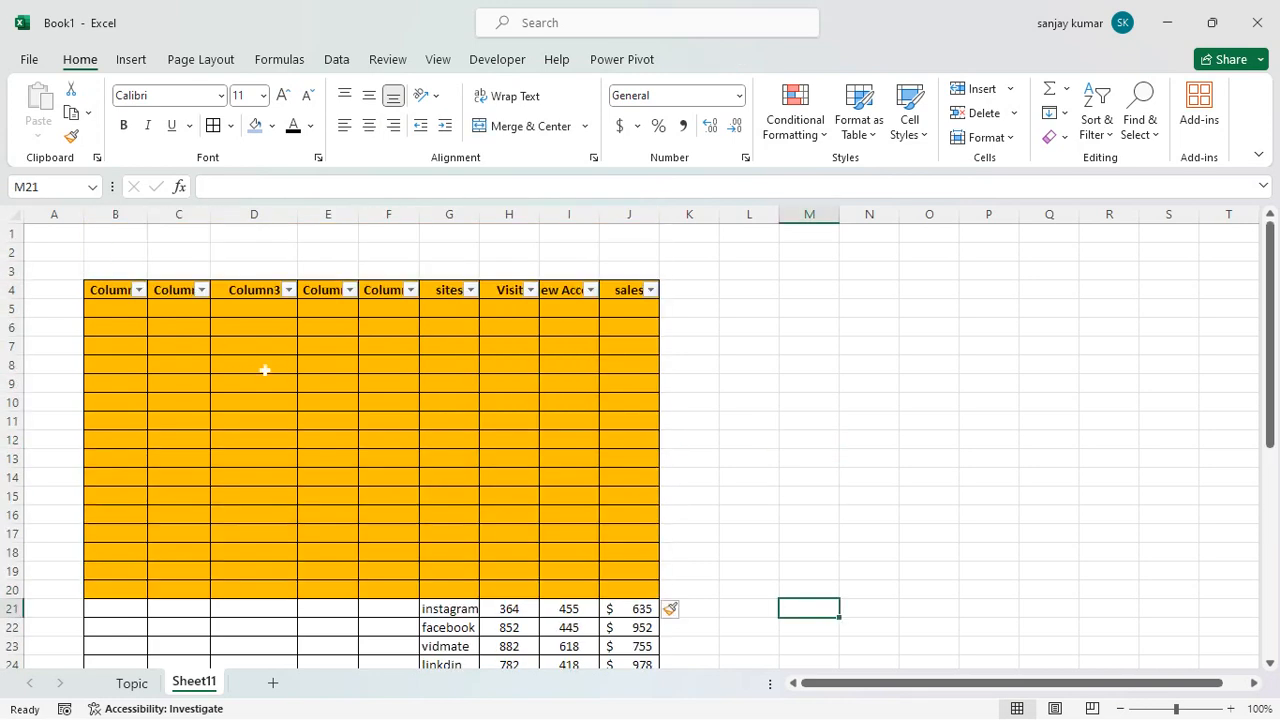
{"action": "key", "text": "ctrl+z"}
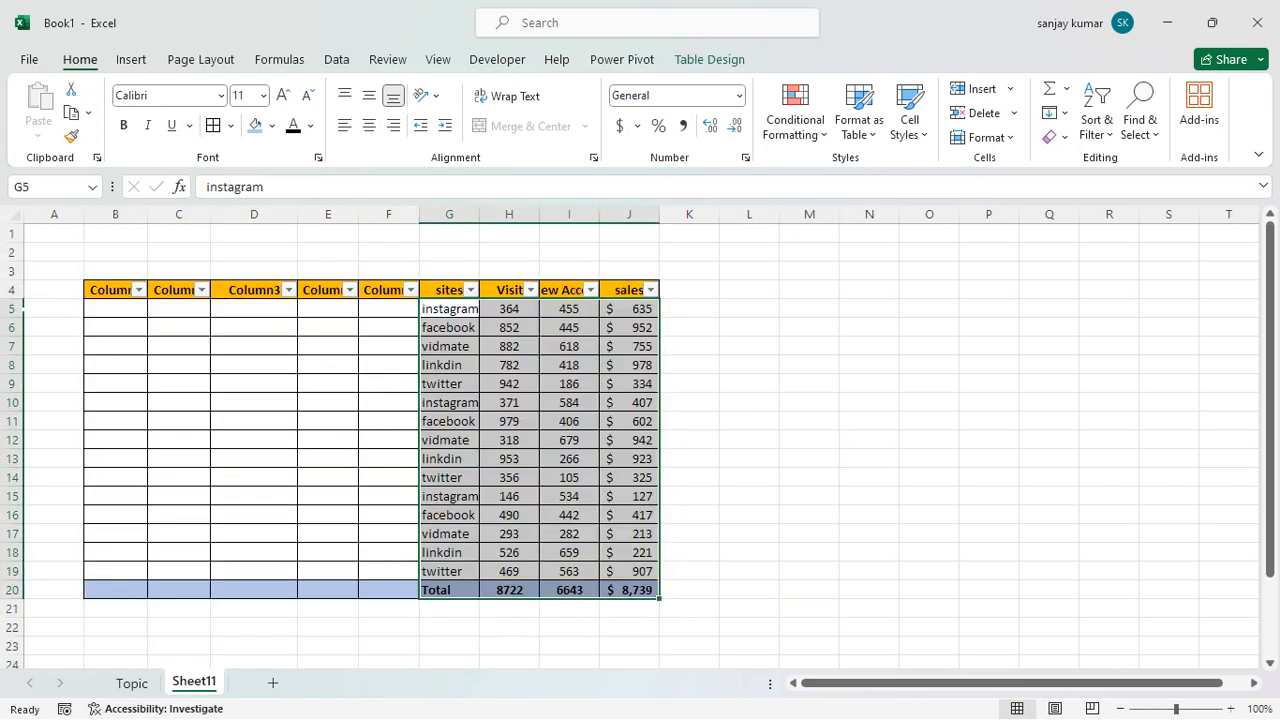
- Select the first two data rows, G5:J6, insert two blank table rows above them, and remove the new rows again
{"action": "left_click", "coordinate": [424, 339]}
{"action": "left_click_drag", "start_coordinate": [445, 311], "coordinate": [636, 327]}
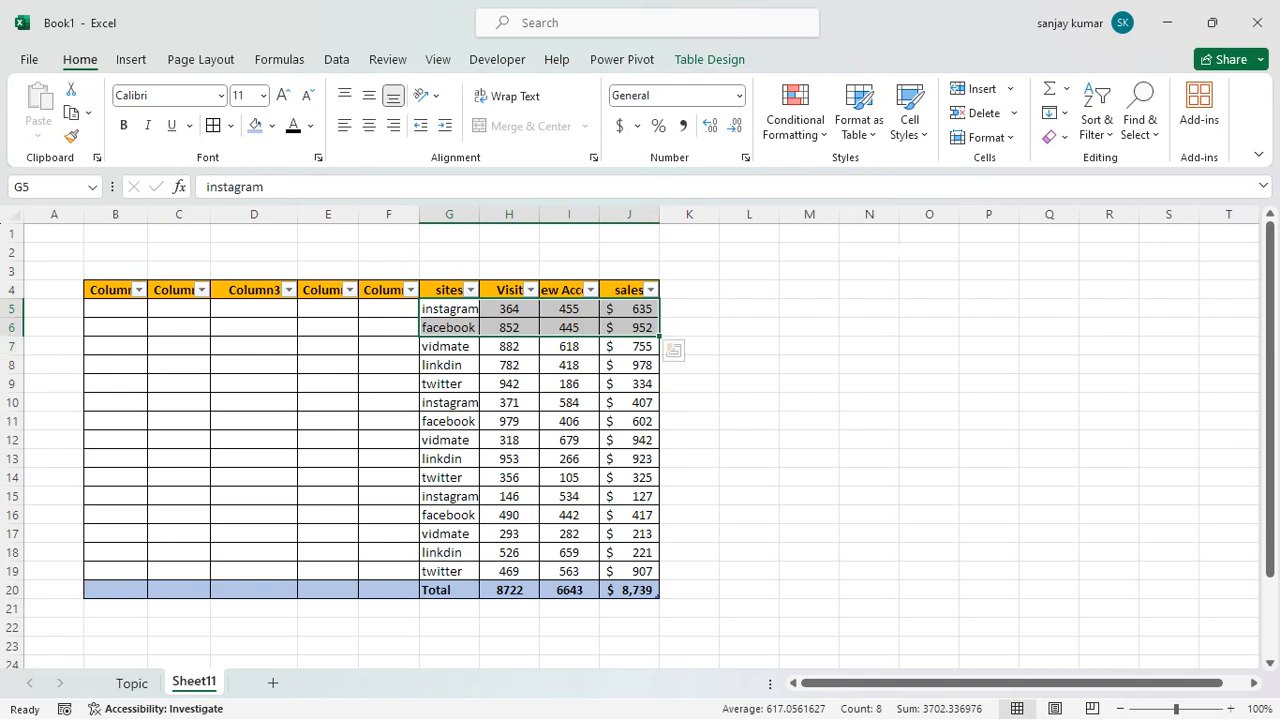
{"action": "left_click", "coordinate": [1013, 90]}
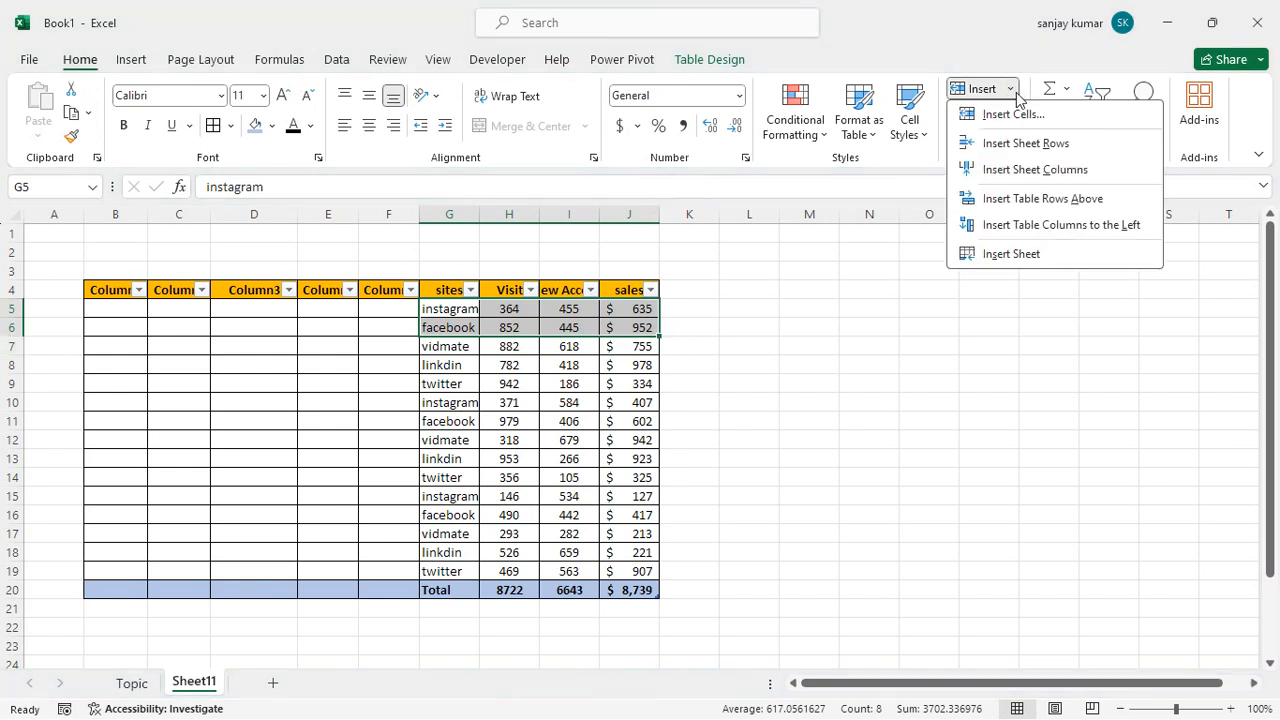
{"action": "left_click", "coordinate": [1041, 199]}
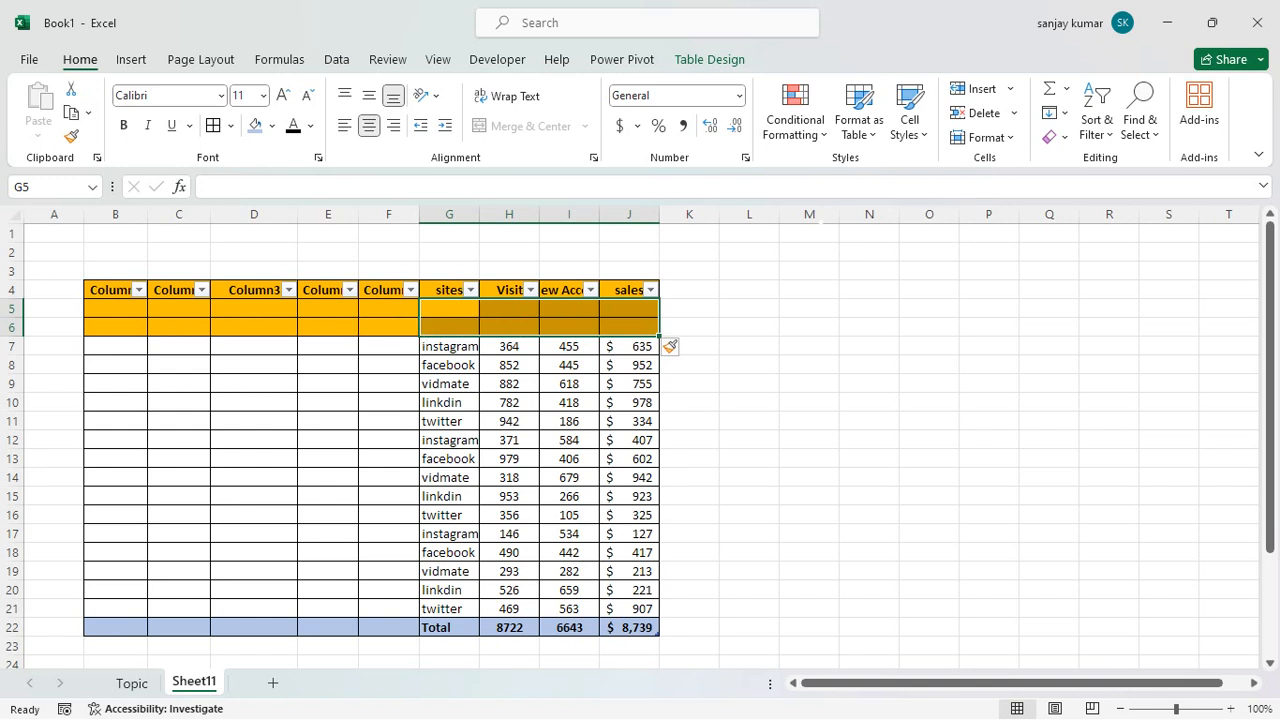
{"action": "key", "text": "ctrl+minus"}
{"action": "left_click", "coordinate": [809, 308]}
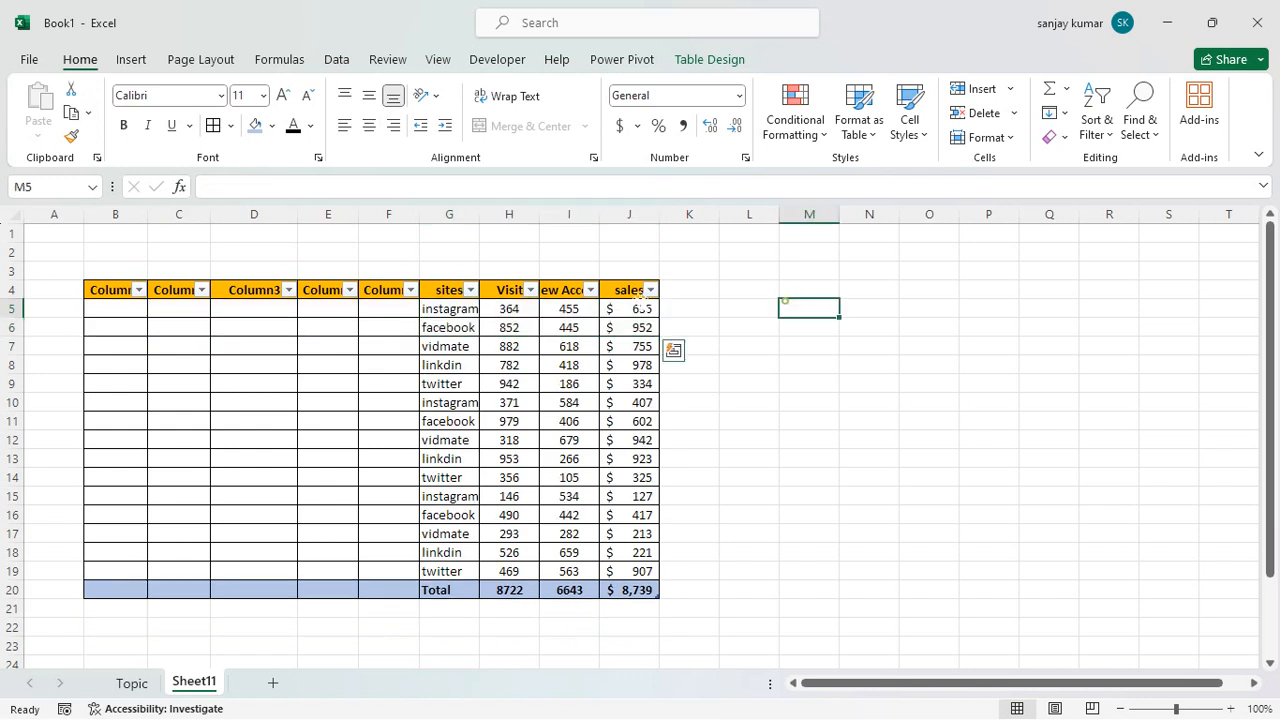
- Select the header cells G4:J4 and turn off the table's filter buttons
{"action": "left_click", "coordinate": [437, 285]}
{"action": "left_click_drag", "start_coordinate": [440, 290], "coordinate": [642, 328]}
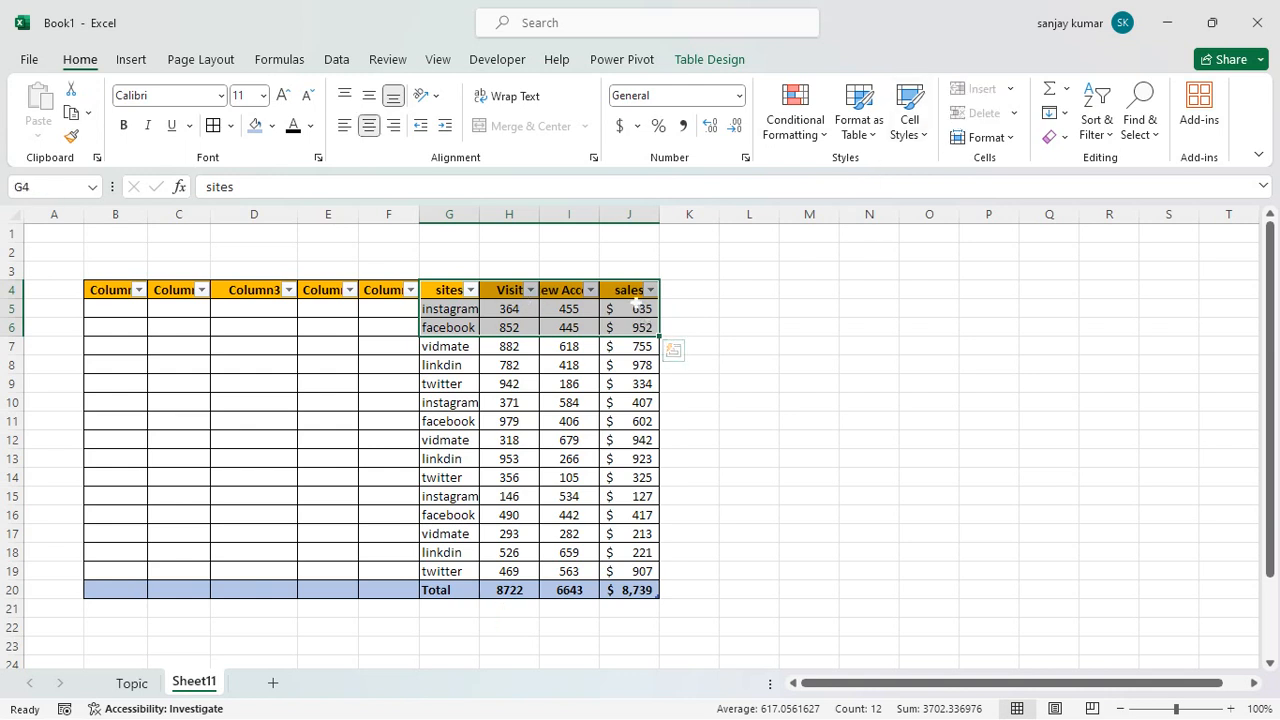
{"action": "left_click", "coordinate": [393, 367]}
{"action": "left_click_drag", "start_coordinate": [441, 311], "coordinate": [632, 310]}
{"action": "left_click_drag", "start_coordinate": [430, 289], "coordinate": [642, 290]}
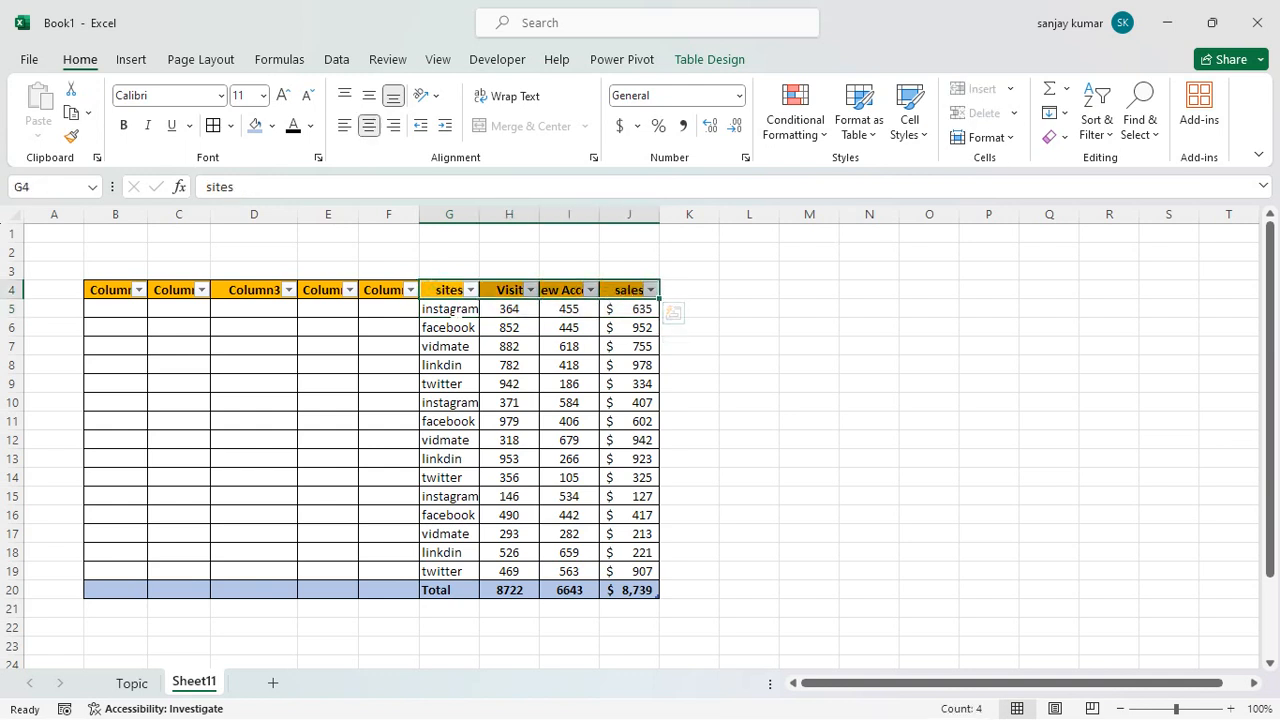
{"action": "key", "text": "alt+d"}
{"action": "key", "text": "f"}
{"action": "key", "text": "f"}
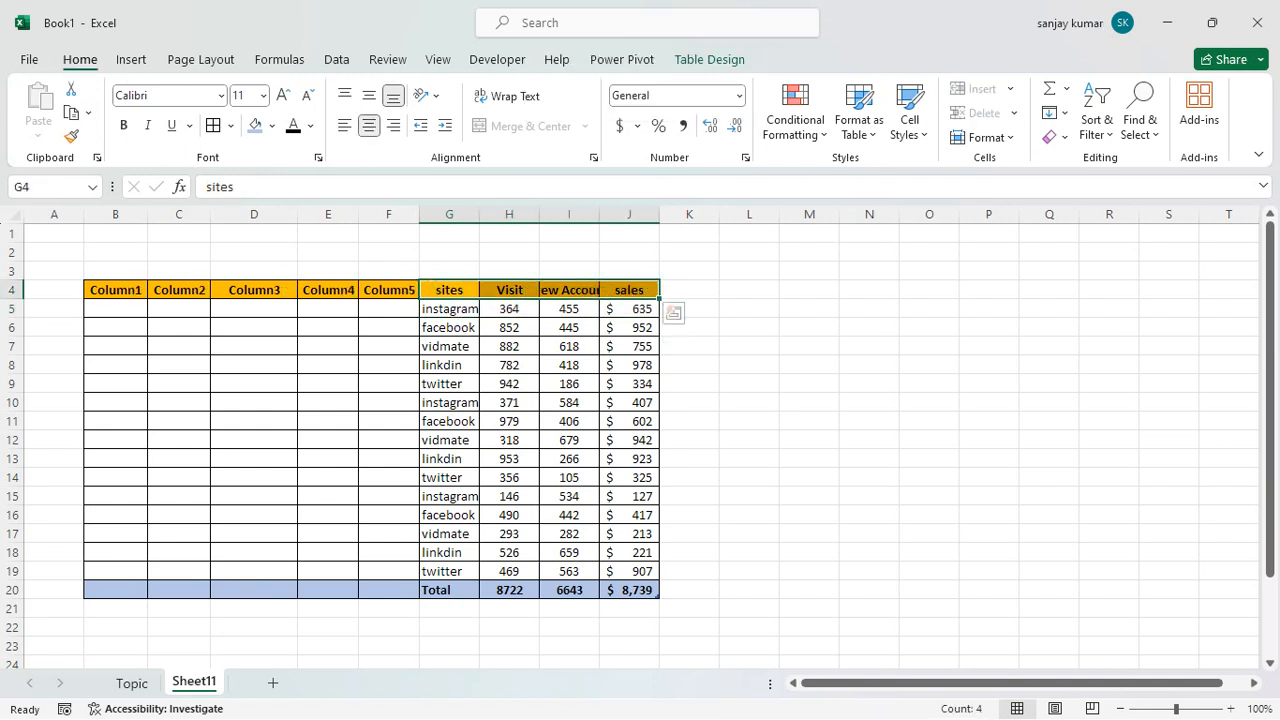
- Select the data cells G5:J8 and insert a new blank worksheet before Sheet11
{"action": "left_click_drag", "start_coordinate": [449, 290], "coordinate": [643, 290]}
{"action": "left_click_drag", "start_coordinate": [445, 309], "coordinate": [633, 358]}
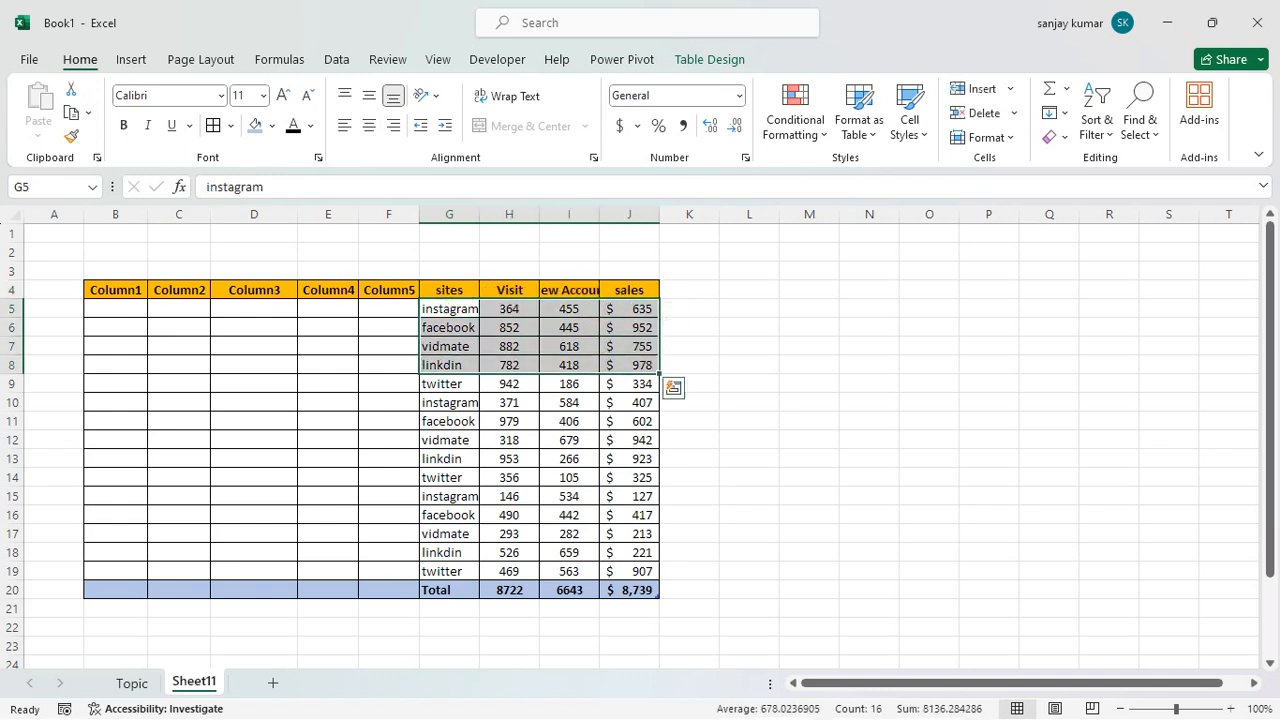
{"action": "left_click", "coordinate": [1010, 89]}
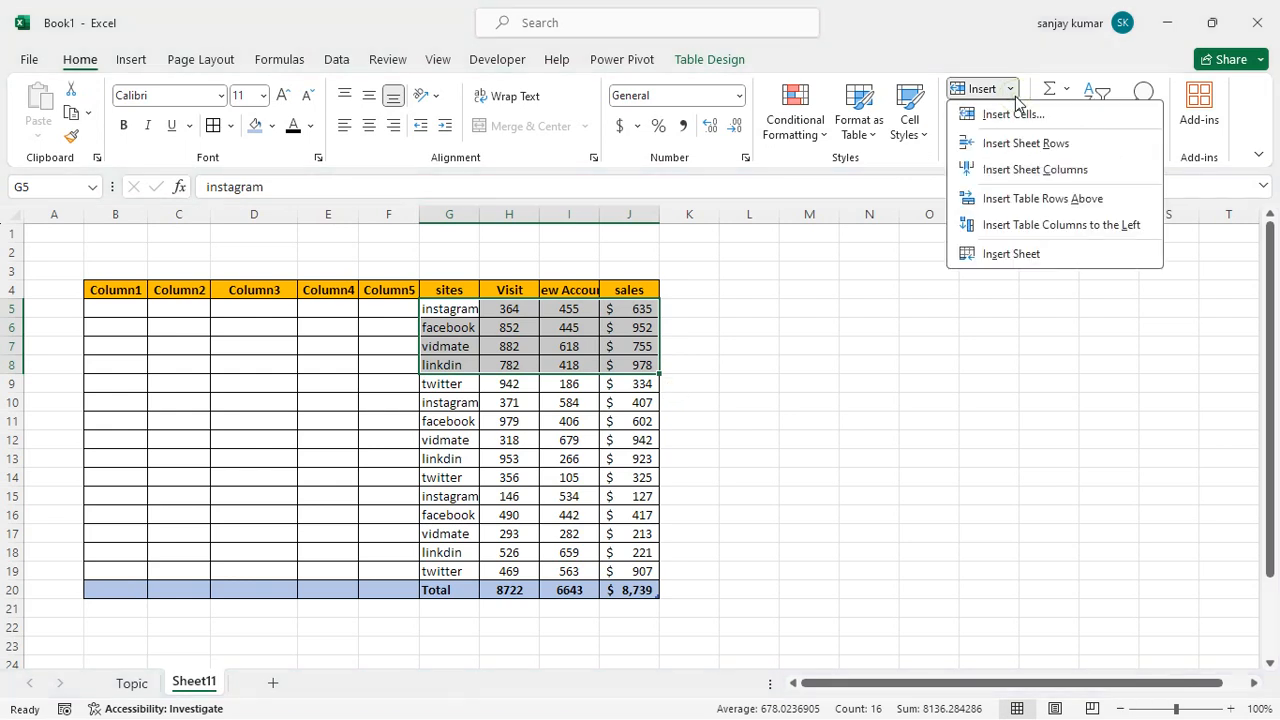
{"action": "left_click", "coordinate": [1010, 254]}
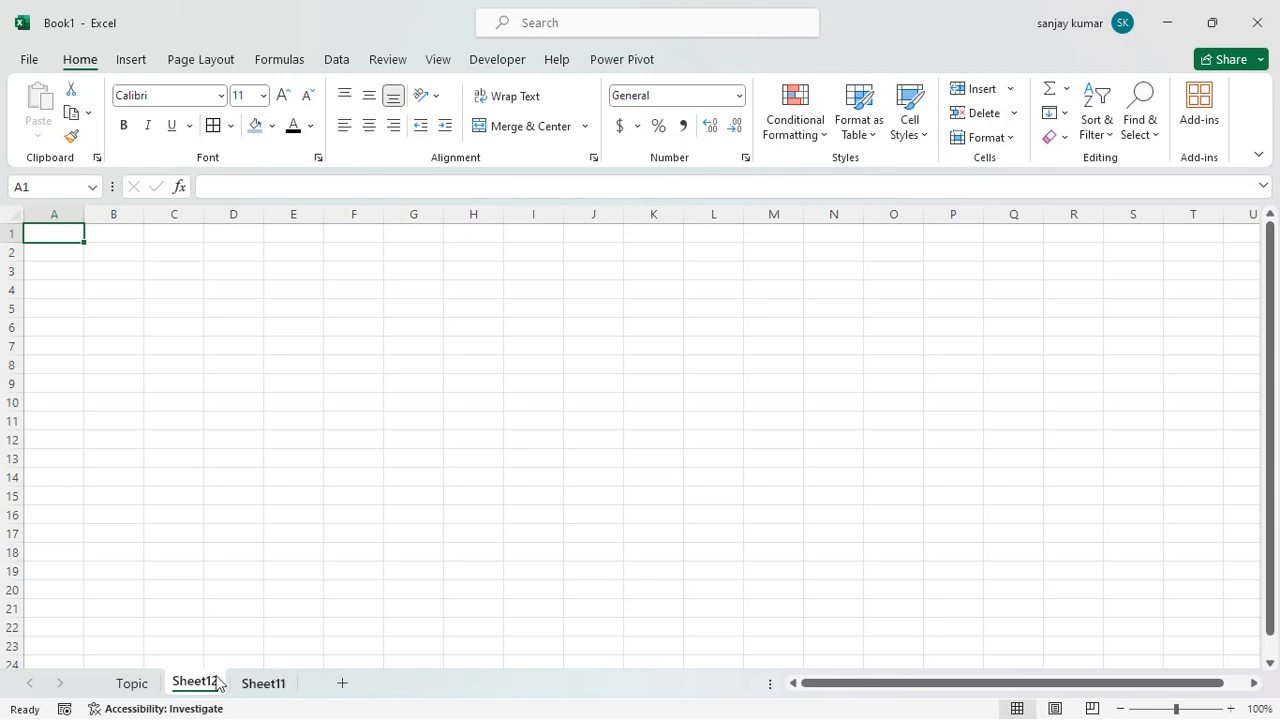
- Copy the range G4:J20 from Sheet11 and paste it at A1 of a newly inserted worksheet
{"action": "left_click", "coordinate": [263, 686]}
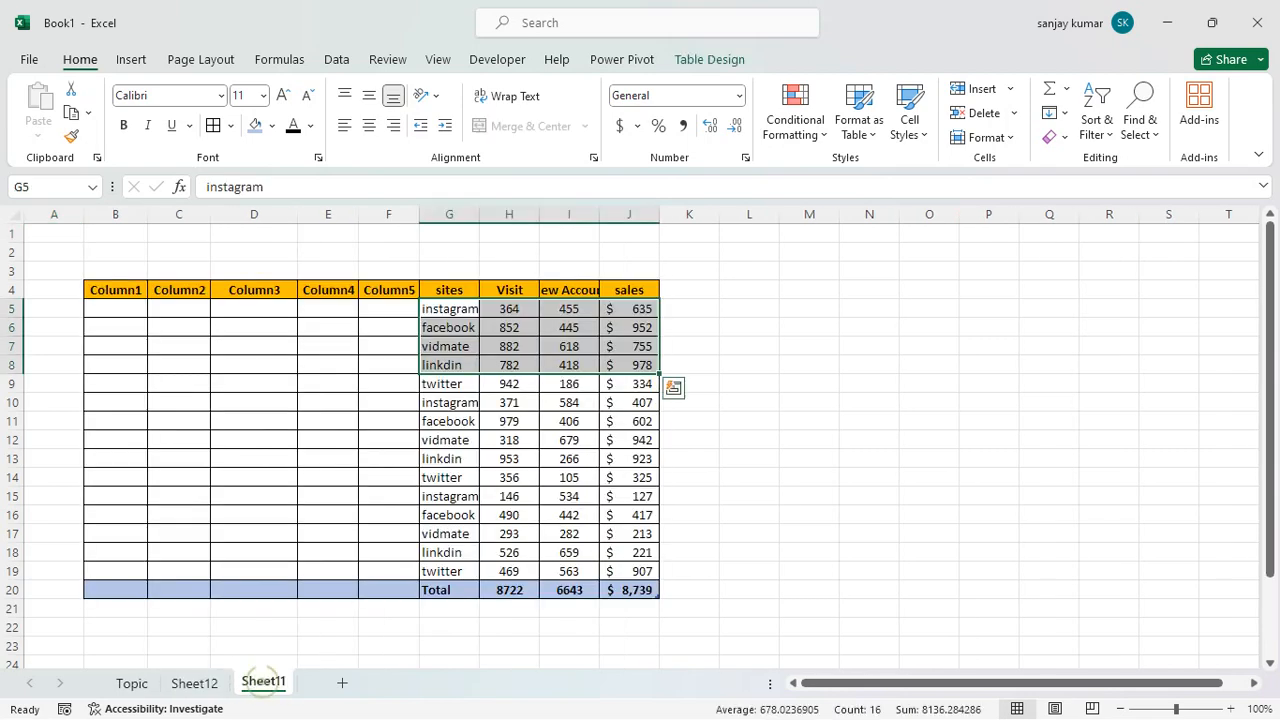
{"action": "left_click_drag", "start_coordinate": [461, 290], "coordinate": [626, 579]}
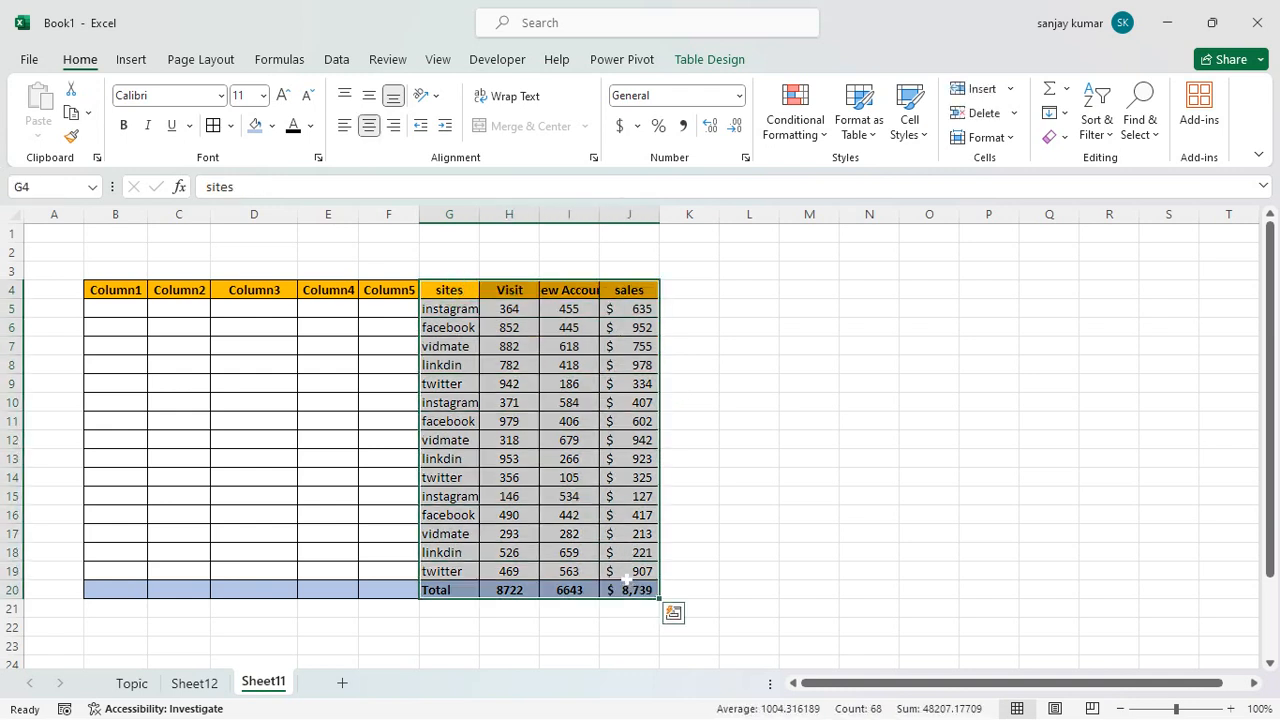
{"action": "key", "text": "ctrl+c"}
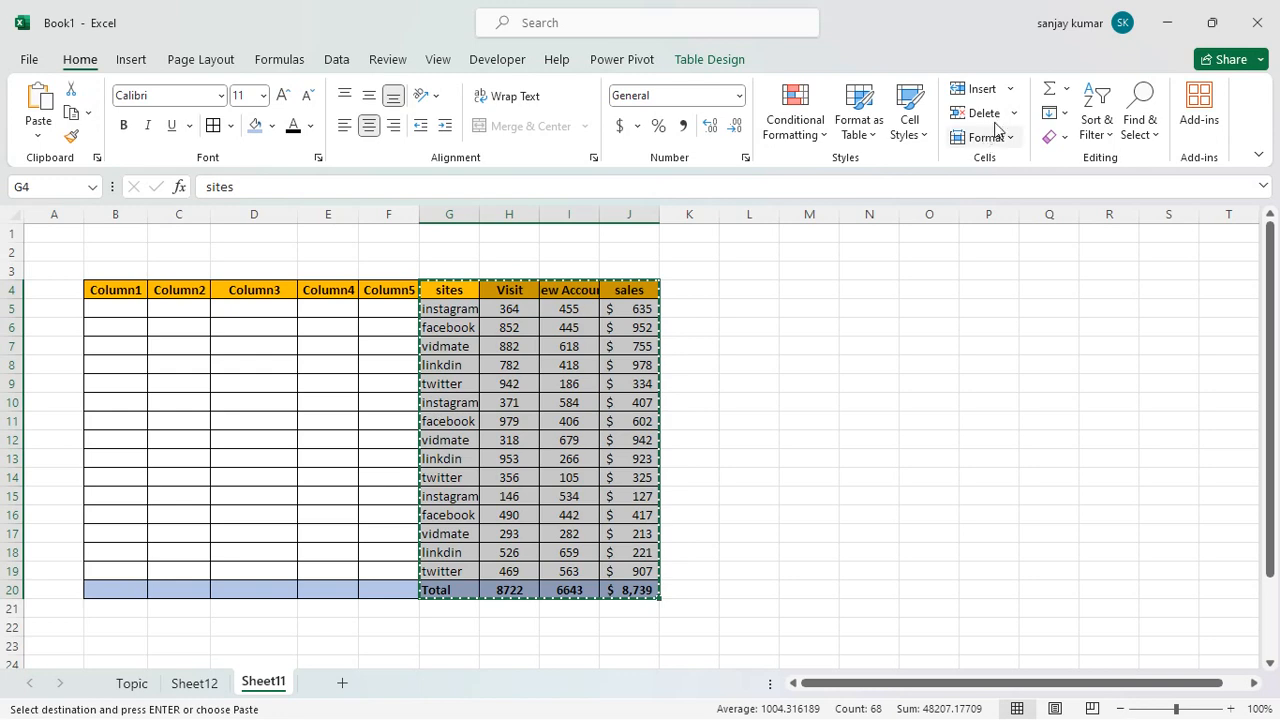
{"action": "left_click", "coordinate": [1012, 90]}
{"action": "left_click", "coordinate": [1023, 254]}
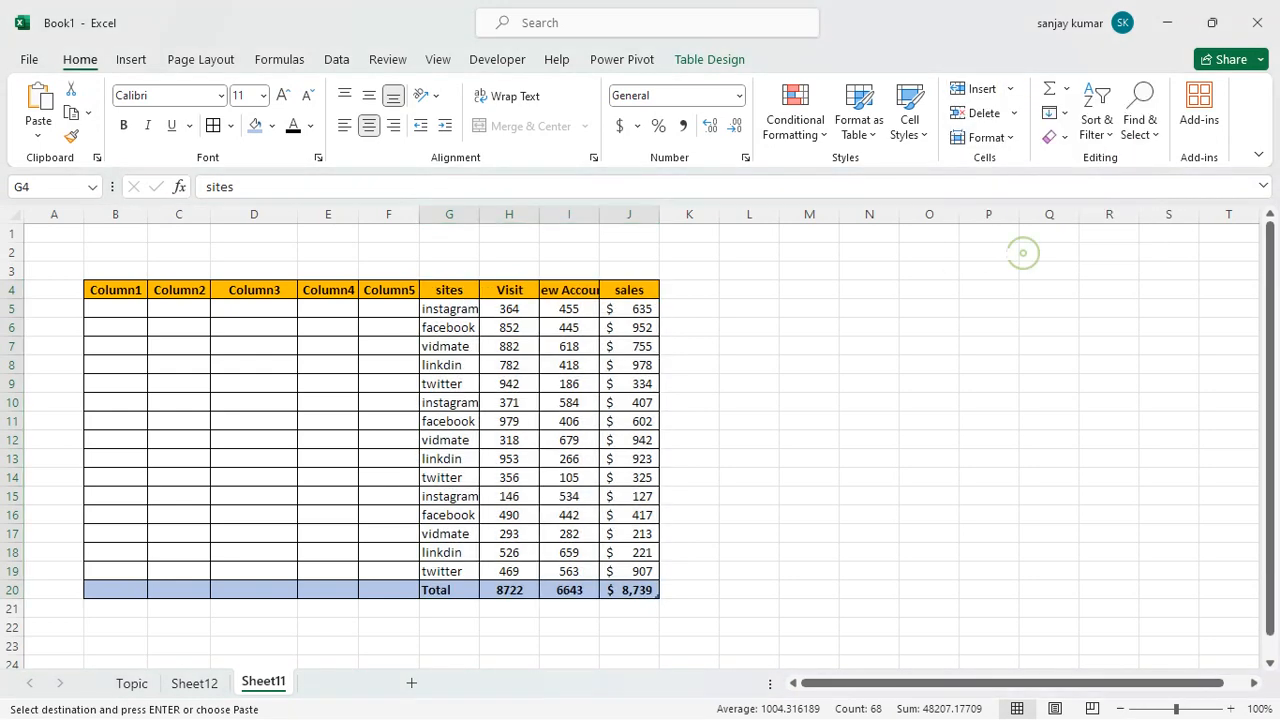
{"action": "key", "text": "ctrl+v"}
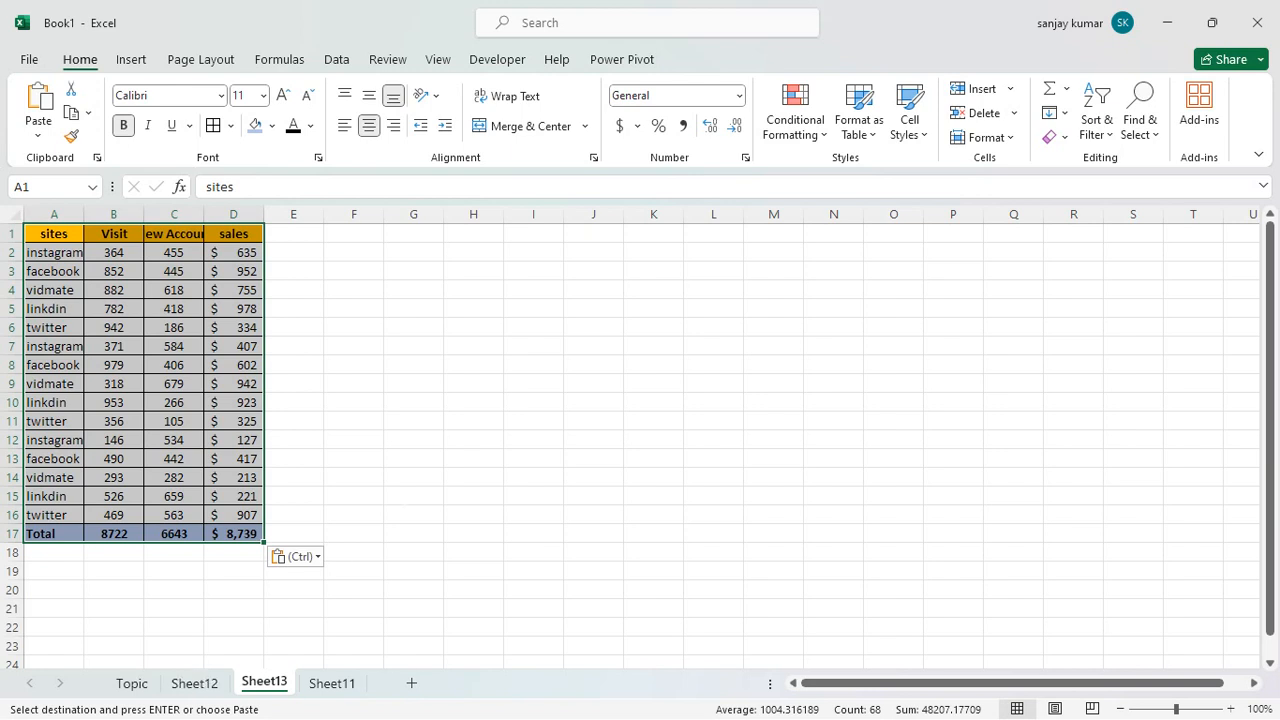
- Add another blank worksheet directly after Sheet13
{"action": "left_click", "coordinate": [408, 680]}
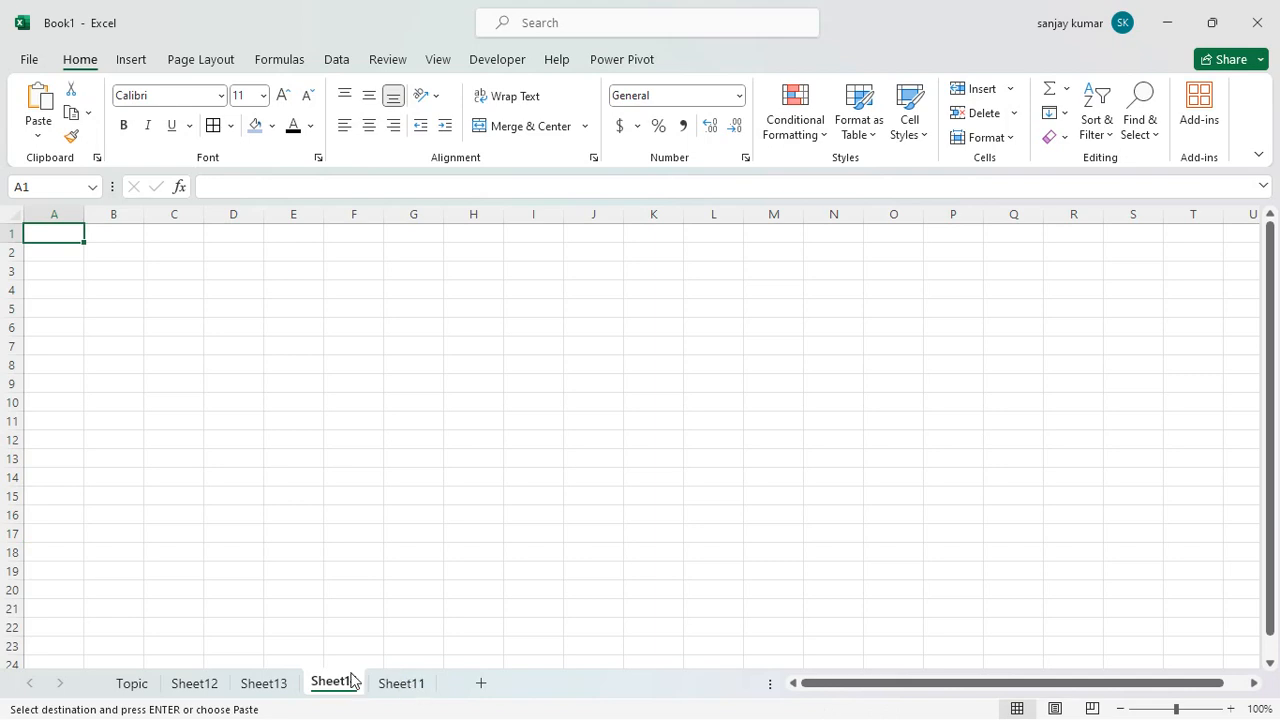
{"action": "left_click", "coordinate": [1010, 91]}
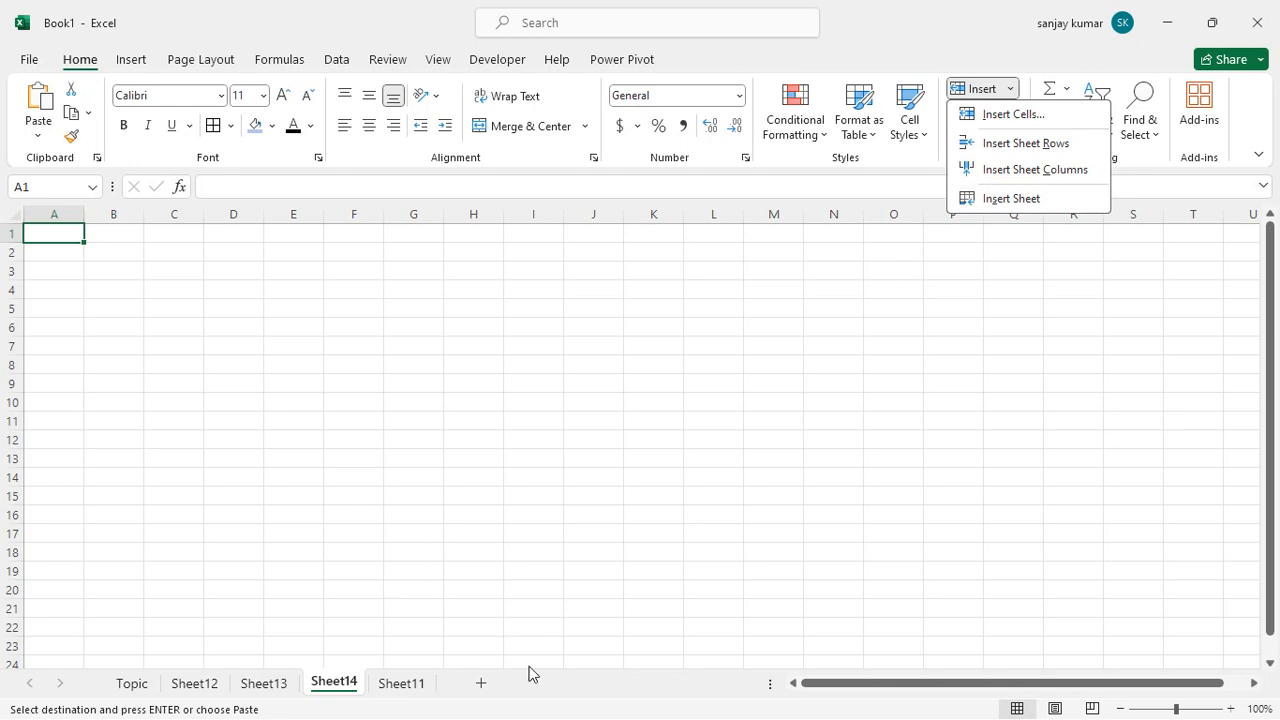
{"action": "key", "text": "Escape"}
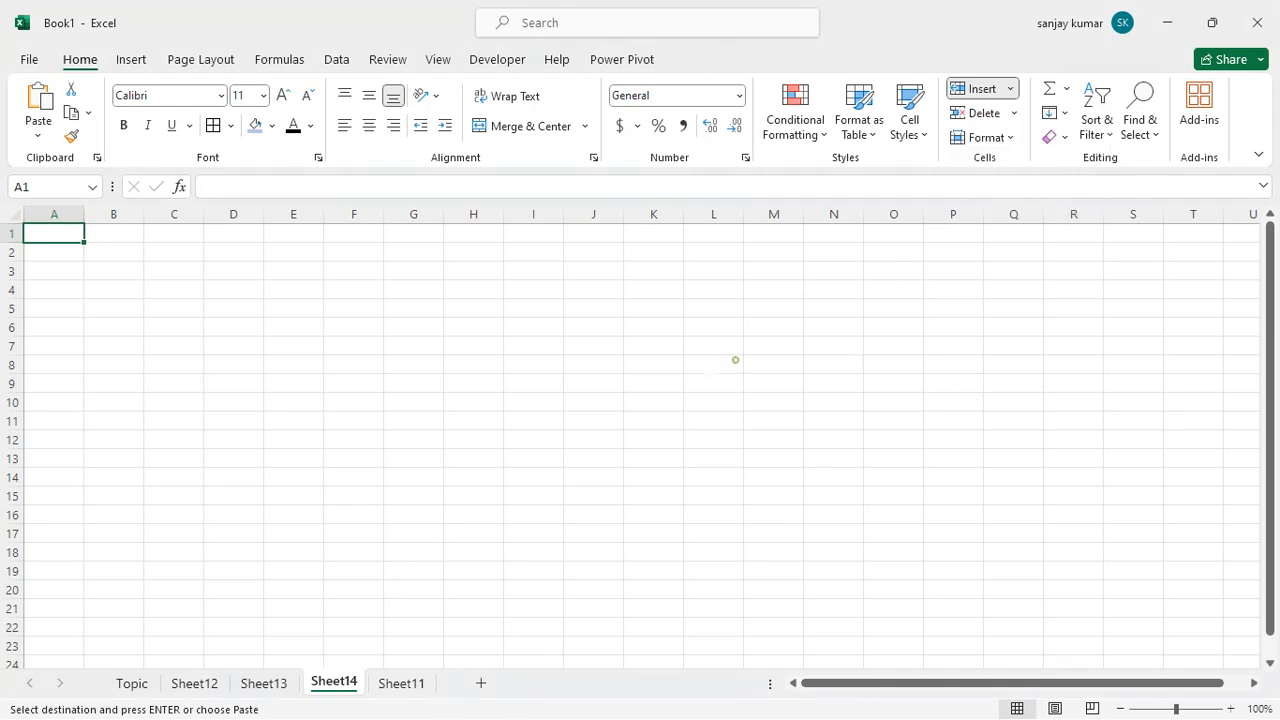
- Look through the newly added worksheets and return to the copied table on Sheet13
{"action": "left_click", "coordinate": [170, 683]}
{"action": "left_click", "coordinate": [275, 683]}
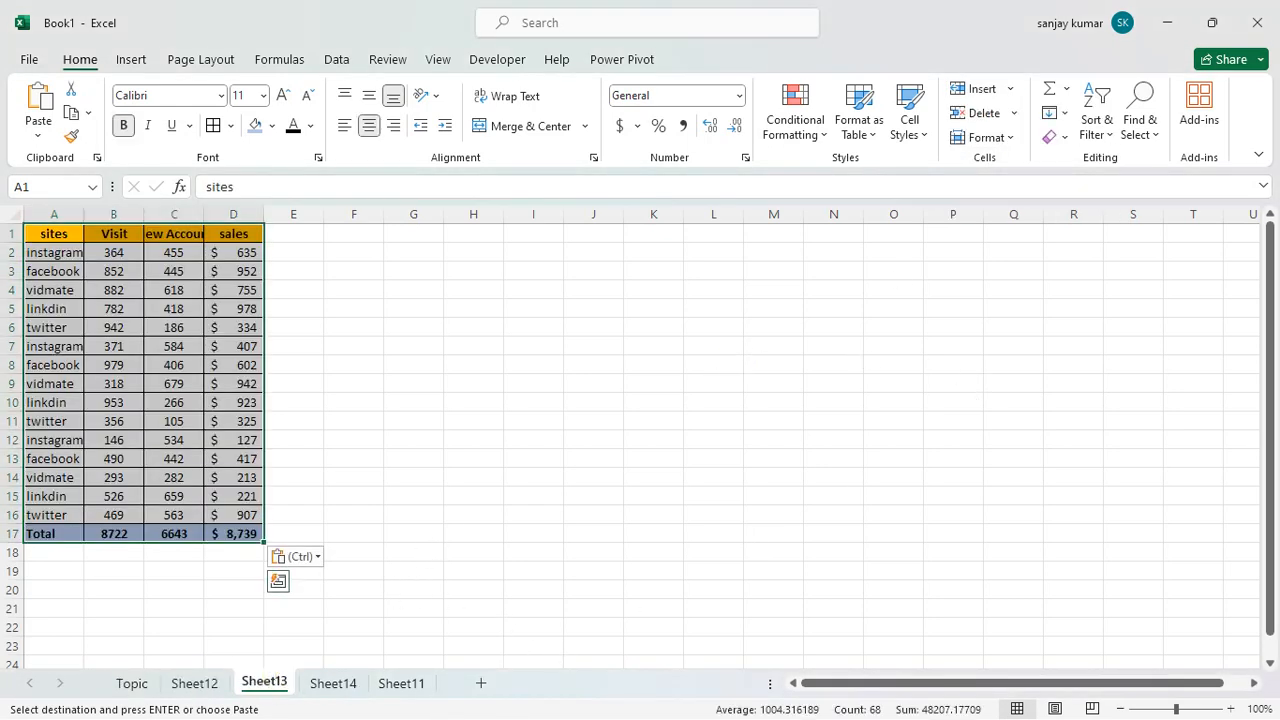
{"action": "left_click", "coordinate": [171, 292]}
{"action": "left_click", "coordinate": [172, 684]}
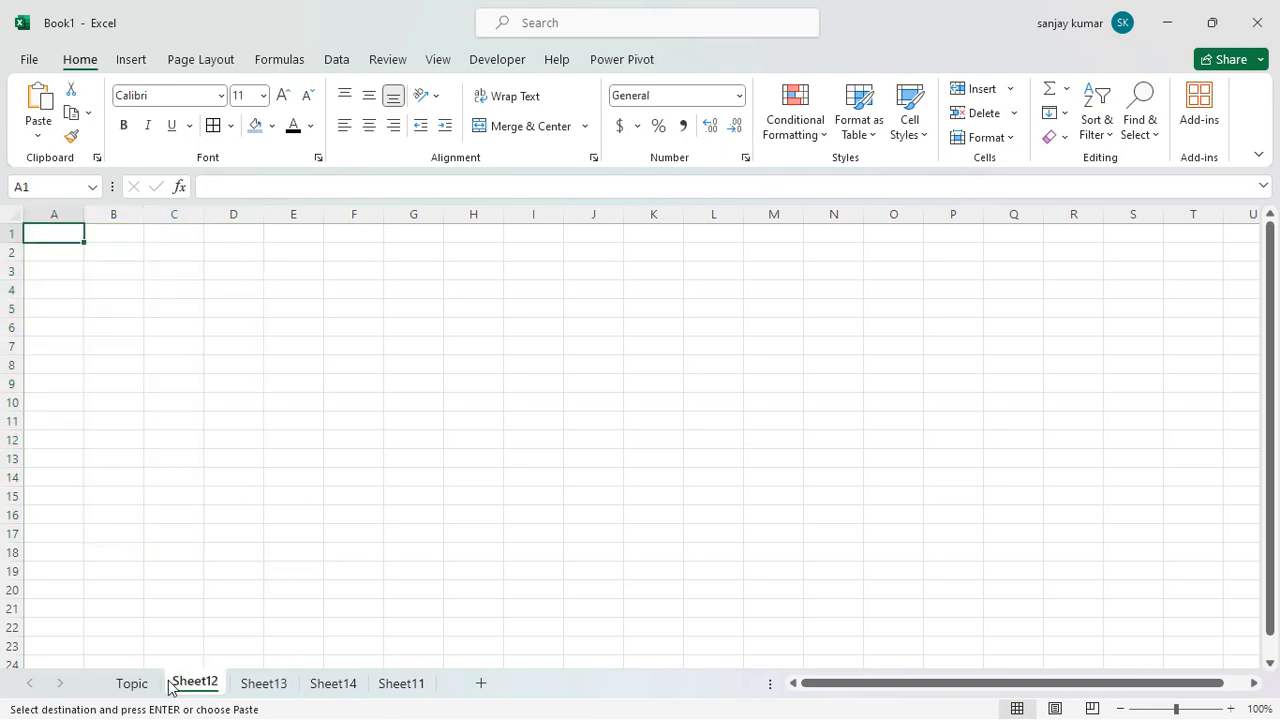
{"action": "left_click", "coordinate": [150, 684]}
{"action": "left_click", "coordinate": [195, 684]}
{"action": "left_click", "coordinate": [257, 684]}
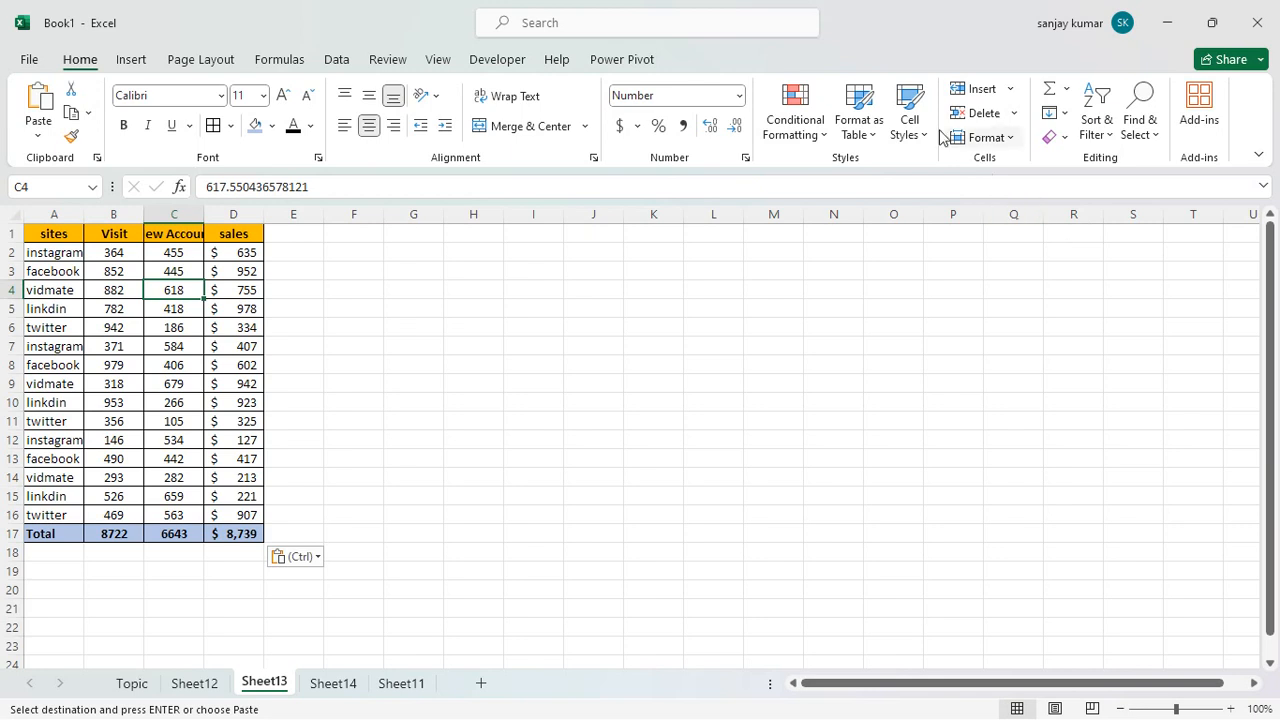
- Delete the first data record, cells A2:D2, from the copied table on Sheet13 with the Shift cells up option
{"action": "left_click", "coordinate": [1015, 114]}
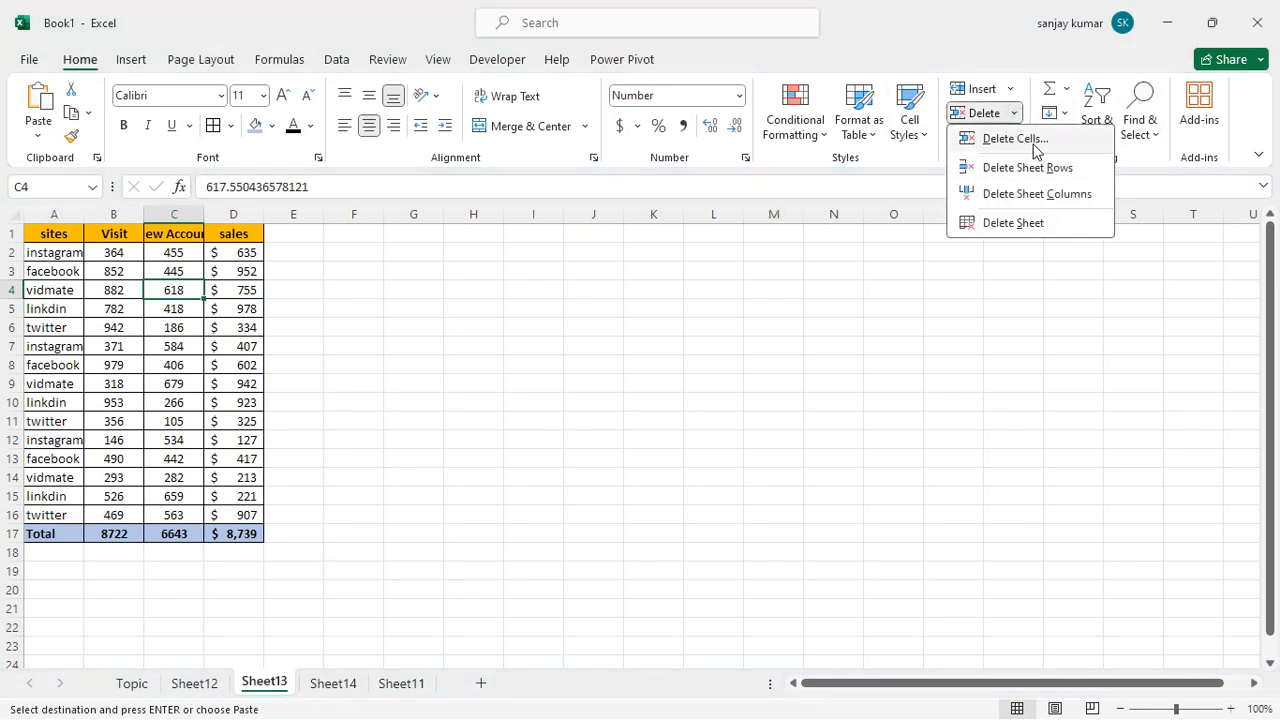
{"action": "left_click", "coordinate": [42, 262]}
{"action": "left_click_drag", "start_coordinate": [42, 254], "coordinate": [236, 254]}
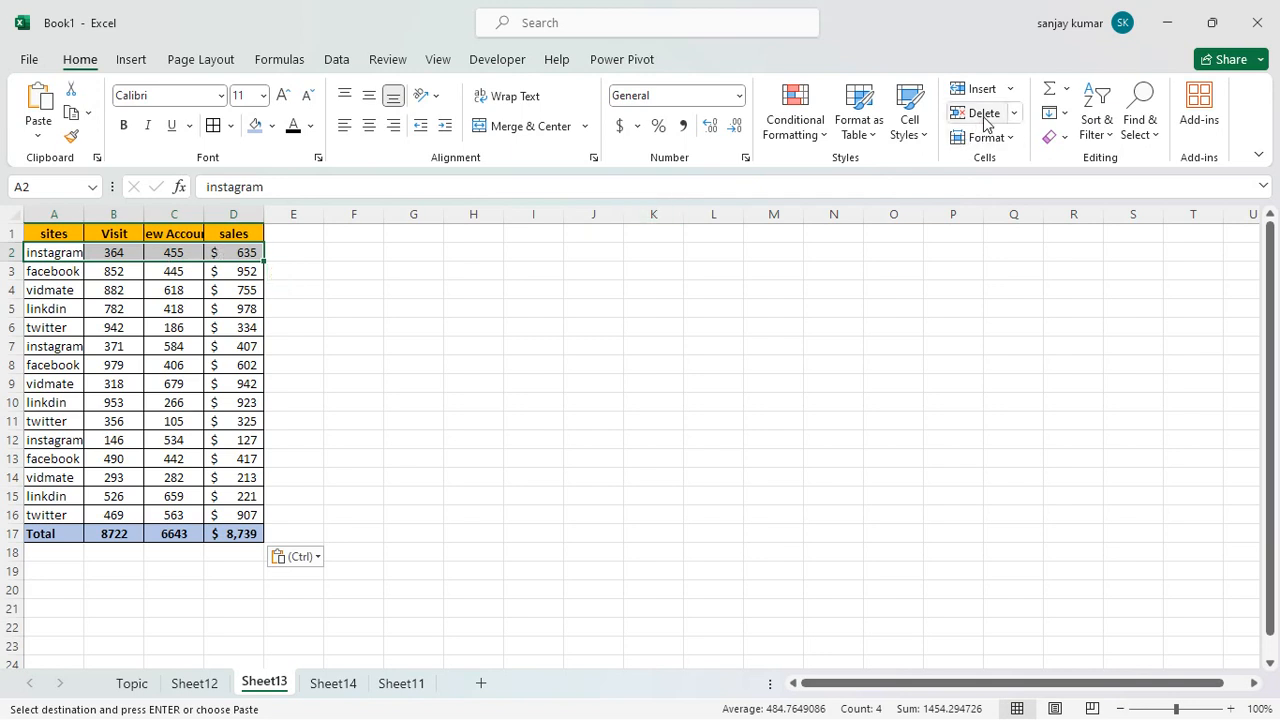
{"action": "left_click", "coordinate": [1014, 113]}
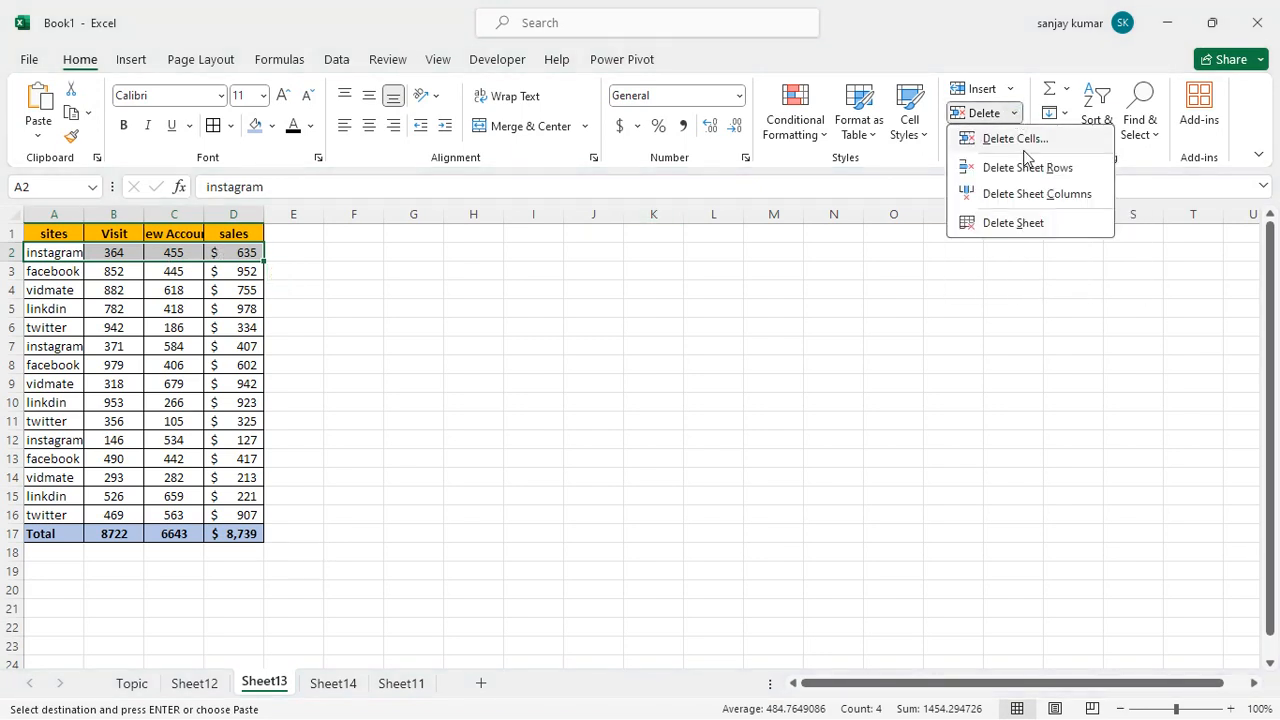
{"action": "left_click", "coordinate": [1008, 142]}
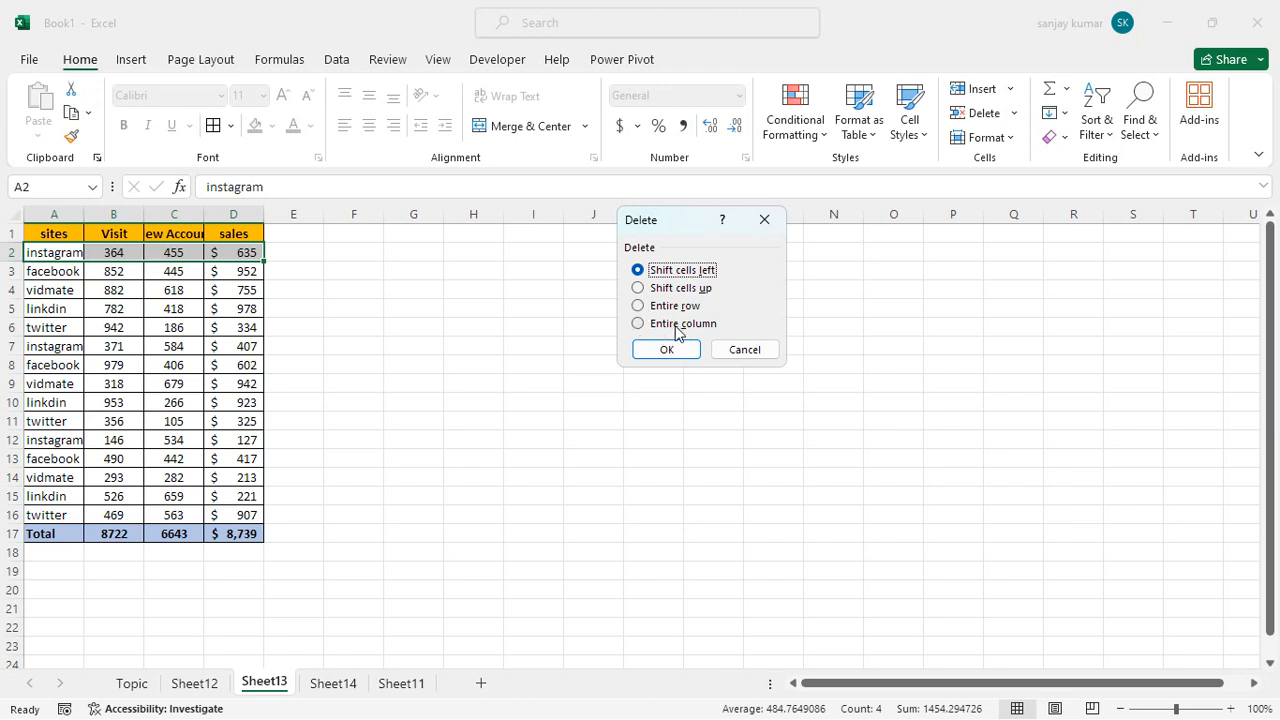
{"action": "left_click", "coordinate": [641, 289]}
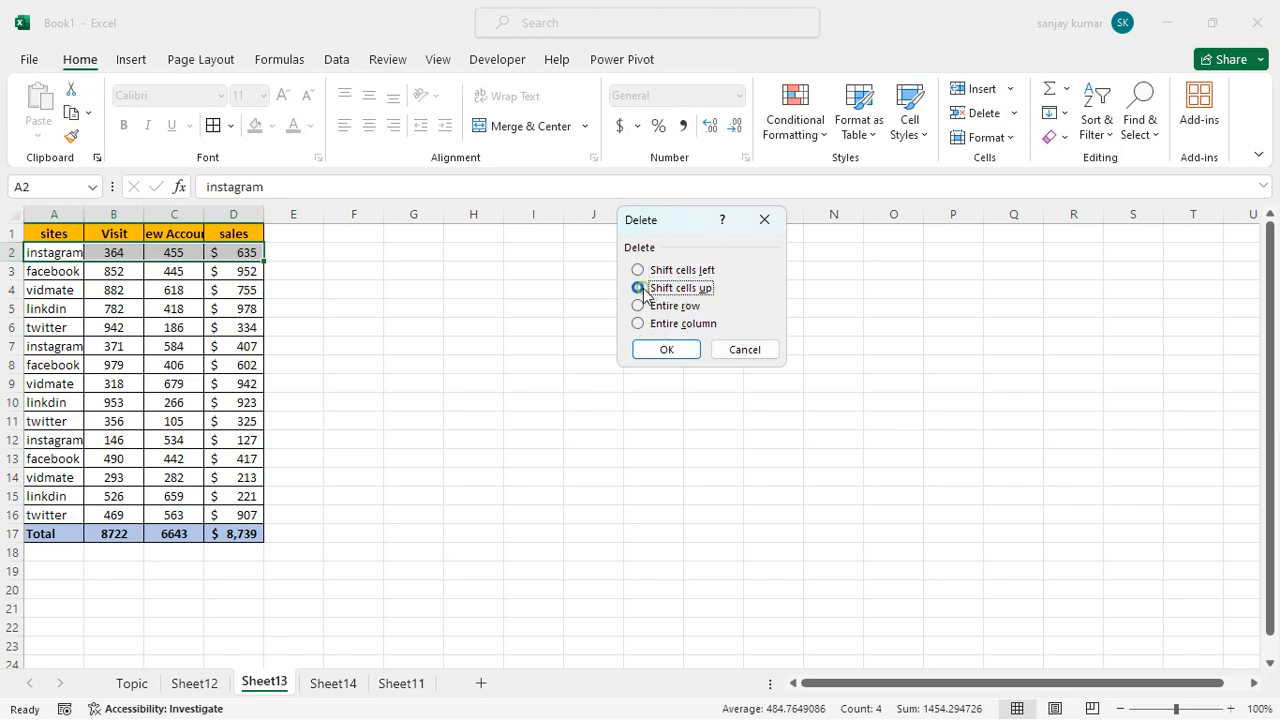
{"action": "left_click", "coordinate": [668, 349]}
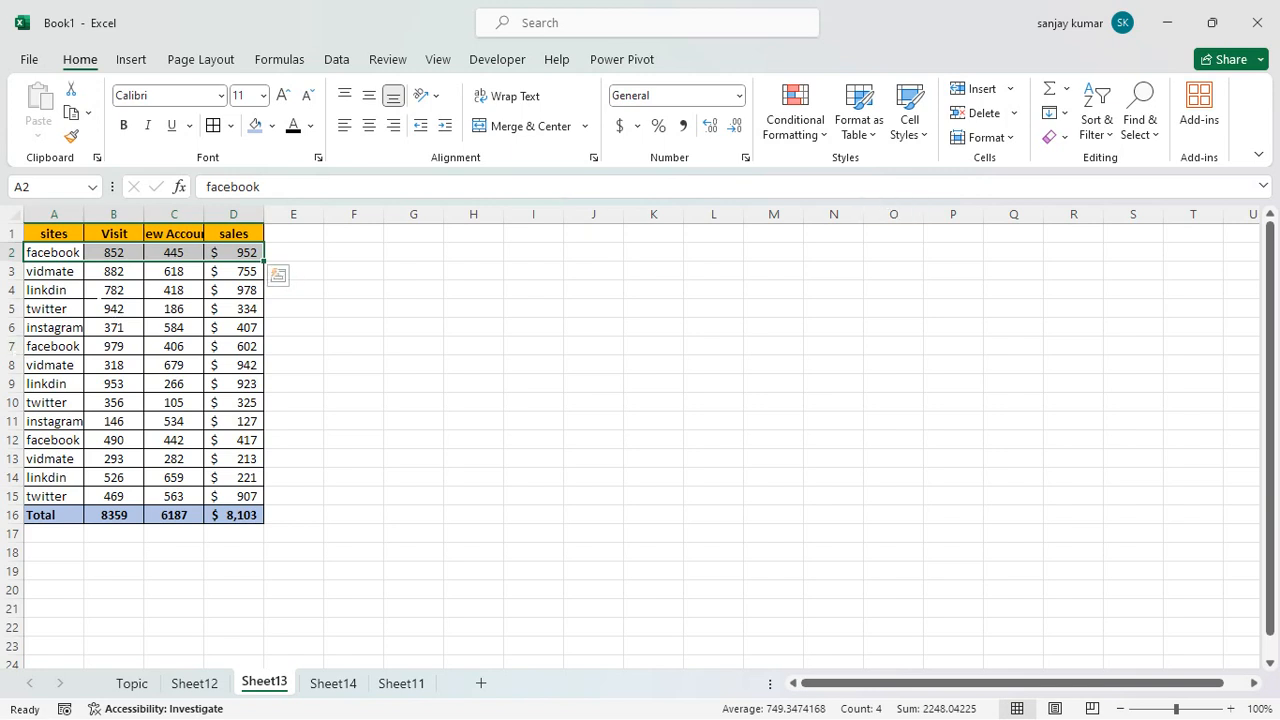
{"action": "left_click", "coordinate": [70, 308]}
{"action": "left_click_drag", "start_coordinate": [55, 252], "coordinate": [258, 512]}
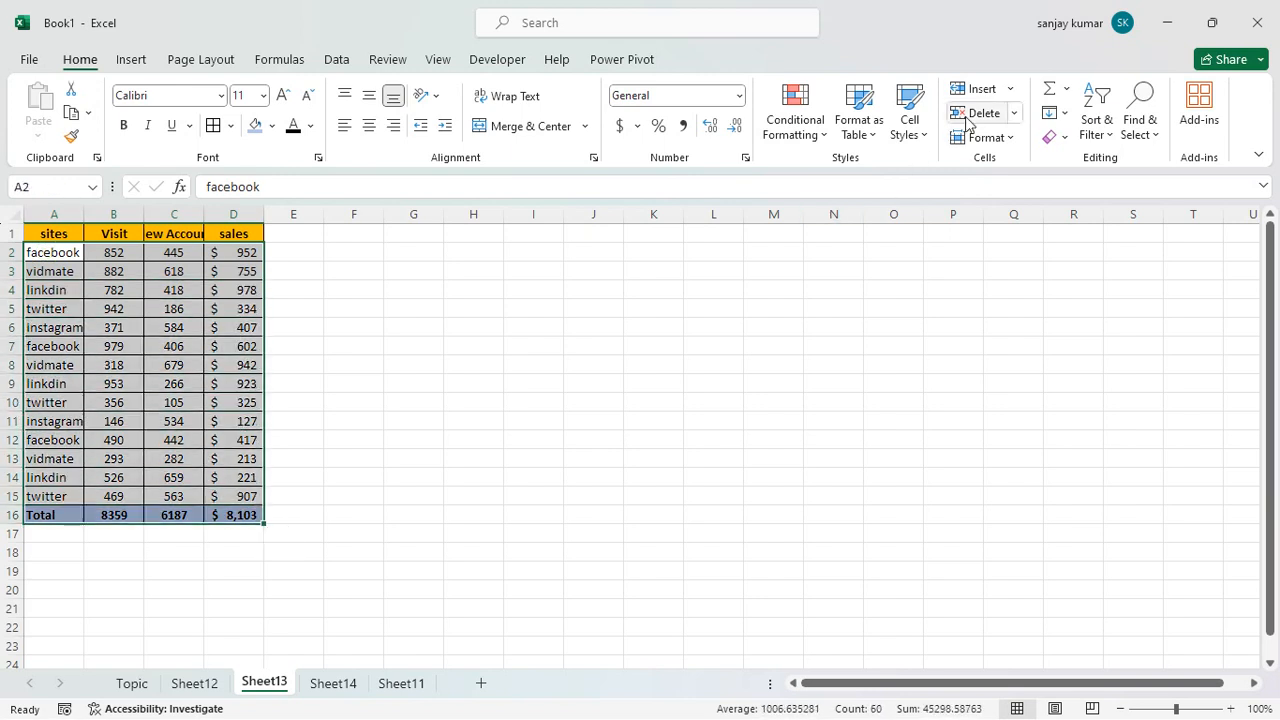
{"action": "left_click", "coordinate": [1010, 89]}
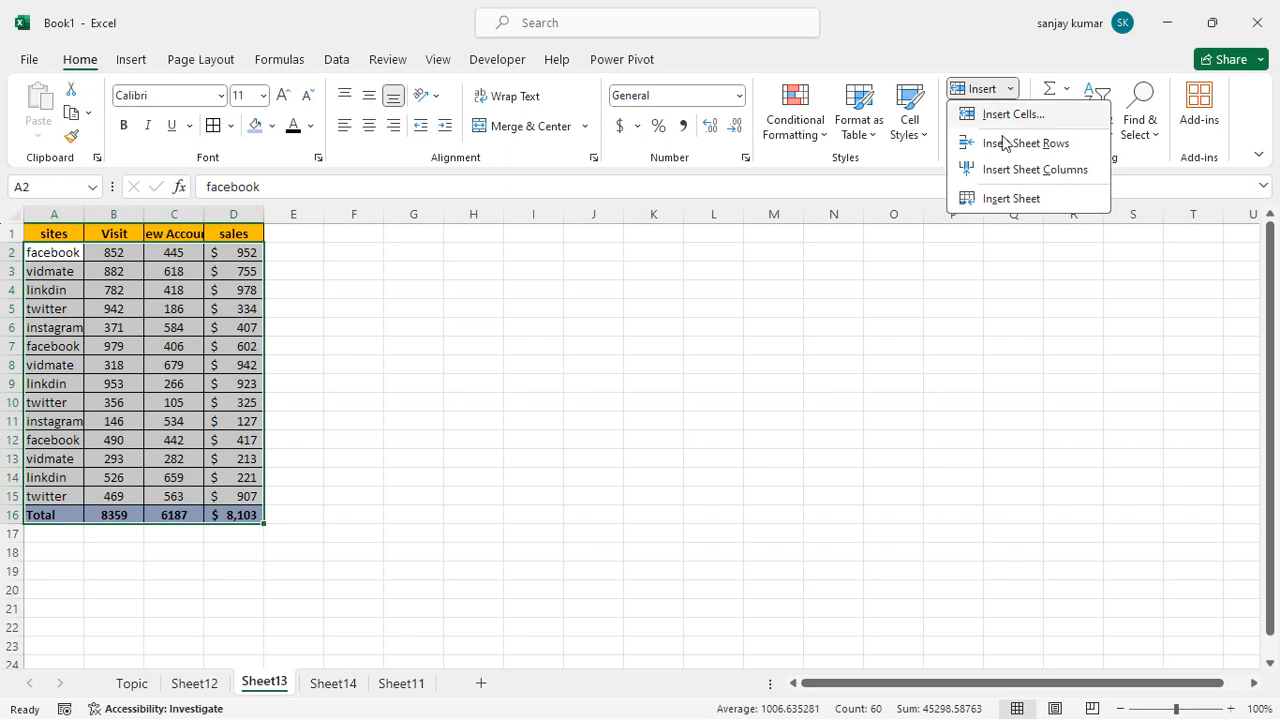
{"action": "left_click", "coordinate": [942, 166]}
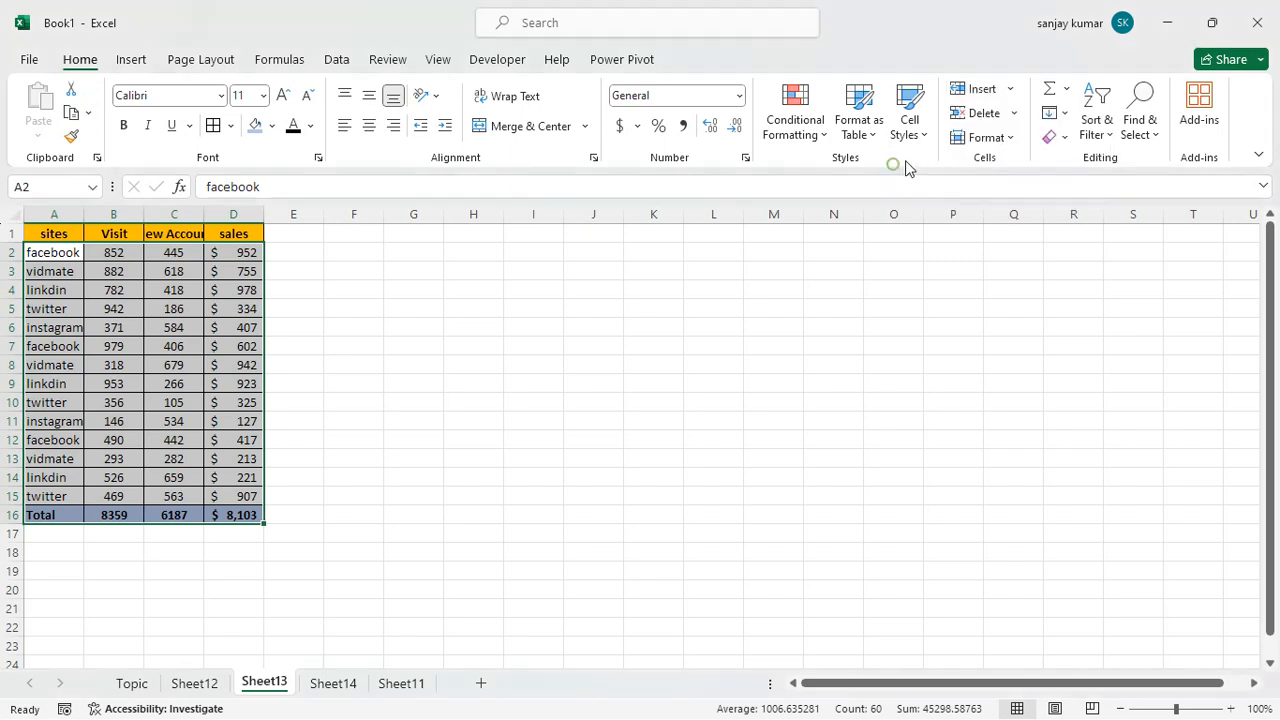
{"action": "left_click", "coordinate": [1013, 114]}
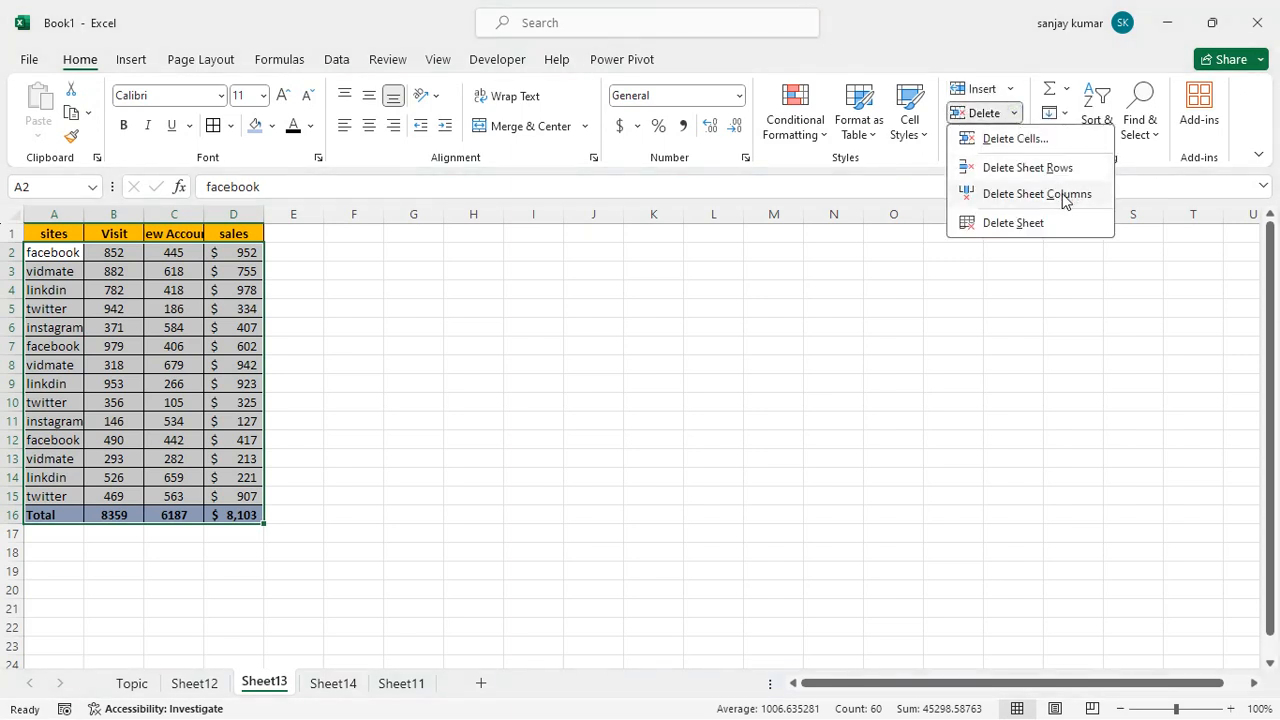
{"action": "left_click", "coordinate": [205, 342]}
- Delete the New Account sheet column based on cell C2 alone, and undo the deletion
{"action": "left_click", "coordinate": [175, 271]}
{"action": "left_click", "coordinate": [173, 252]}
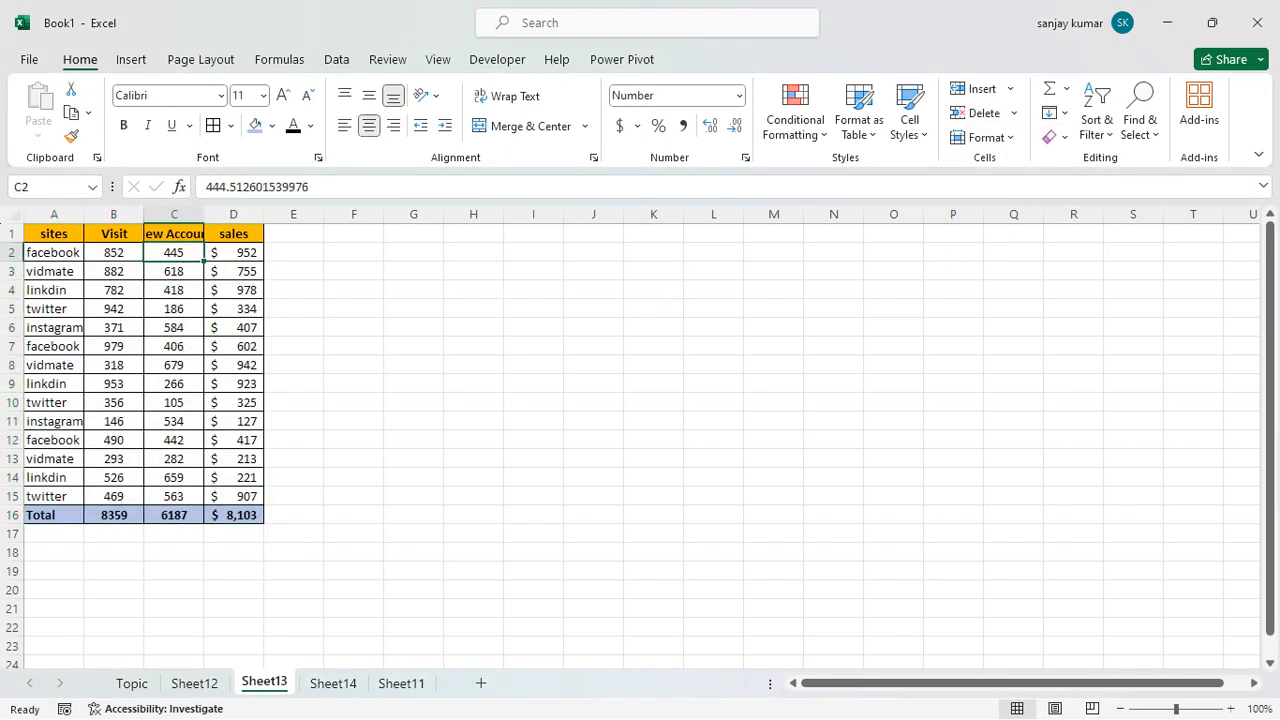
{"action": "left_click", "coordinate": [1013, 113]}
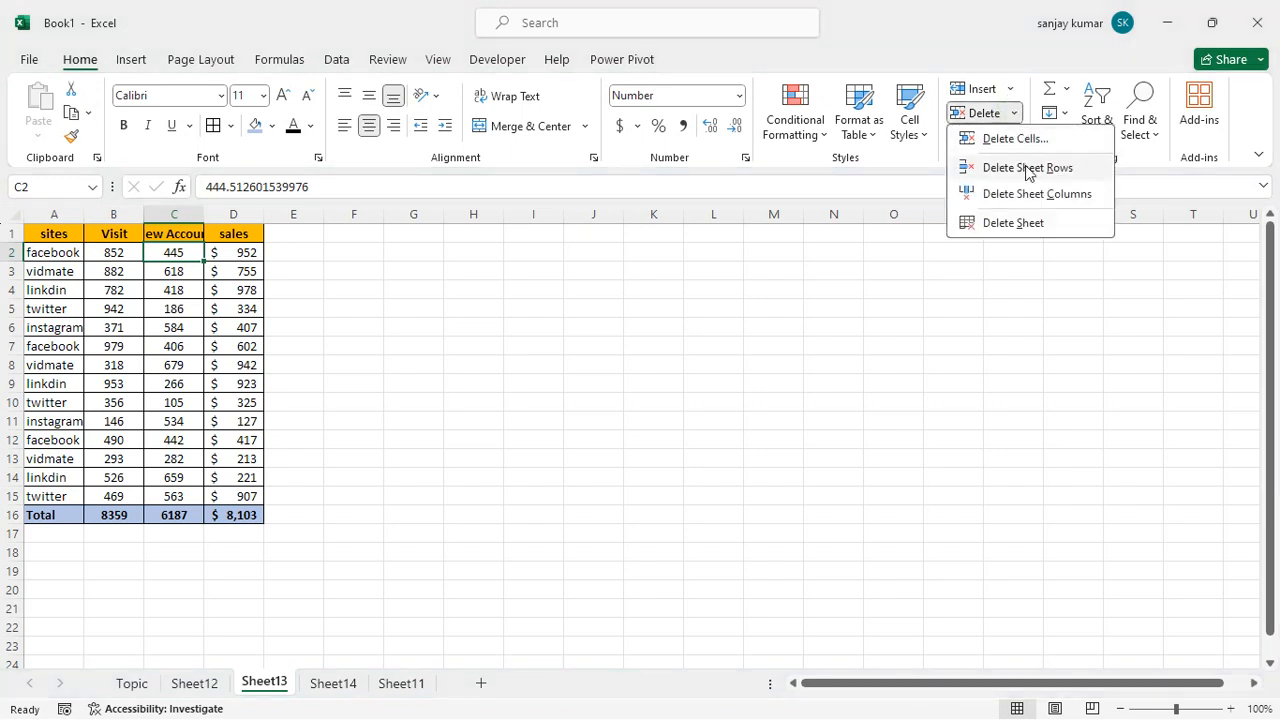
{"action": "left_click", "coordinate": [1036, 194]}
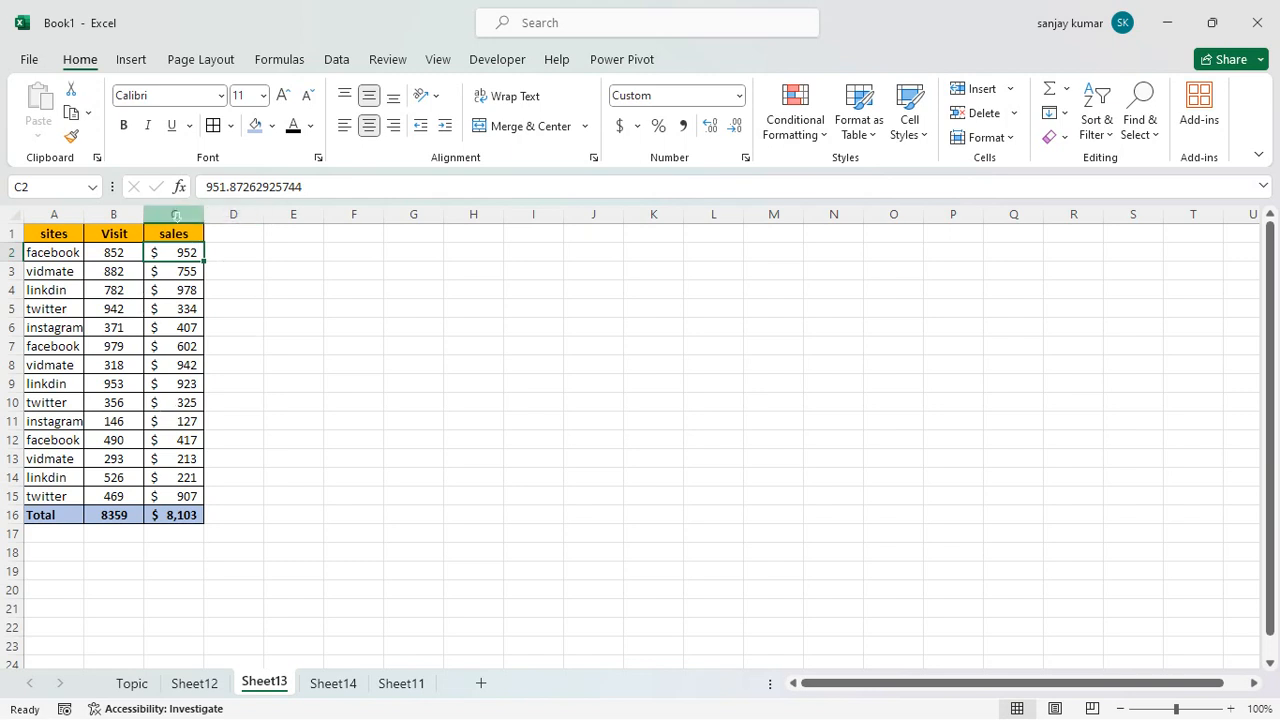
{"action": "key", "text": "ctrl+z"}
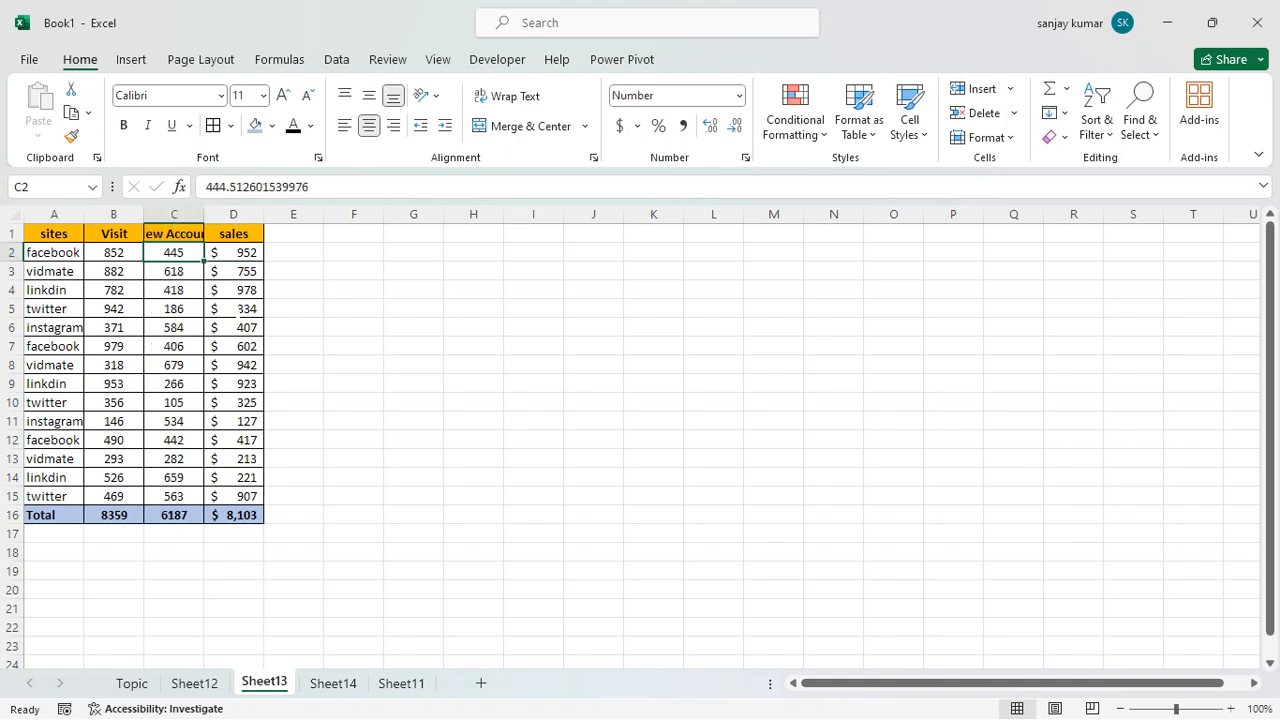
- Select the whole of column C, delete it, and undo the column deletion
{"action": "left_click", "coordinate": [240, 315]}
{"action": "left_click", "coordinate": [180, 212]}
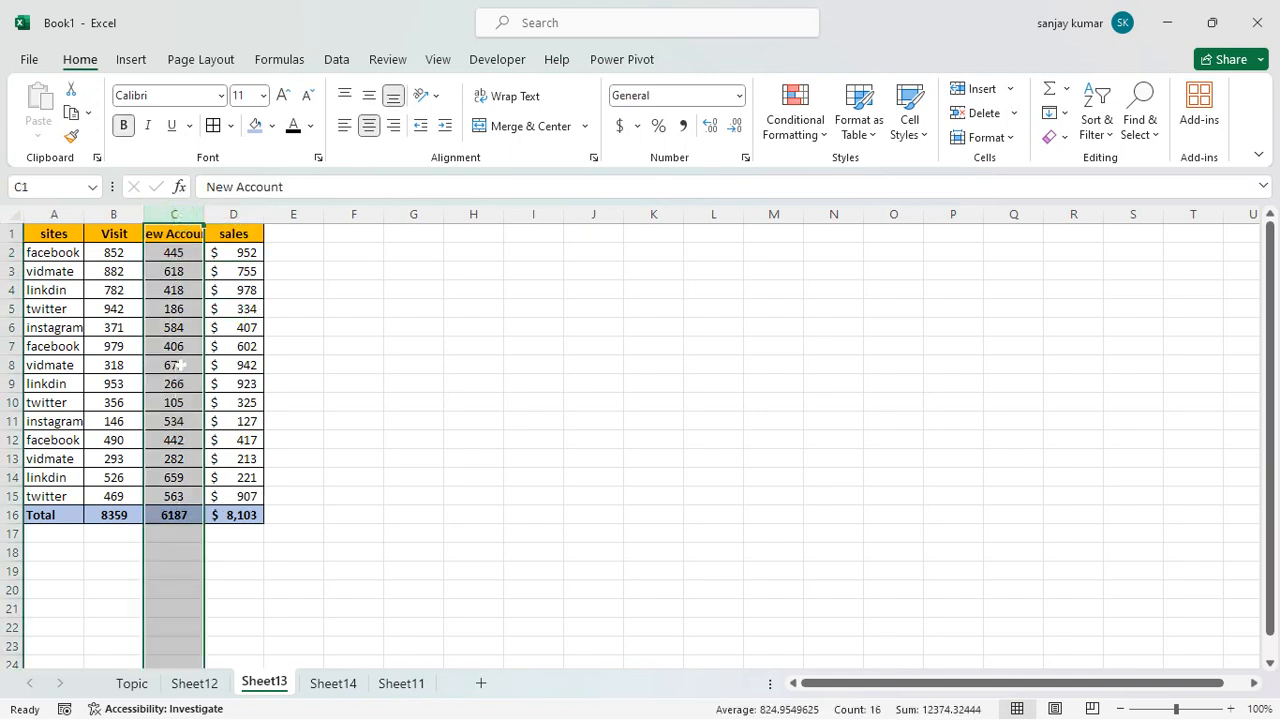
{"action": "right_click", "coordinate": [176, 218]}
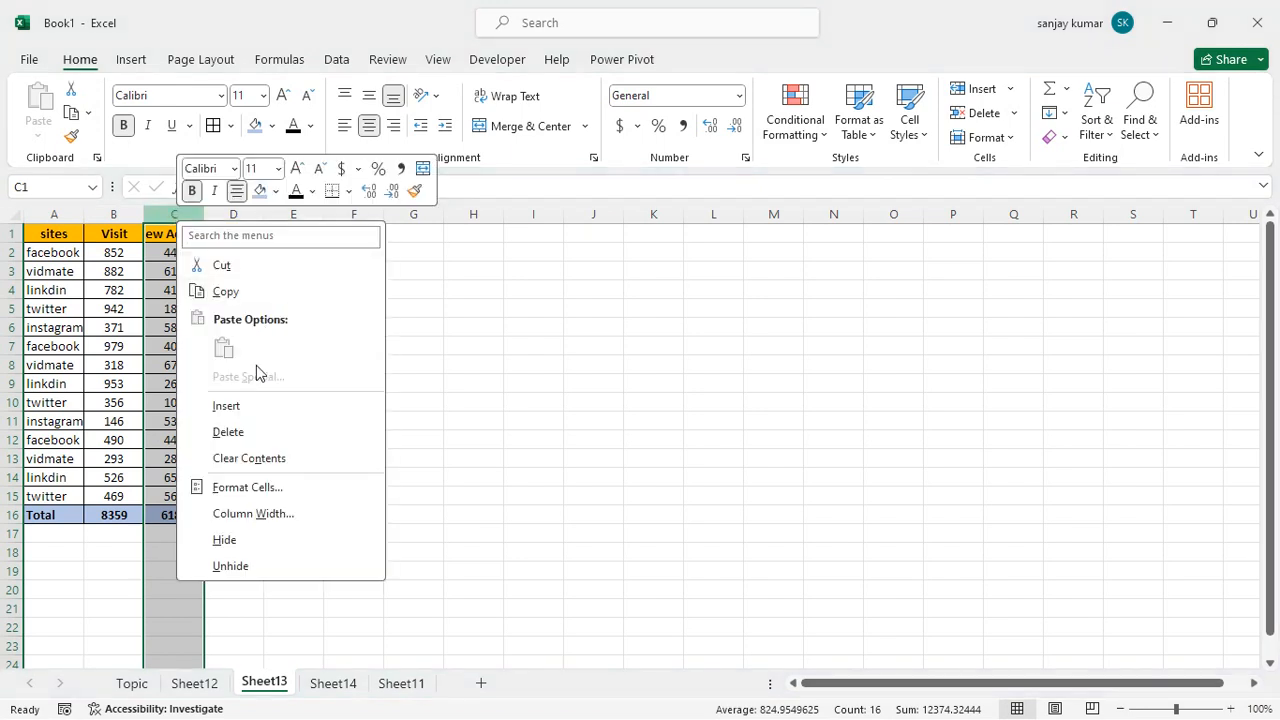
{"action": "left_click", "coordinate": [248, 432]}
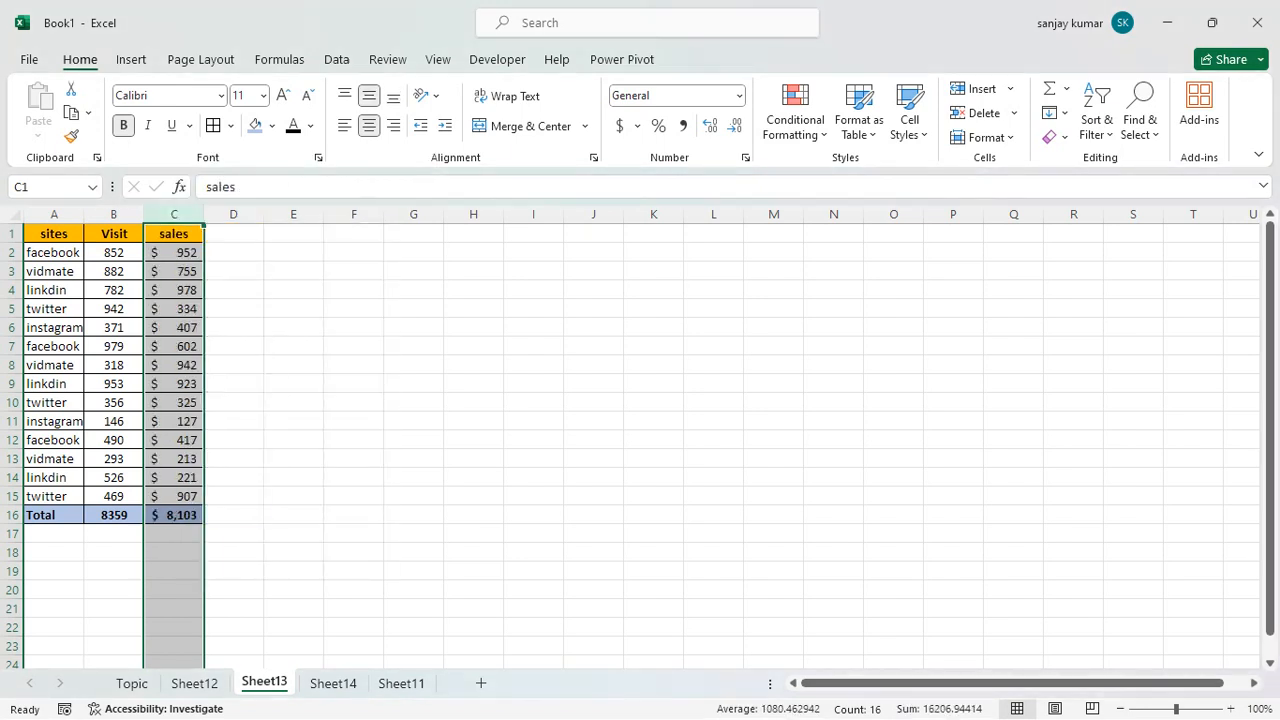
{"action": "key", "text": "ctrl+z"}
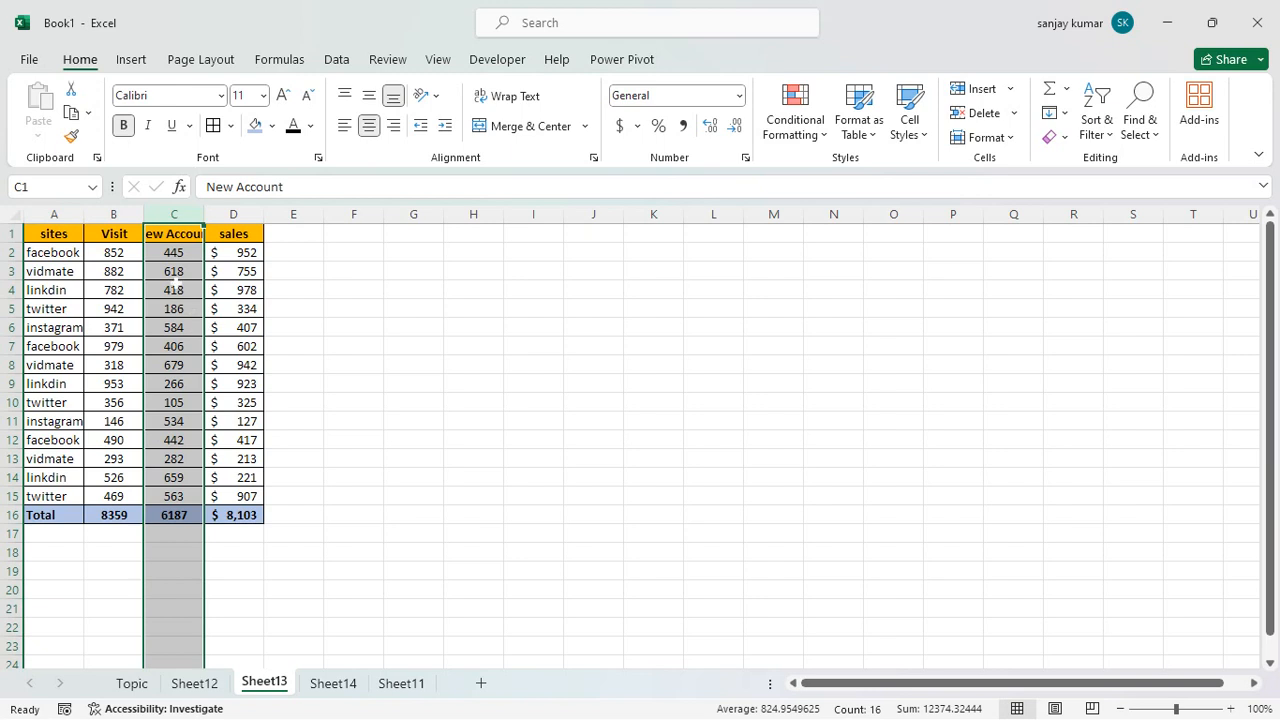
- Use Delete Sheet Columns with cell C4 selected to remove the New Account column, and undo it
{"action": "left_click", "coordinate": [174, 287]}
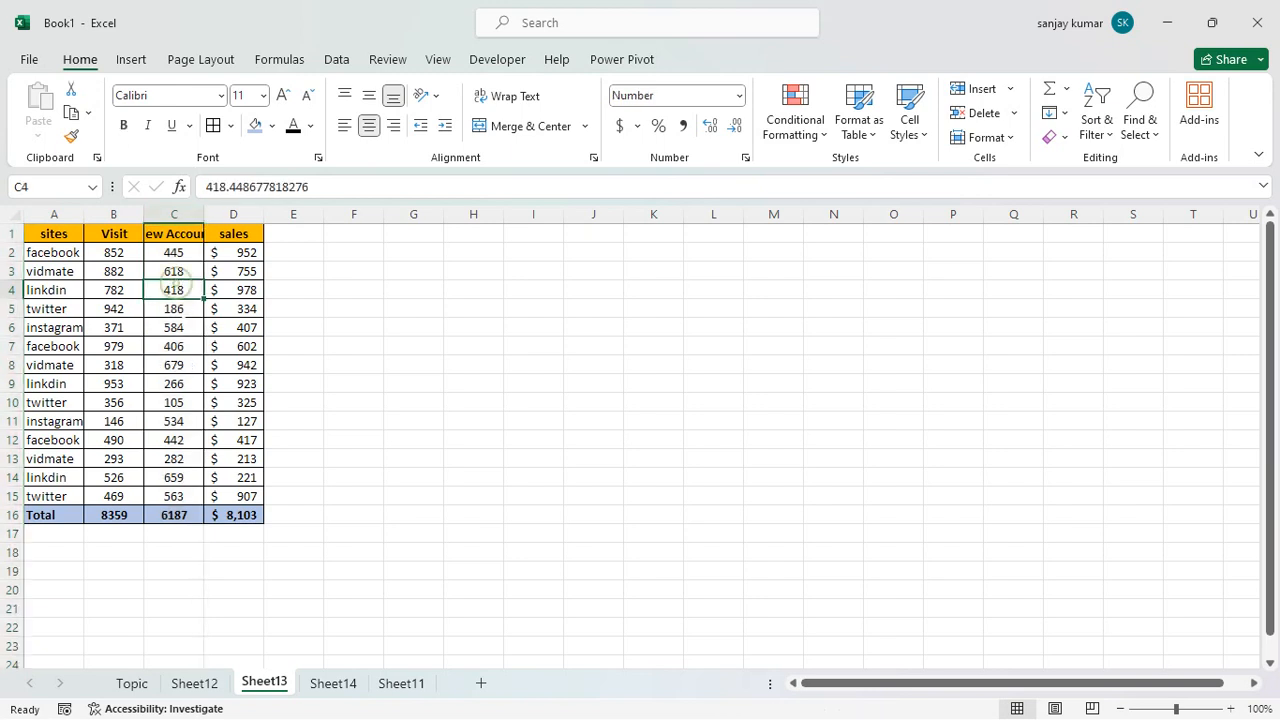
{"action": "left_click", "coordinate": [1014, 113]}
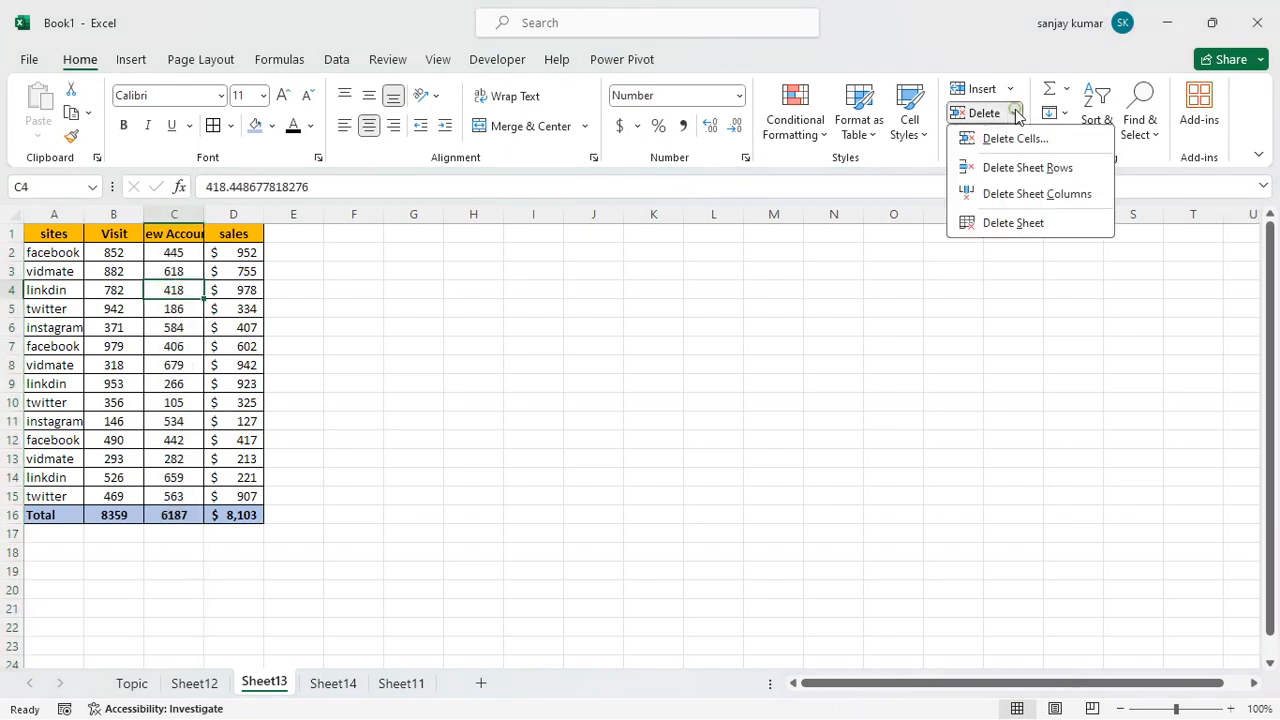
{"action": "left_click", "coordinate": [1027, 199]}
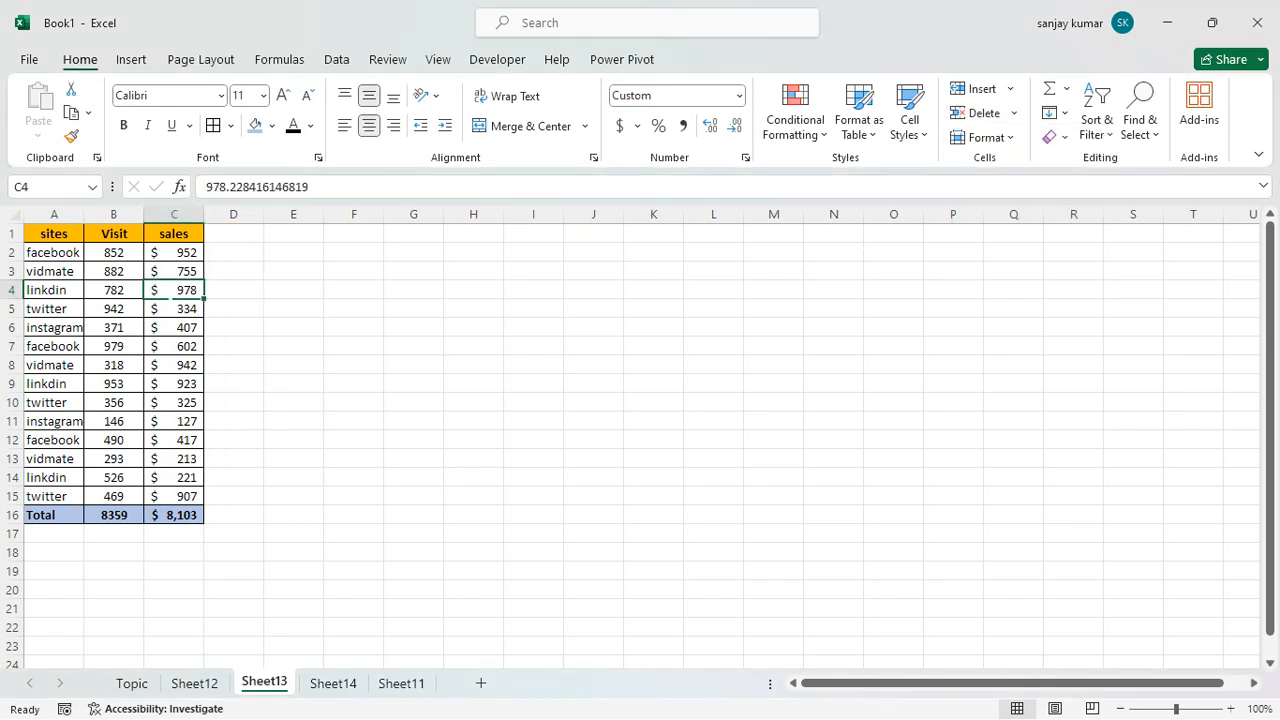
{"action": "key", "text": "ctrl+z"}
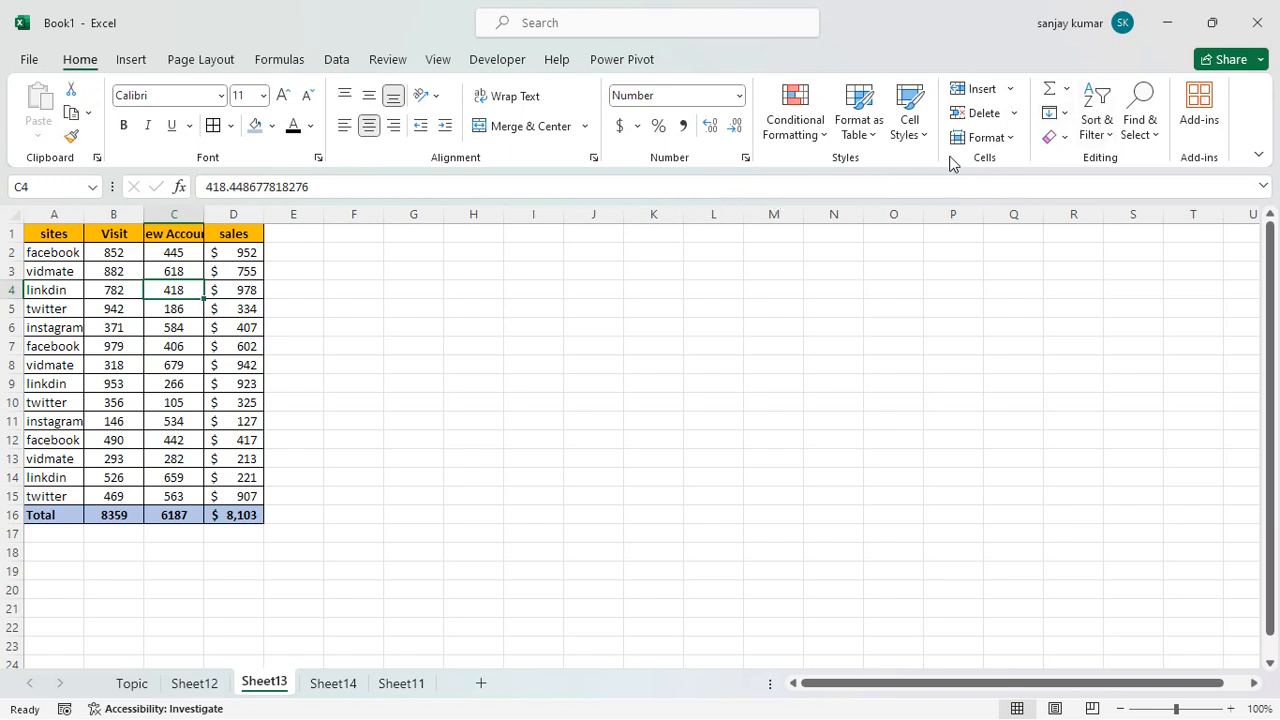
- Delete the blank worksheet Sheet14 from the workbook
{"action": "left_click", "coordinate": [1014, 113]}
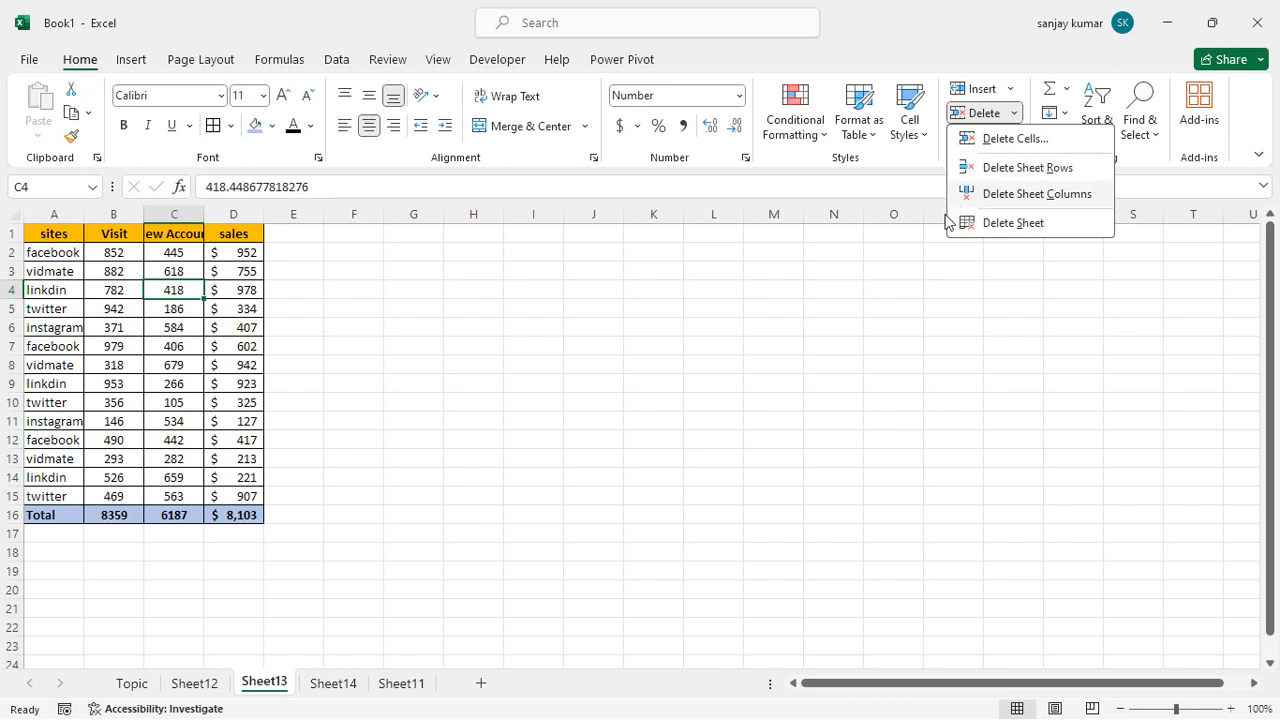
{"action": "left_click", "coordinate": [1016, 333]}
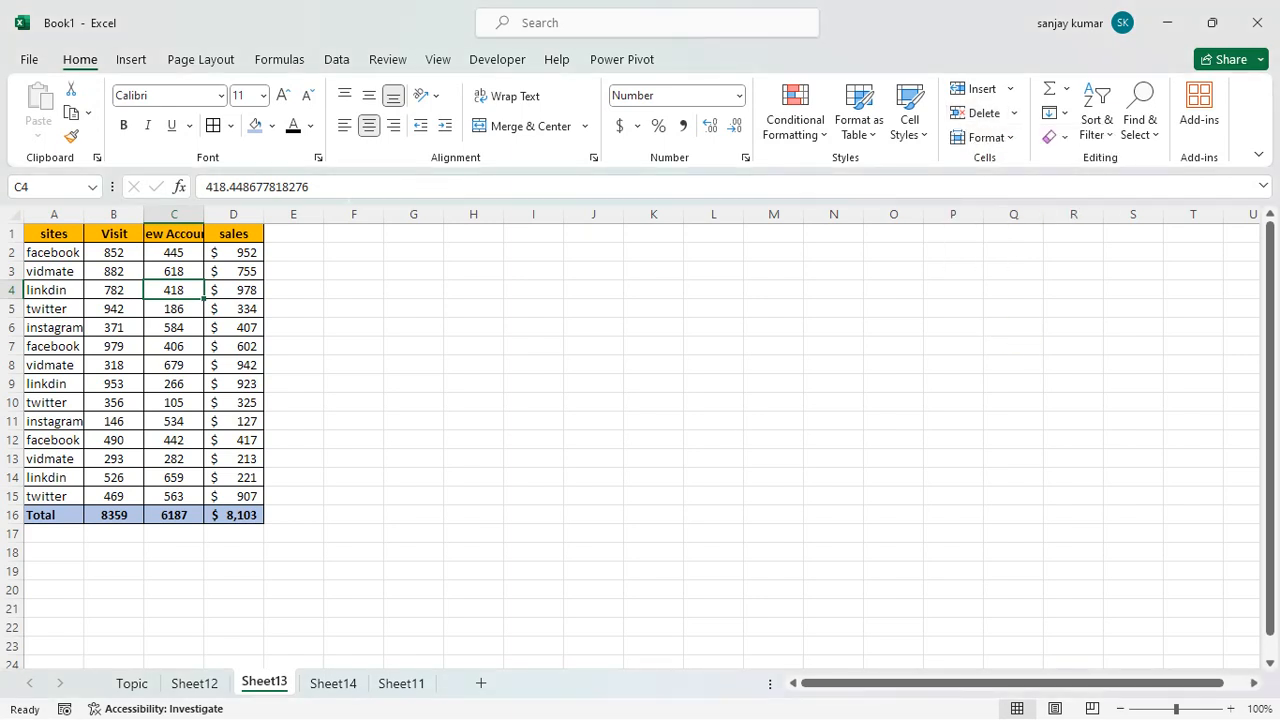
{"action": "left_click", "coordinate": [334, 683]}
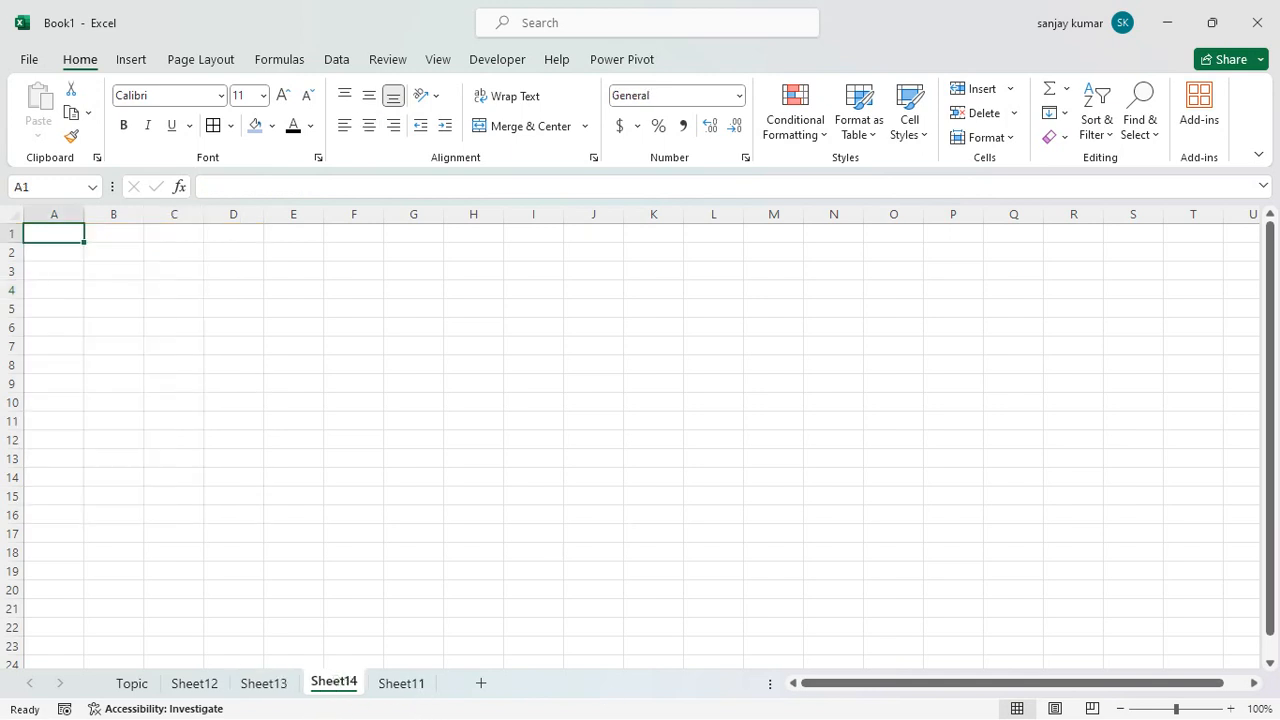
{"action": "right_click", "coordinate": [347, 683]}
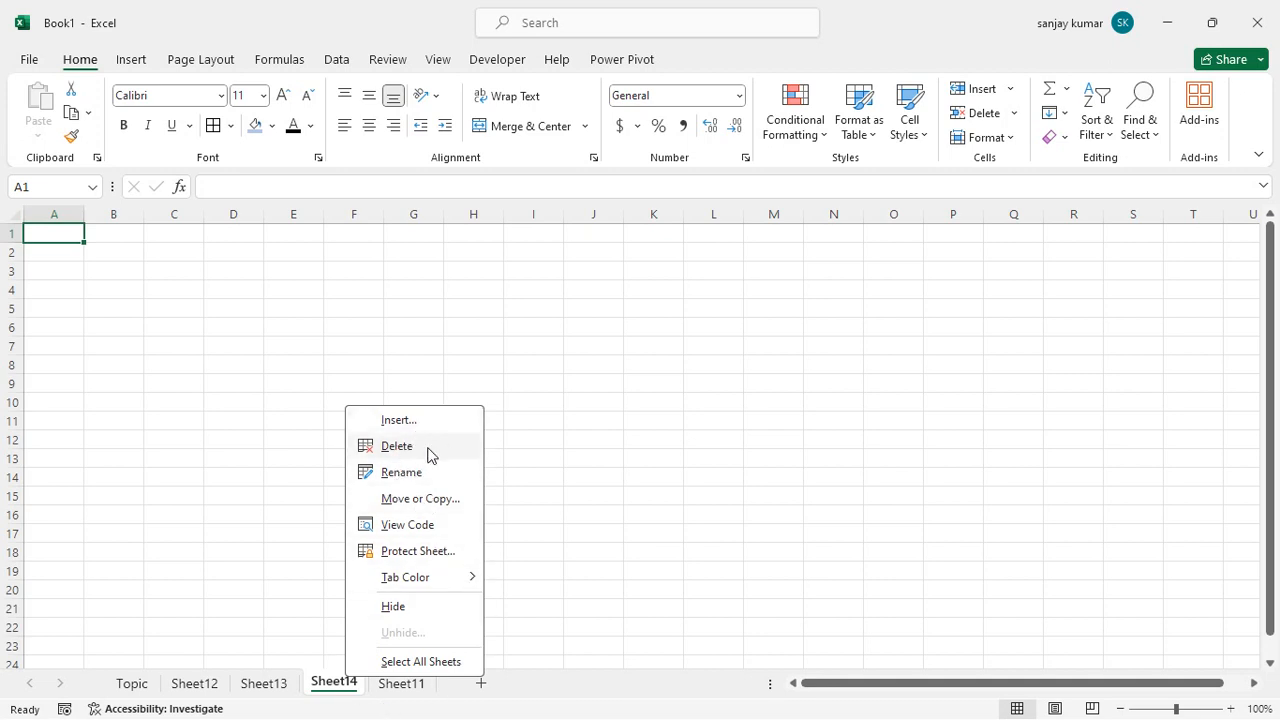
{"action": "left_click", "coordinate": [946, 284]}
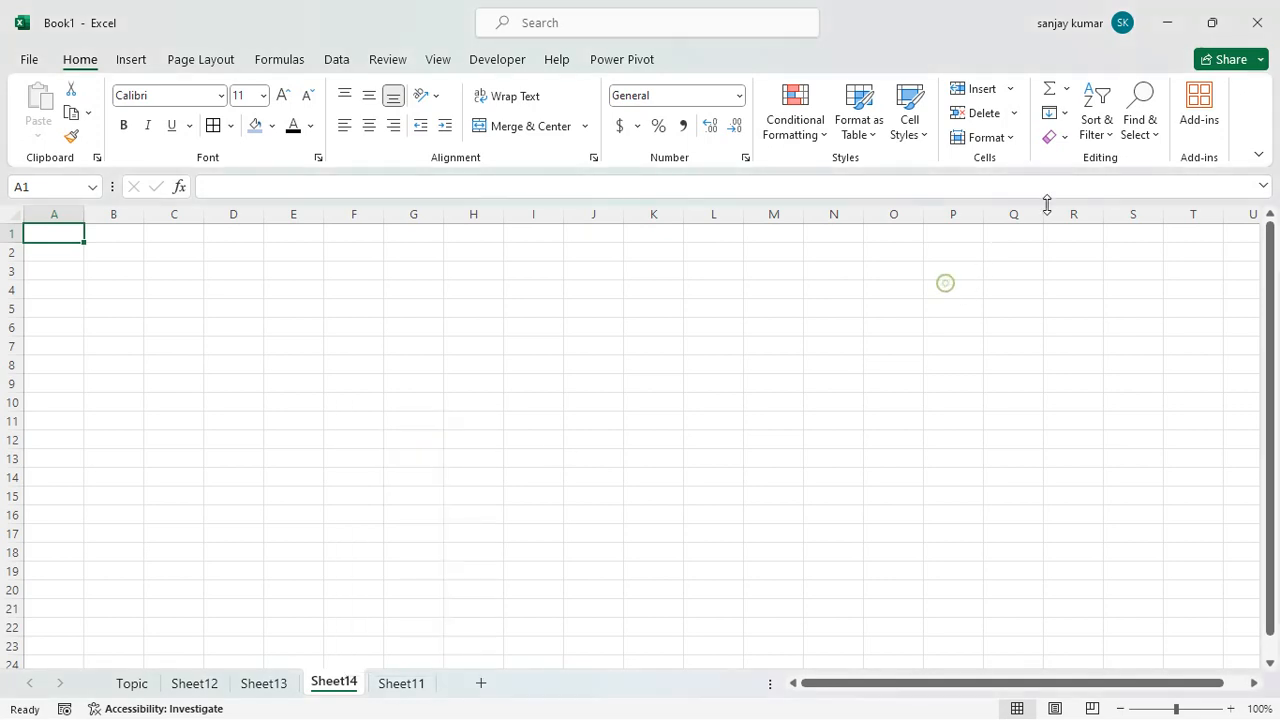
{"action": "left_click", "coordinate": [1015, 113]}
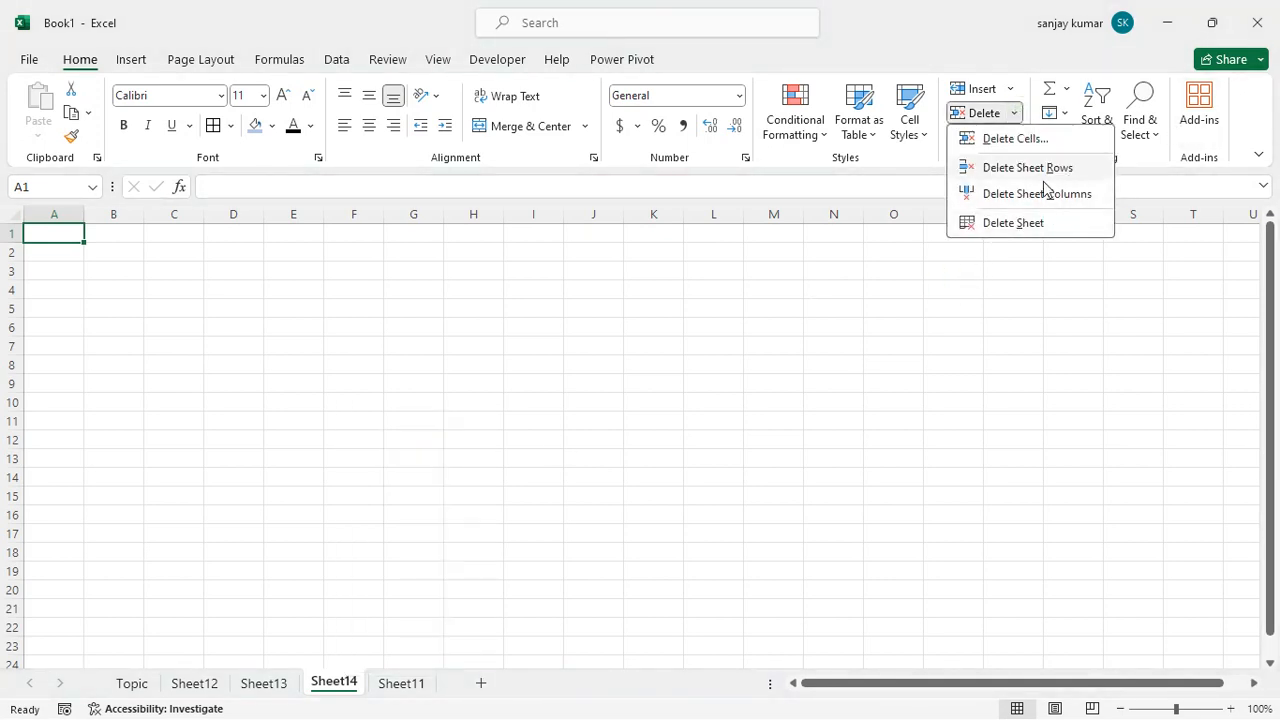
{"action": "left_click", "coordinate": [1015, 223]}
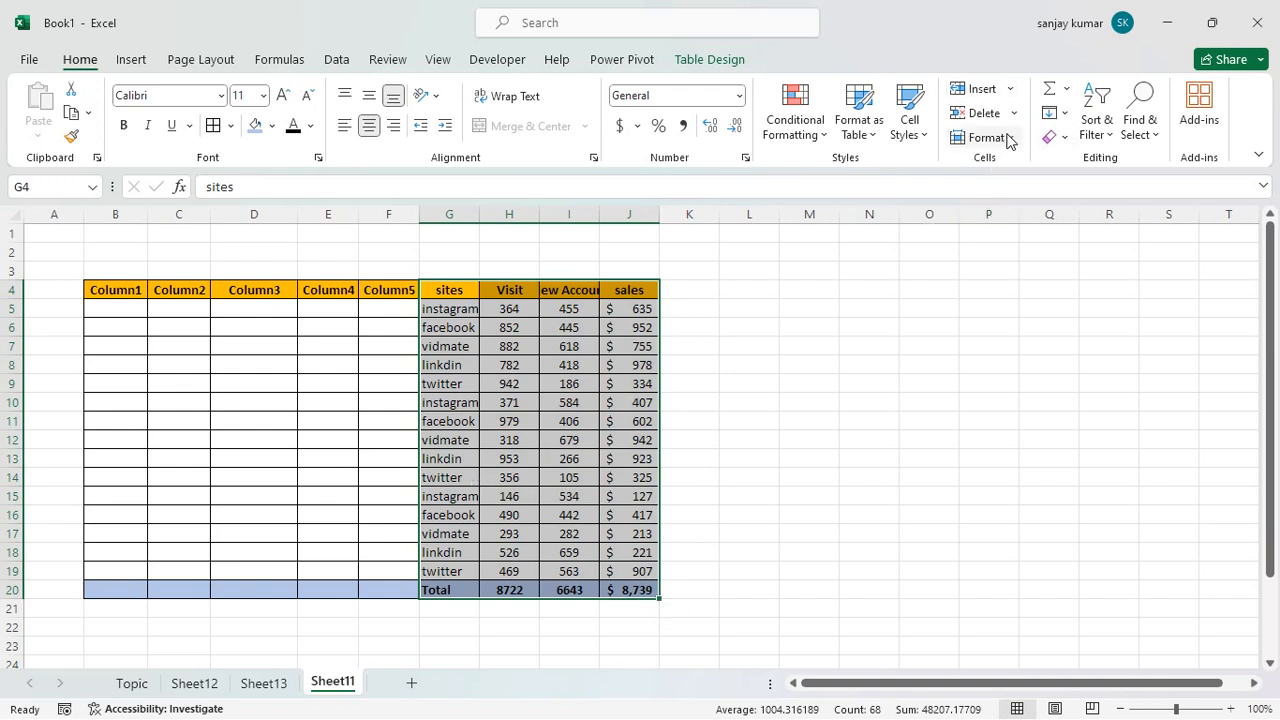
- Set the height of row 5, the first instagram row of the sales table, to 20
{"action": "left_click", "coordinate": [862, 330]}
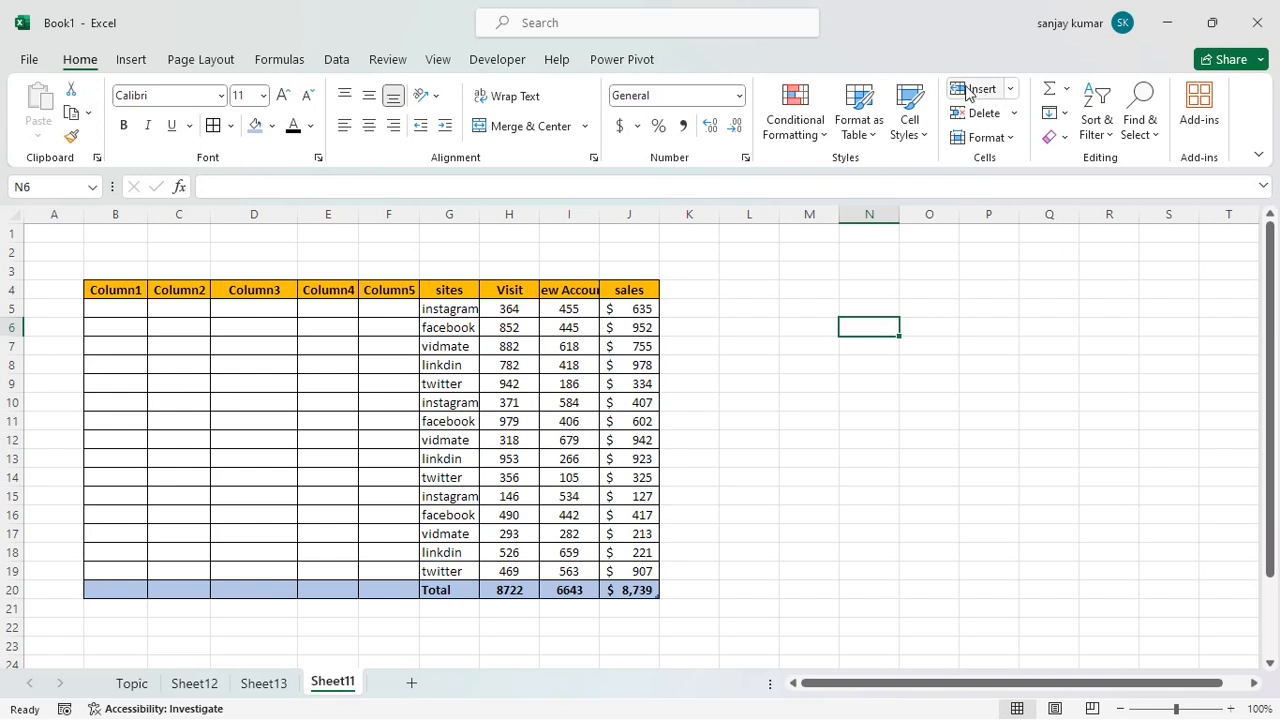
{"action": "left_click", "coordinate": [1008, 140]}
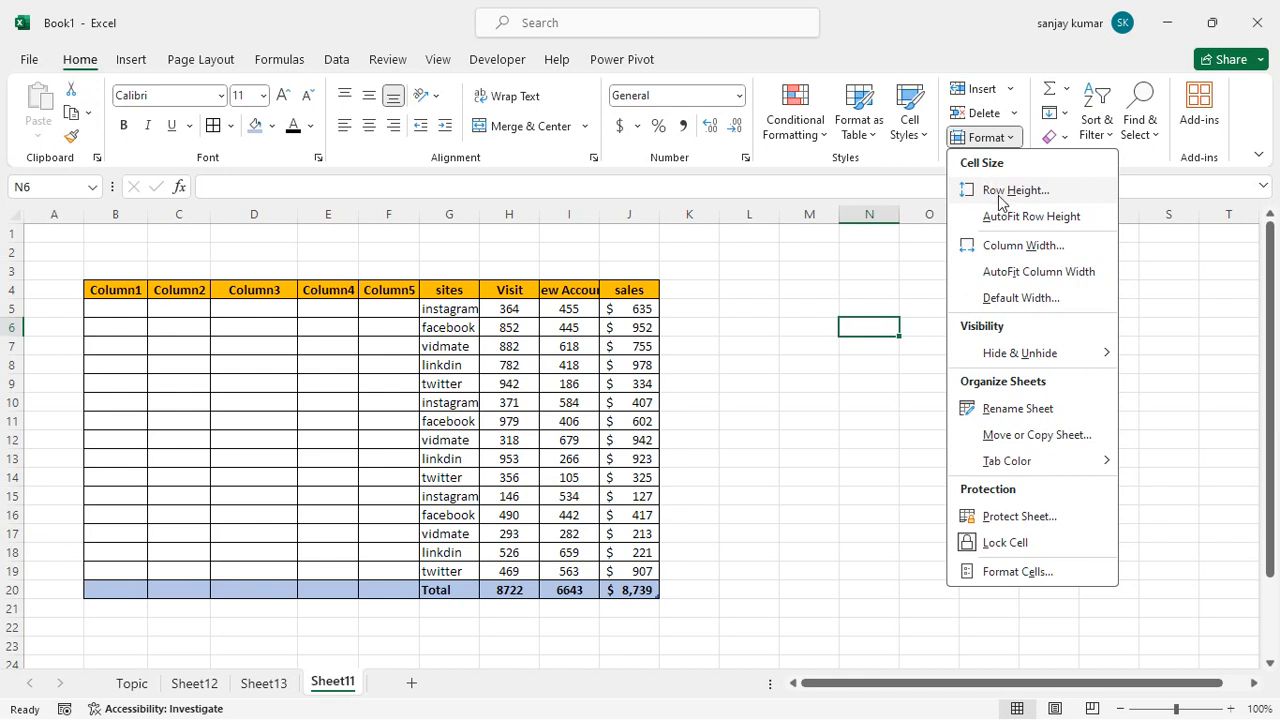
{"action": "left_click", "coordinate": [479, 439]}
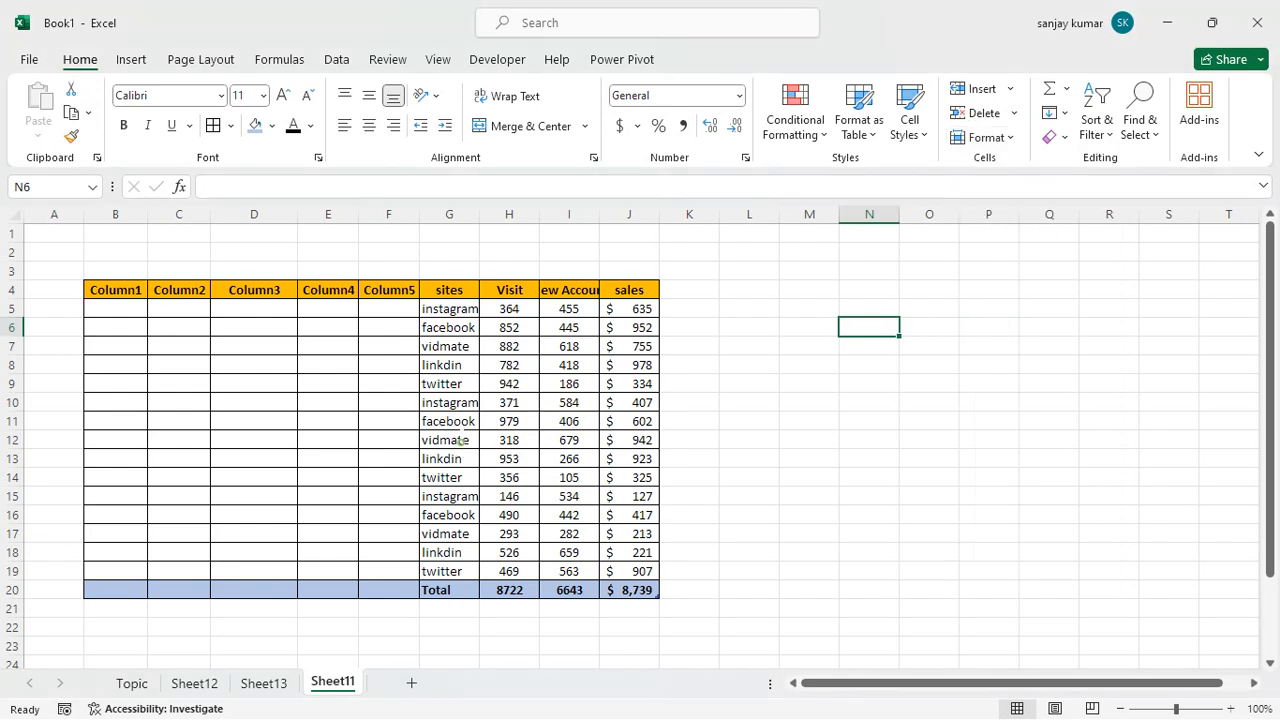
{"action": "left_click", "coordinate": [388, 308]}
{"action": "left_click", "coordinate": [445, 309]}
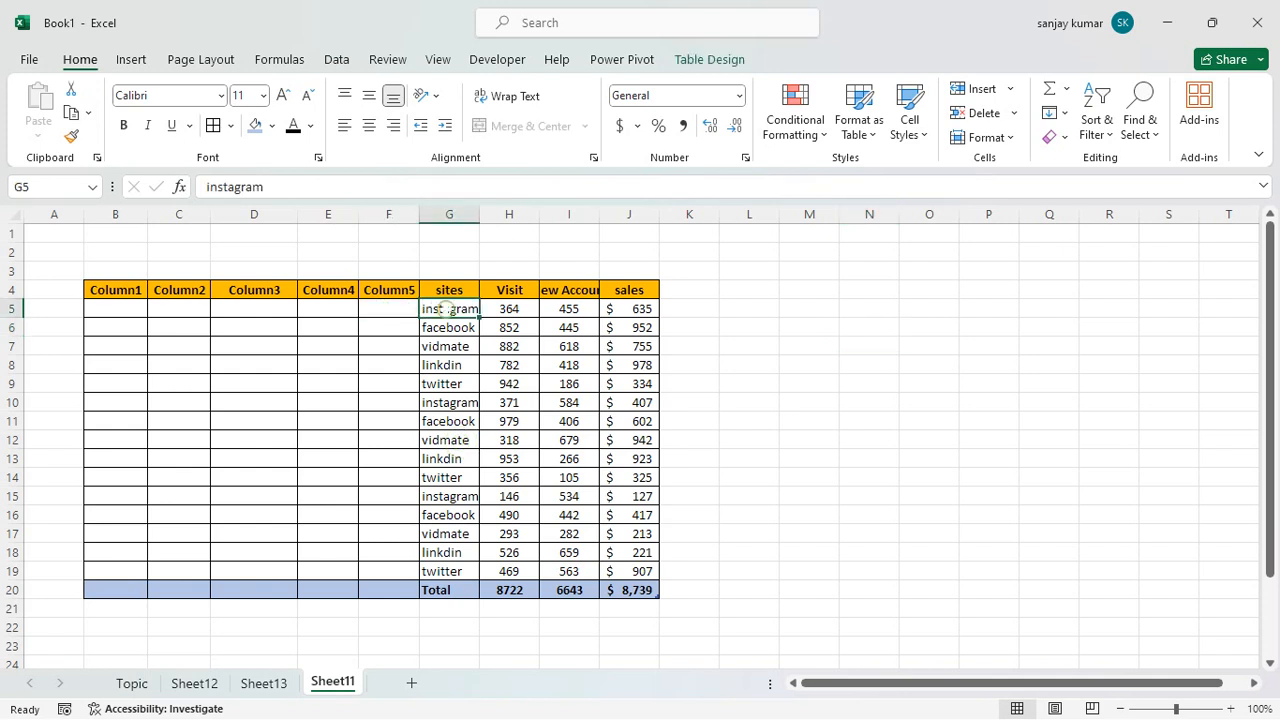
{"action": "left_click", "coordinate": [1004, 137]}
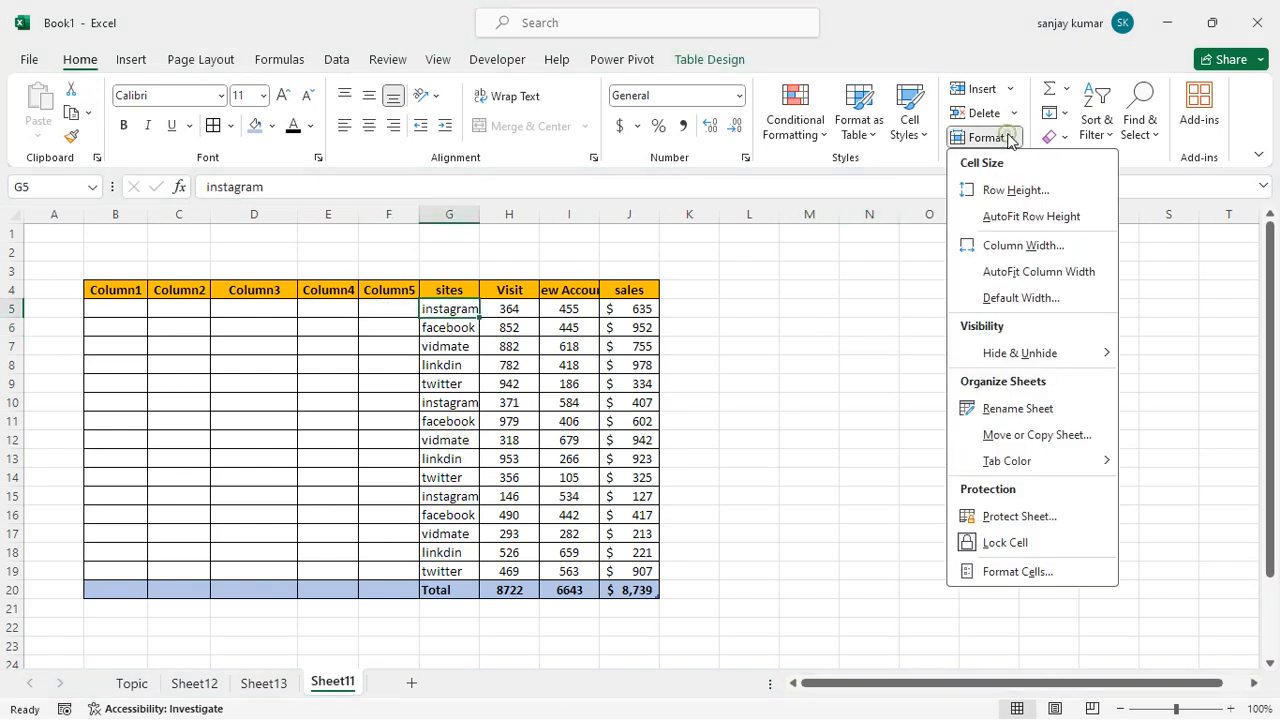
{"action": "left_click", "coordinate": [1016, 191]}
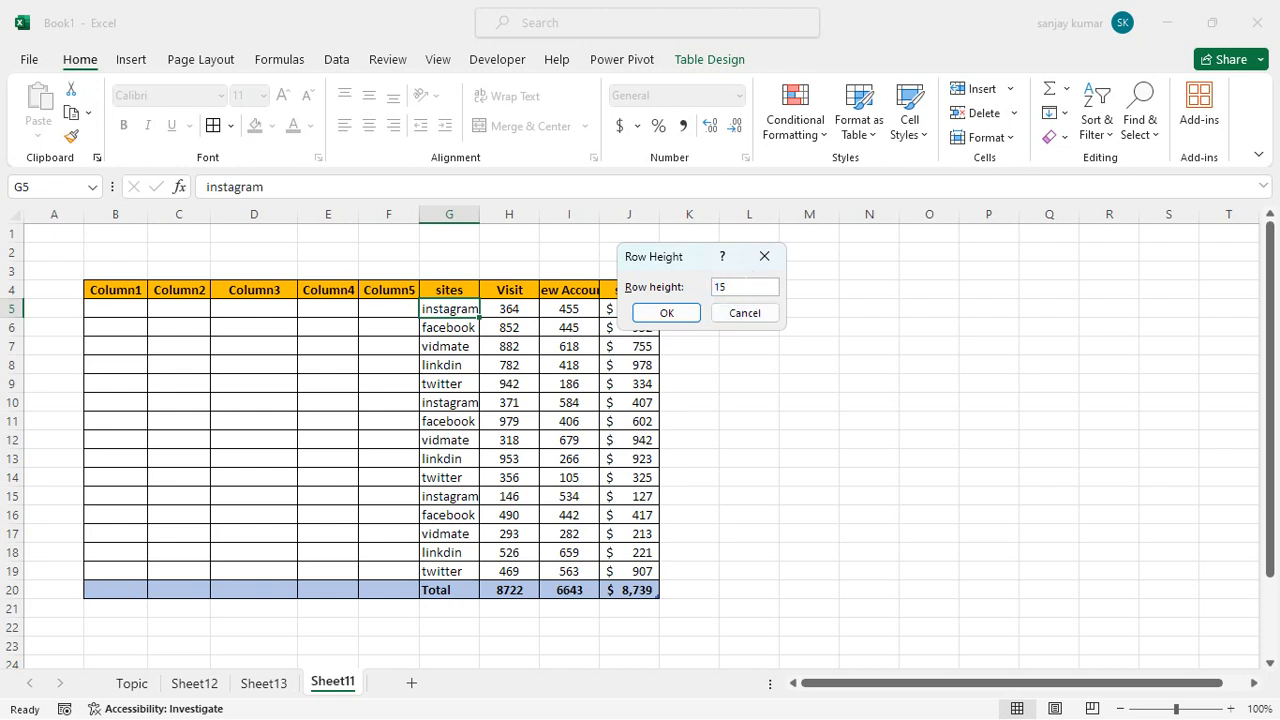
{"action": "type", "text": "20"}
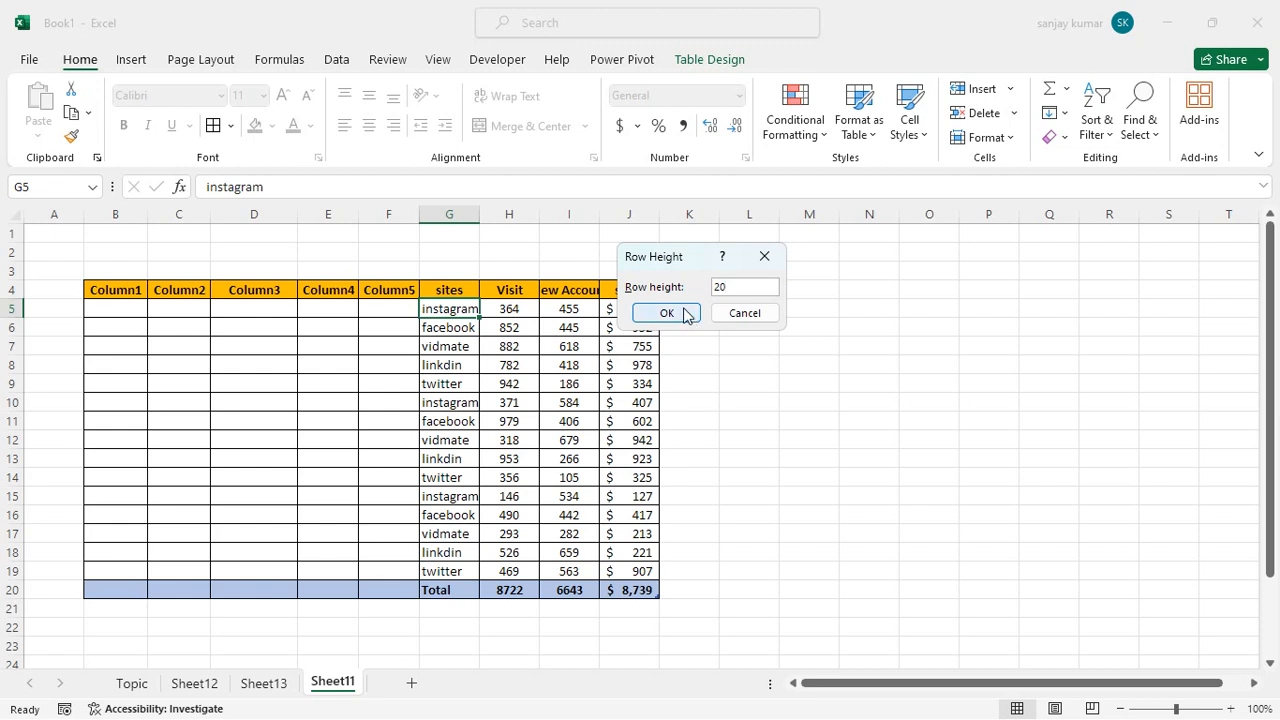
{"action": "left_click", "coordinate": [666, 313]}
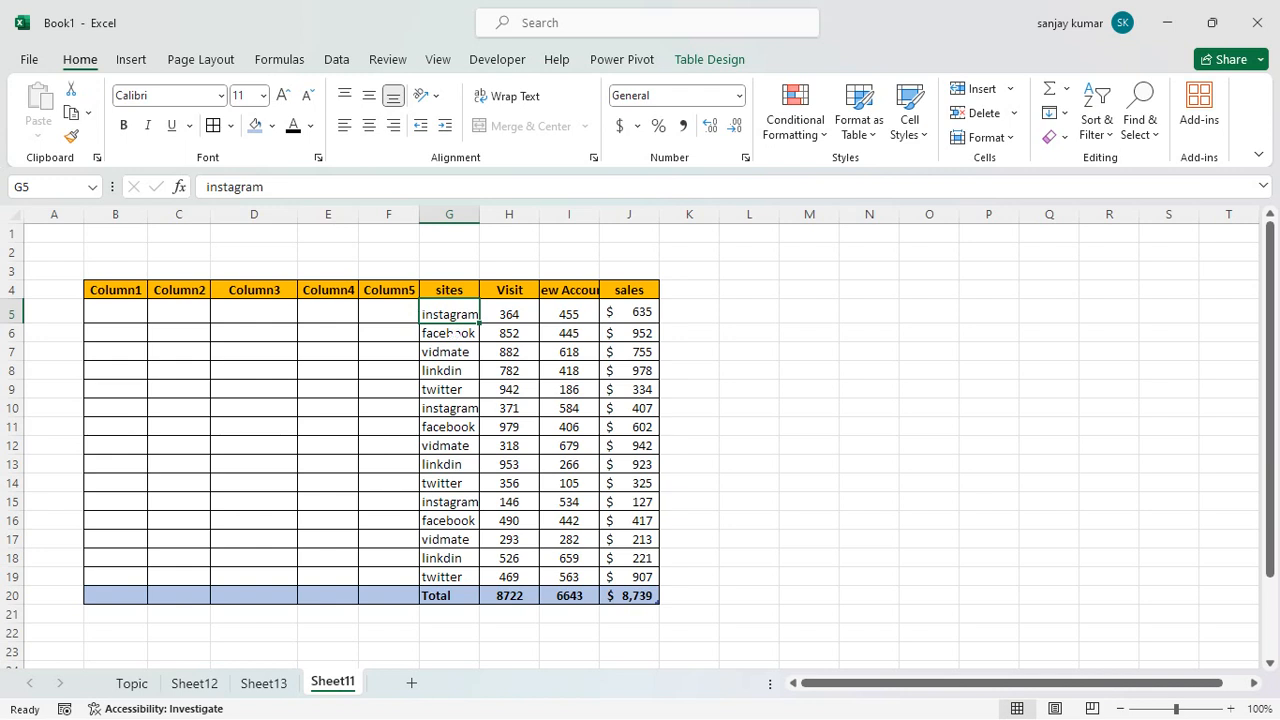
- Set the row height to 20 for the data and Total rows, using the selection G5:J20
{"action": "left_click", "coordinate": [455, 332]}
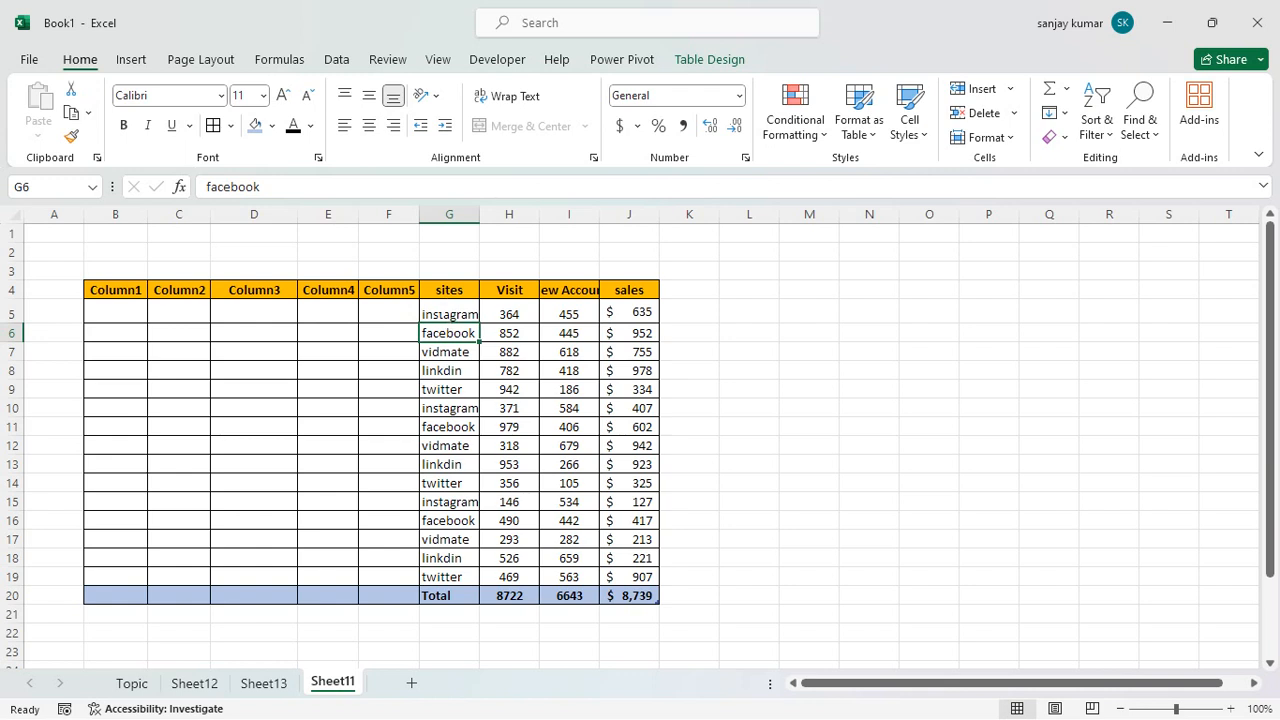
{"action": "left_click_drag", "start_coordinate": [440, 314], "coordinate": [630, 595]}
{"action": "left_click", "coordinate": [1004, 138]}
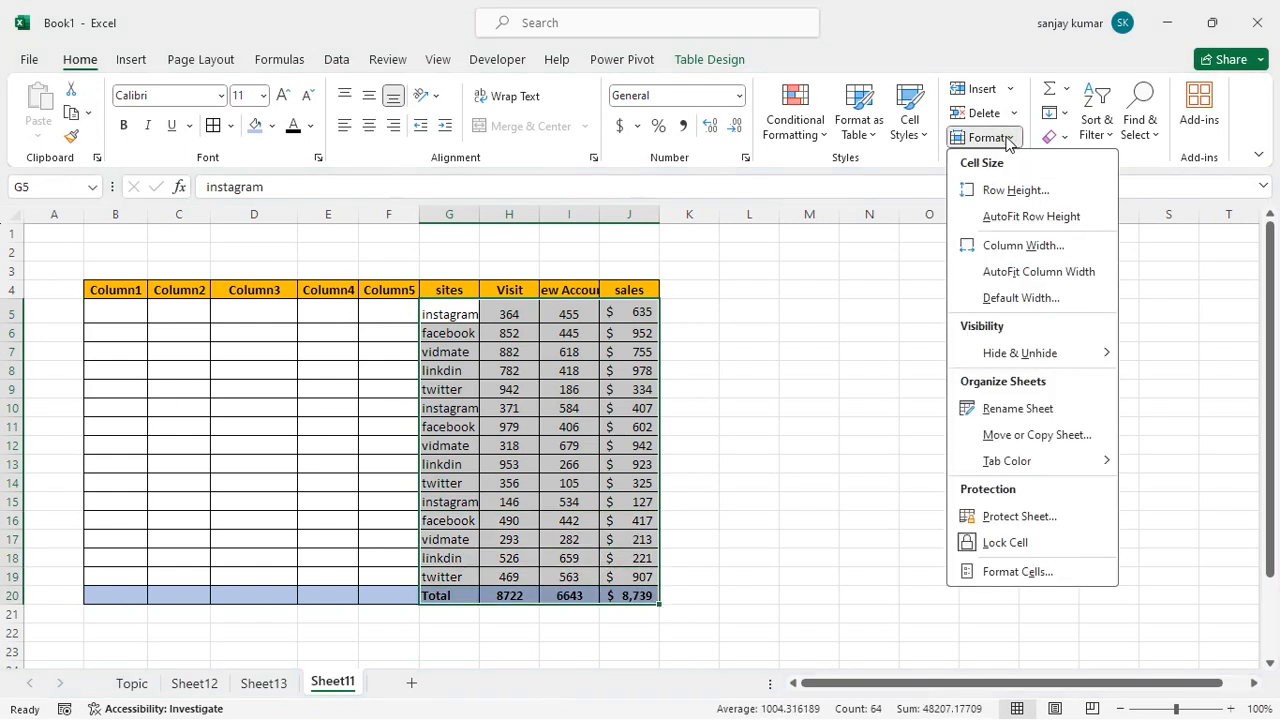
{"action": "left_click", "coordinate": [1013, 190]}
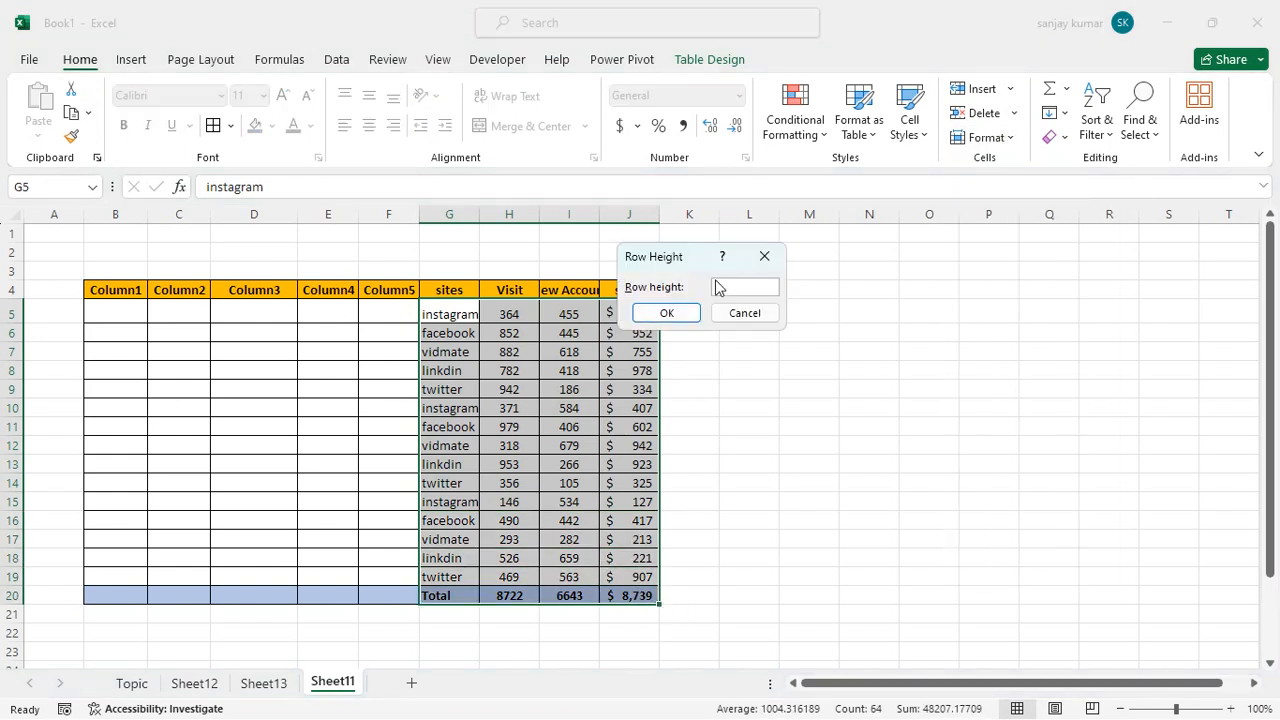
{"action": "type", "text": "20"}
{"action": "left_click", "coordinate": [666, 313]}
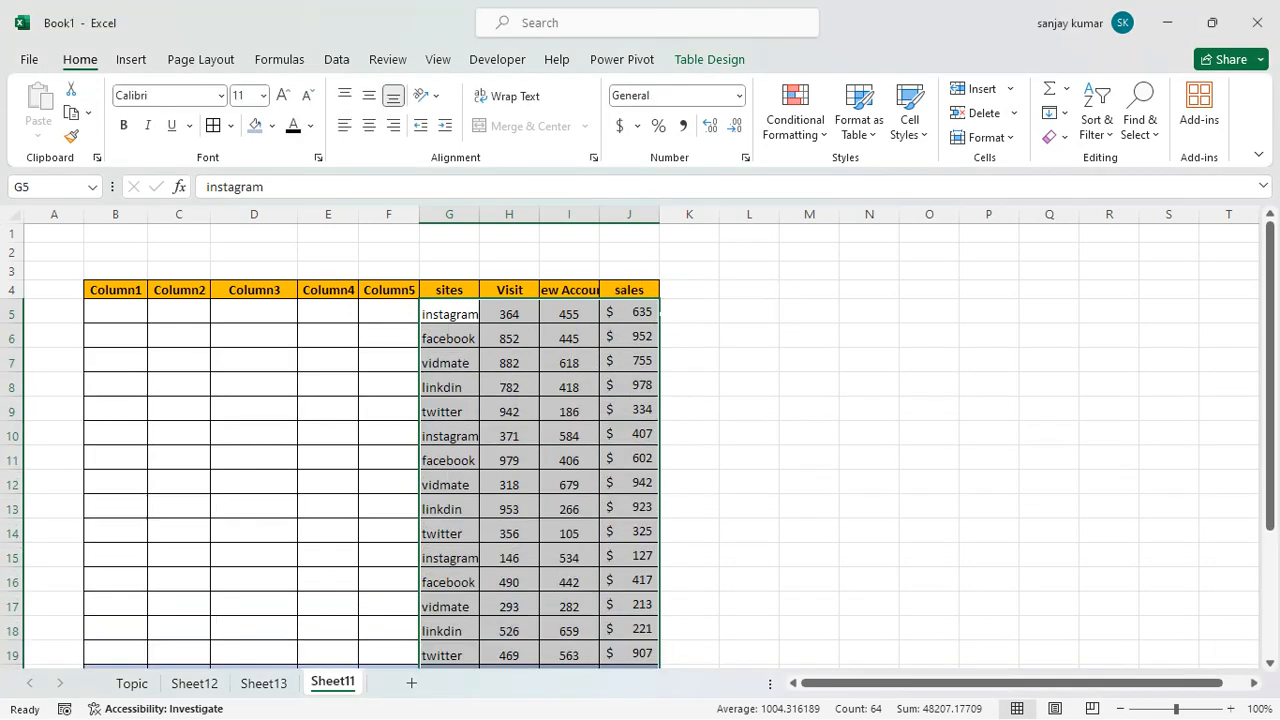
{"action": "scroll", "coordinate": [674, 580], "scroll_direction": "down", "scroll_amount": 2}
{"action": "scroll", "coordinate": [674, 580], "scroll_direction": "up", "scroll_amount": 2}
- Widen column G, the sites column, to about 11.29 by moving its header border
{"action": "left_click", "coordinate": [481, 218]}
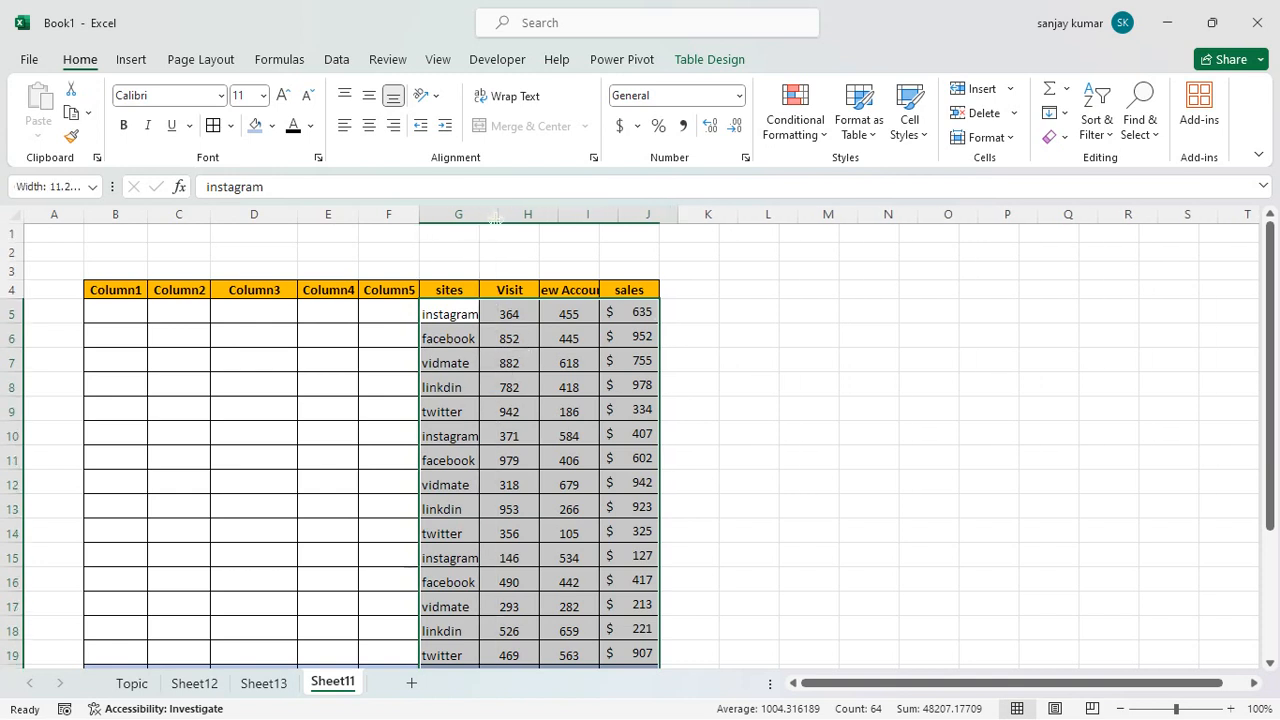
{"action": "double_click", "coordinate": [479, 216]}
{"action": "left_click", "coordinate": [575, 360]}
{"action": "scroll", "coordinate": [565, 355], "scroll_direction": "down", "scroll_amount": 1}
{"action": "scroll", "coordinate": [380, 440], "scroll_direction": "down", "scroll_amount": 2}
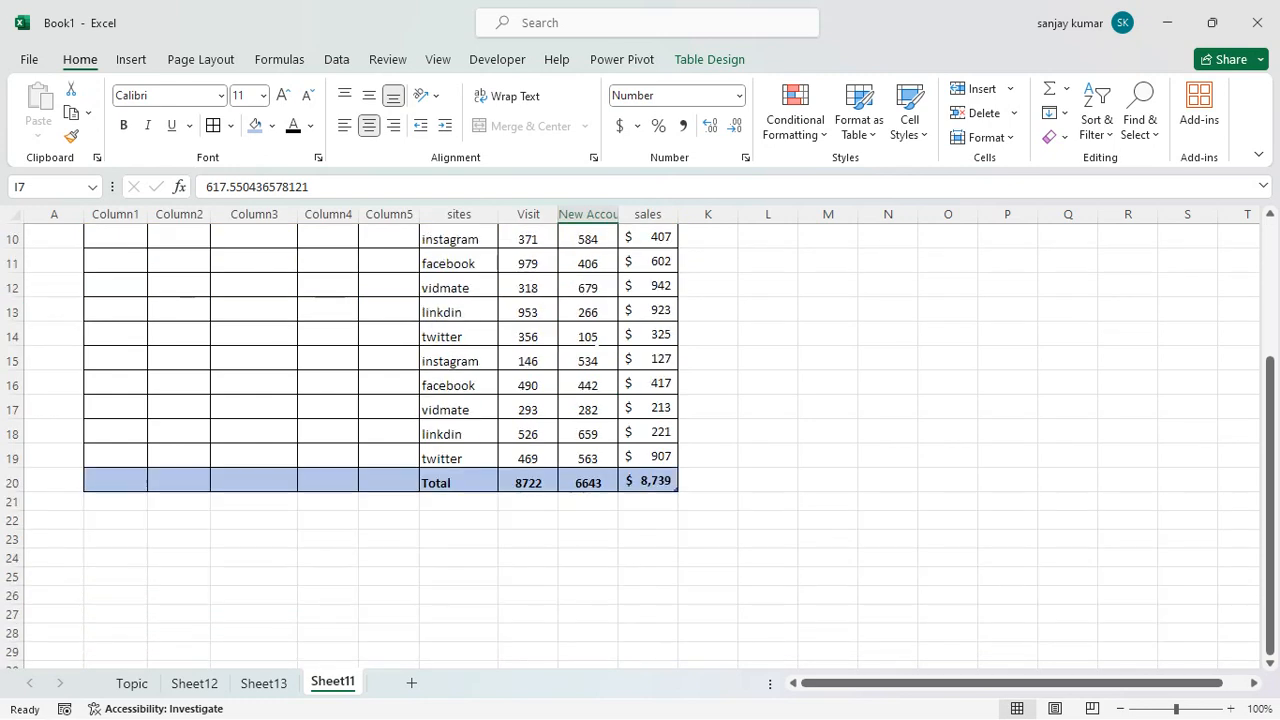
{"action": "scroll", "coordinate": [380, 440], "scroll_direction": "up", "scroll_amount": 3}
- Middle-align columns G to J vertically and center their contents horizontally
{"action": "left_click_drag", "start_coordinate": [458, 213], "coordinate": [633, 213]}
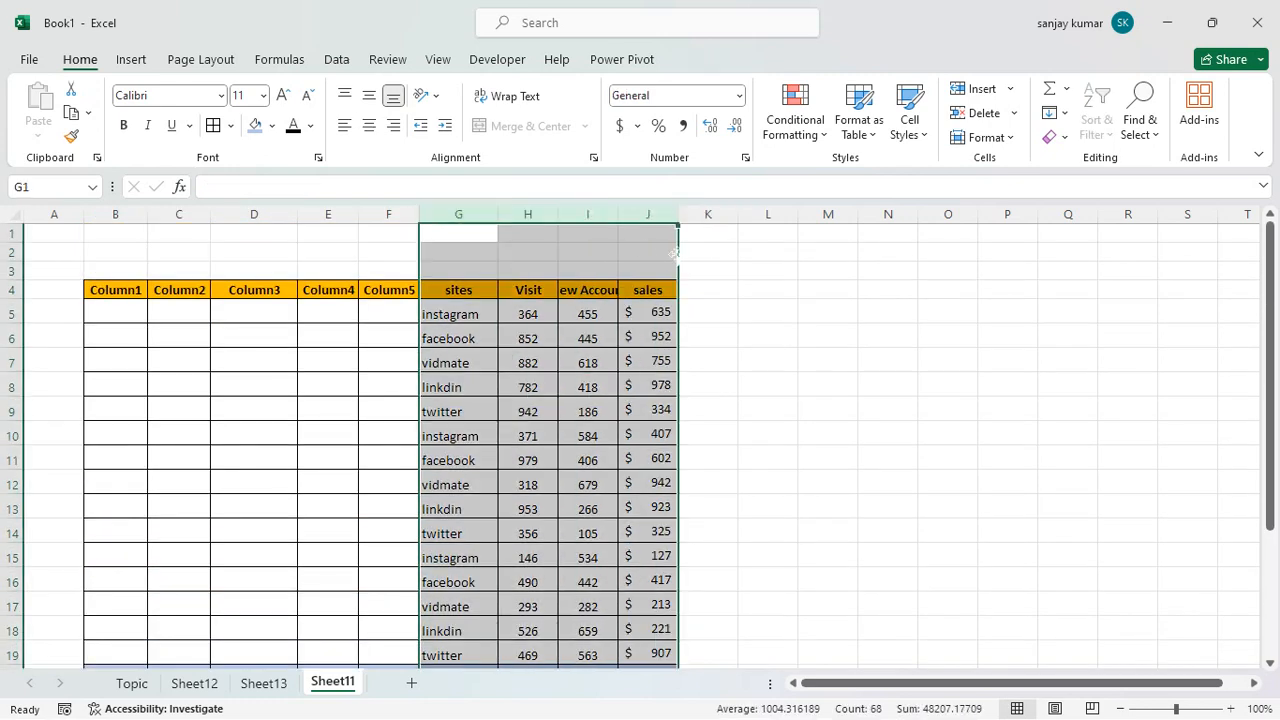
{"action": "left_click", "coordinate": [372, 98]}
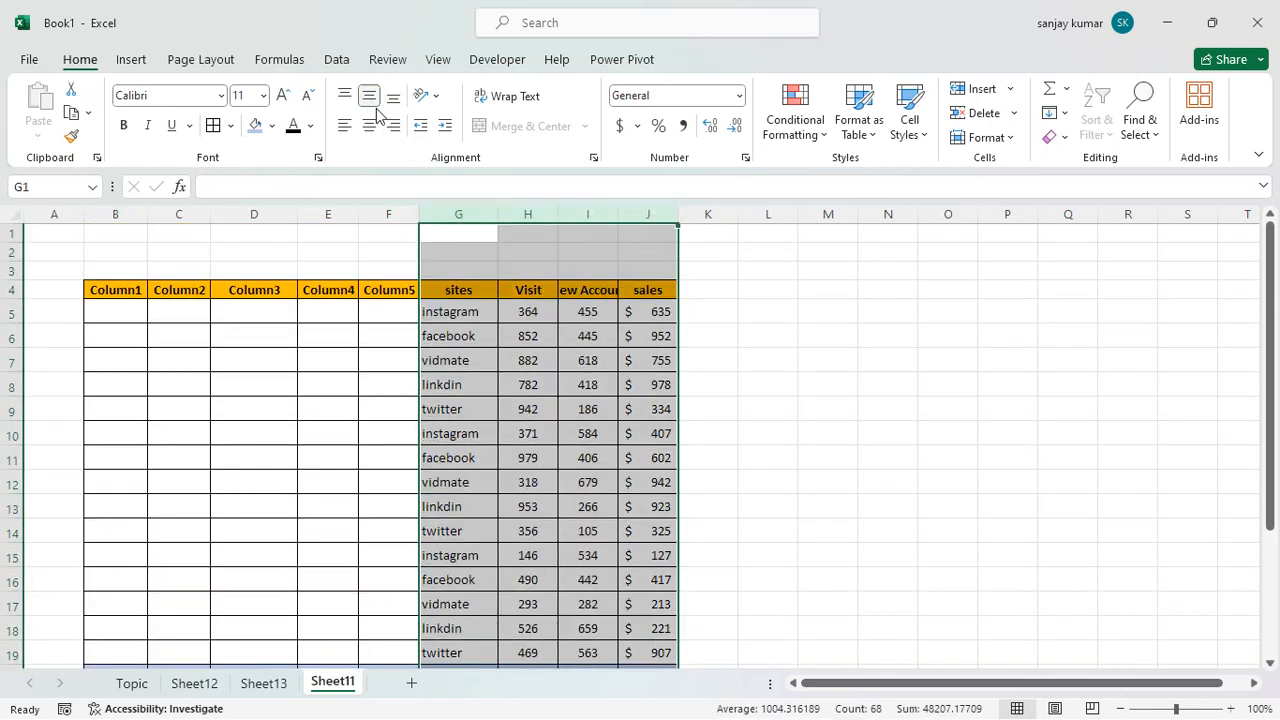
{"action": "left_click", "coordinate": [371, 125]}
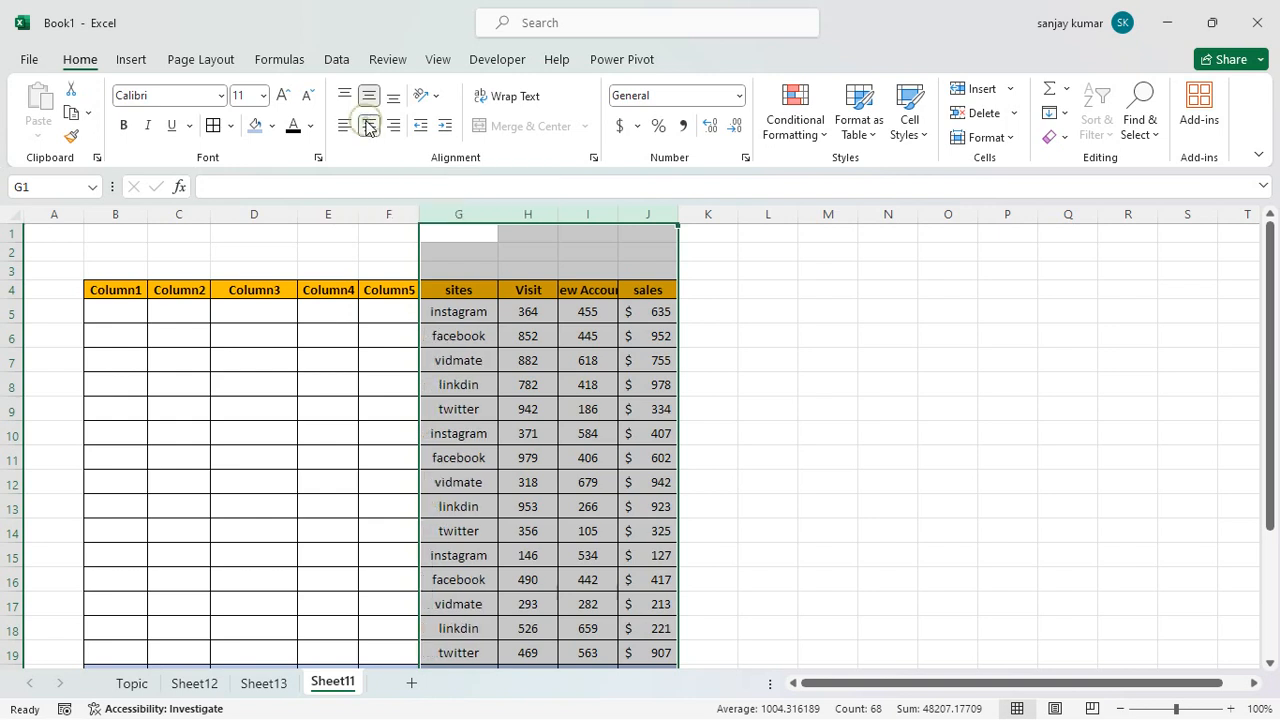
{"action": "left_click", "coordinate": [583, 282]}
{"action": "scroll", "coordinate": [579, 283], "scroll_direction": "down", "scroll_amount": 1}
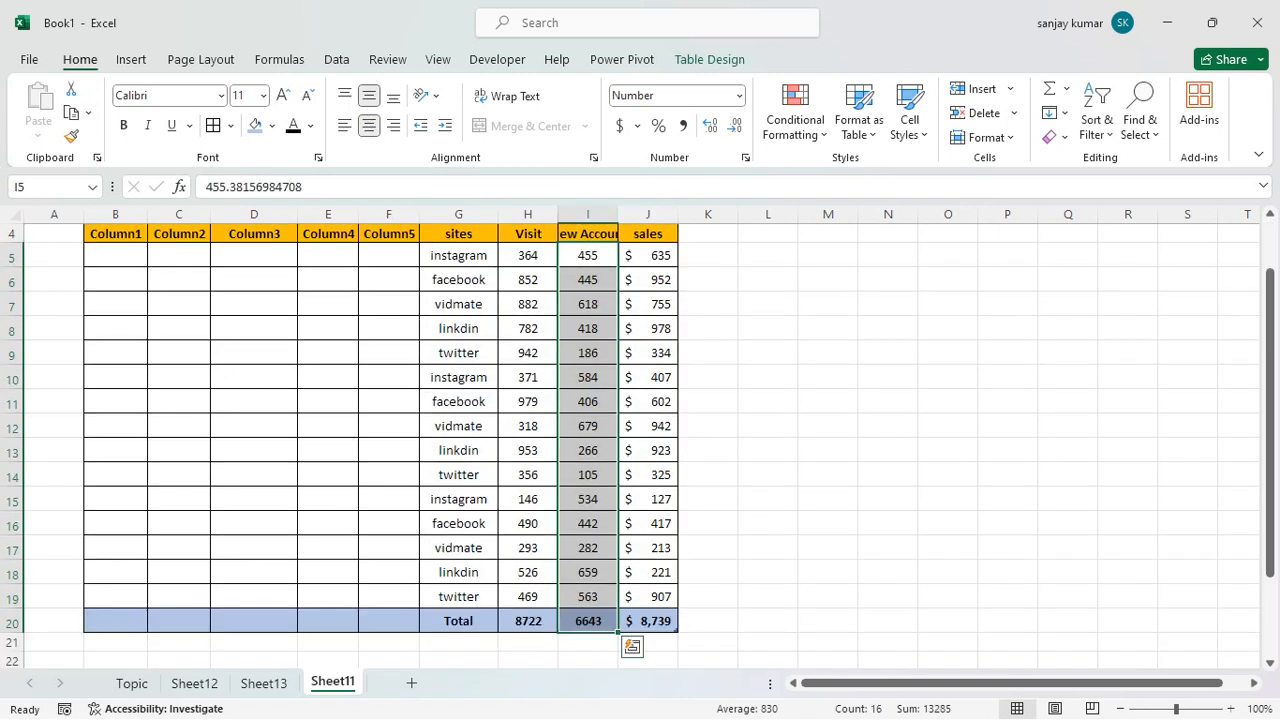
{"action": "left_click", "coordinate": [888, 377]}
{"action": "scroll", "coordinate": [800, 366], "scroll_direction": "up", "scroll_amount": 1}
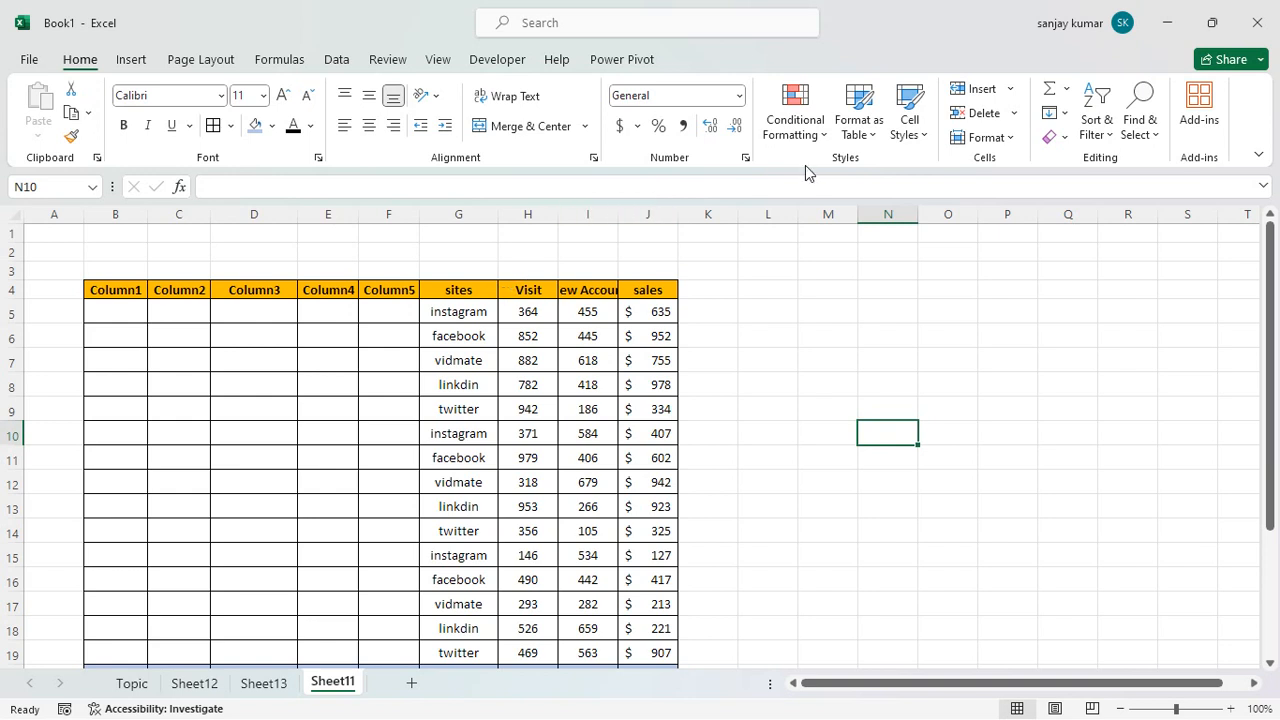
- AutoFit the row height of the table range G4:J20, from the header through the Total row
{"action": "left_click_drag", "start_coordinate": [453, 291], "coordinate": [650, 628]}
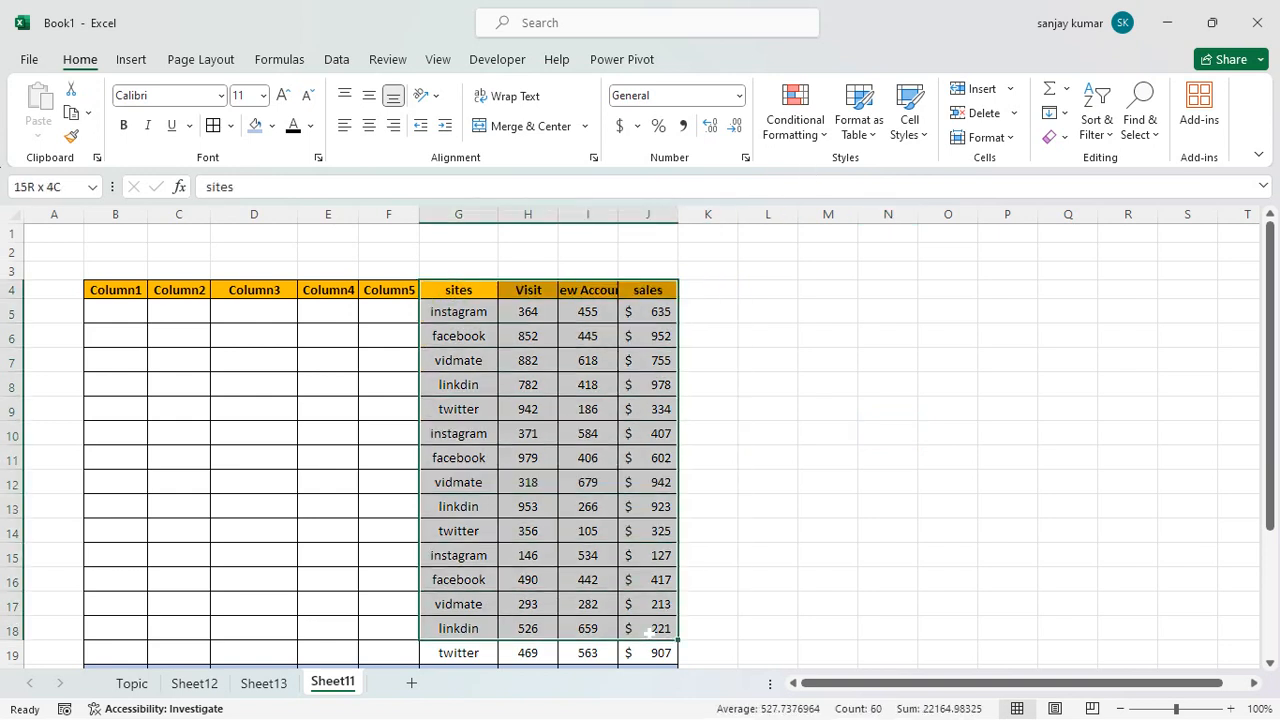
{"action": "left_click", "coordinate": [1012, 137]}
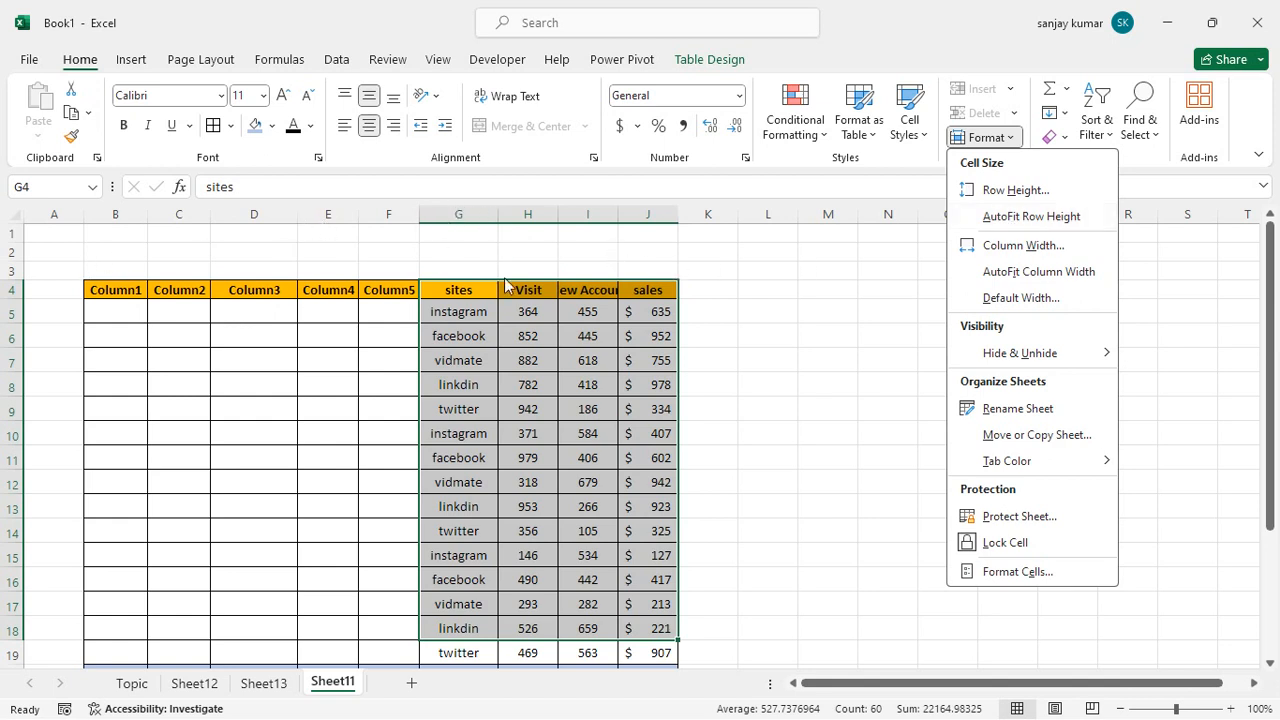
{"action": "left_click", "coordinate": [462, 332]}
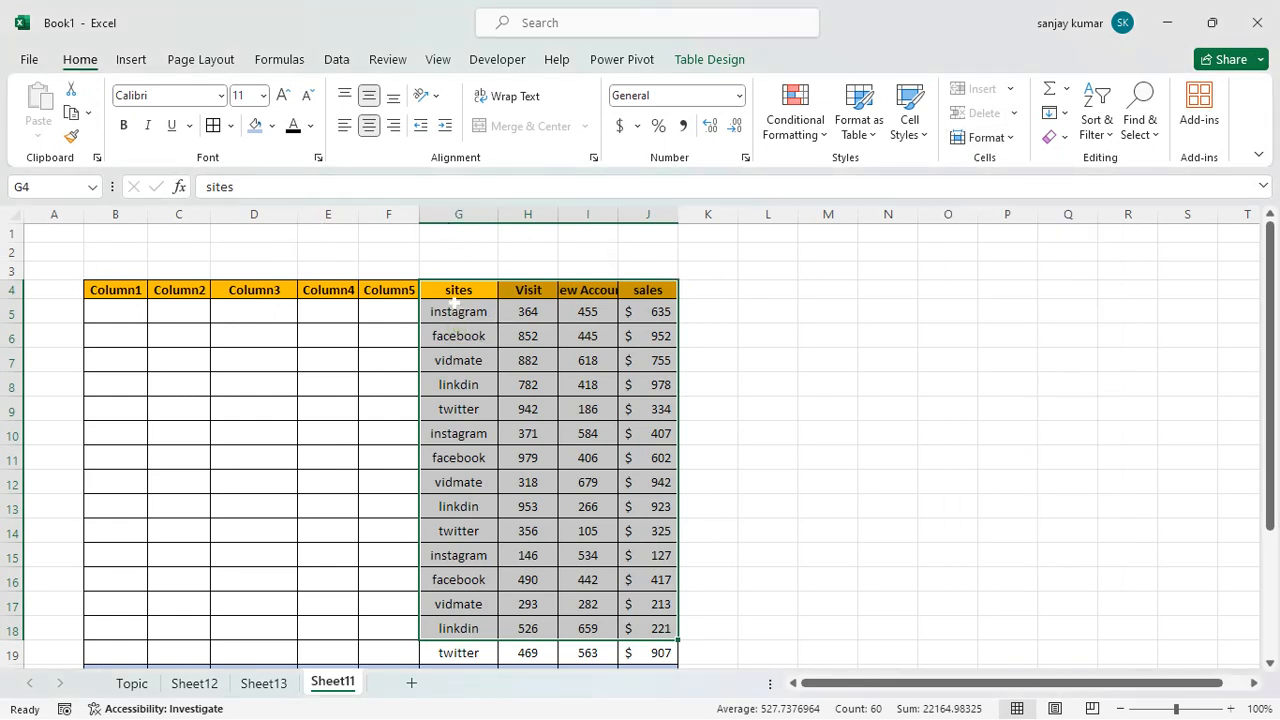
{"action": "left_click", "coordinate": [455, 292]}
{"action": "left_click_drag", "start_coordinate": [650, 289], "coordinate": [660, 621]}
{"action": "left_click", "coordinate": [1015, 139]}
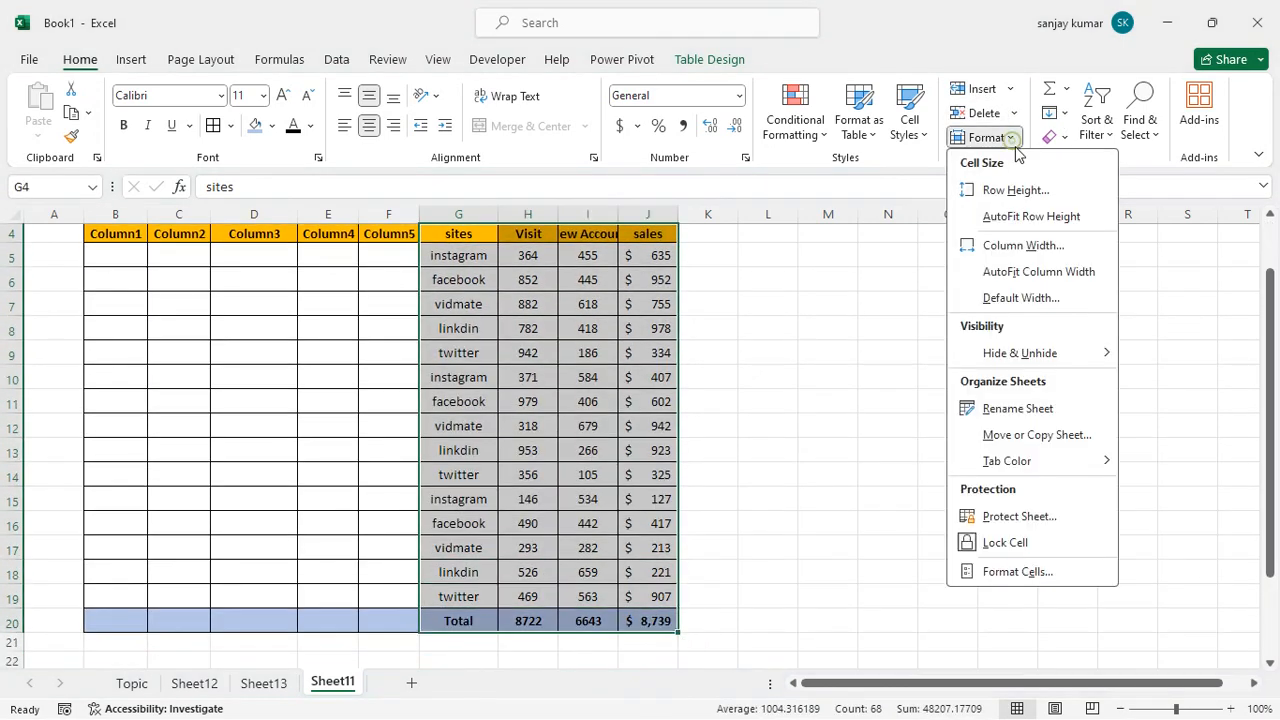
{"action": "left_click", "coordinate": [1031, 217]}
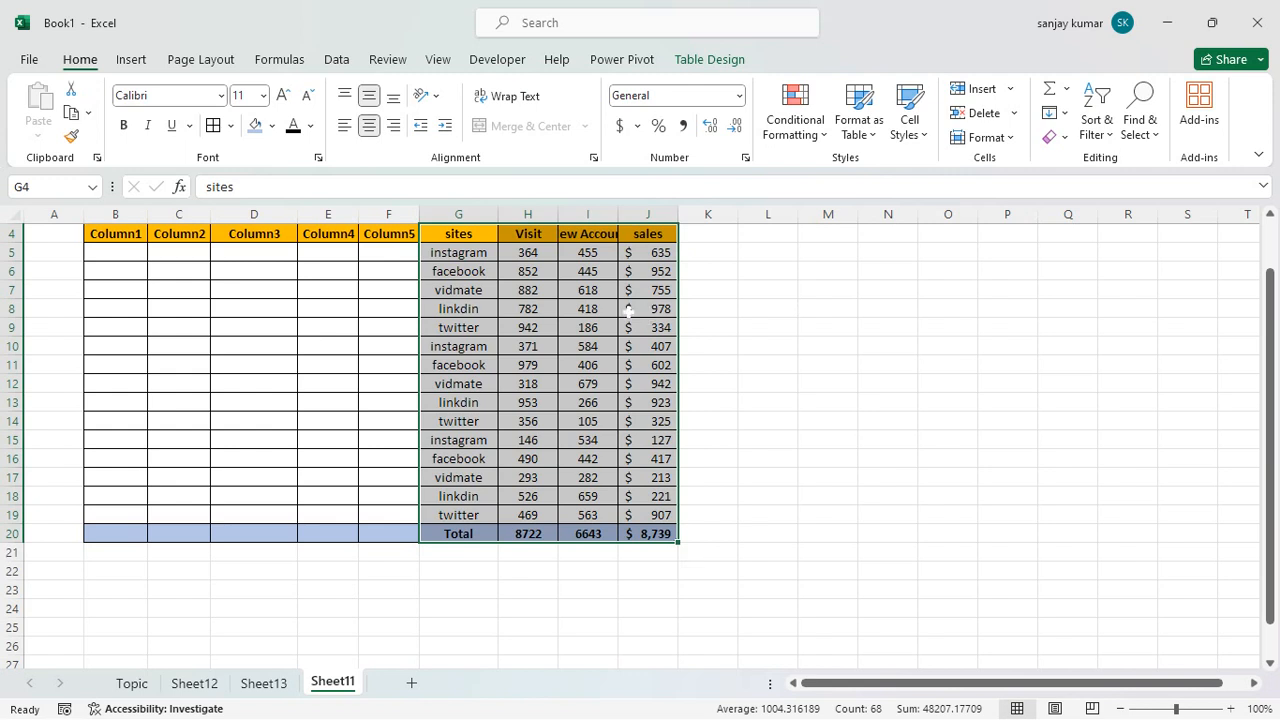
{"action": "scroll", "coordinate": [570, 322], "scroll_direction": "up", "scroll_amount": 1}
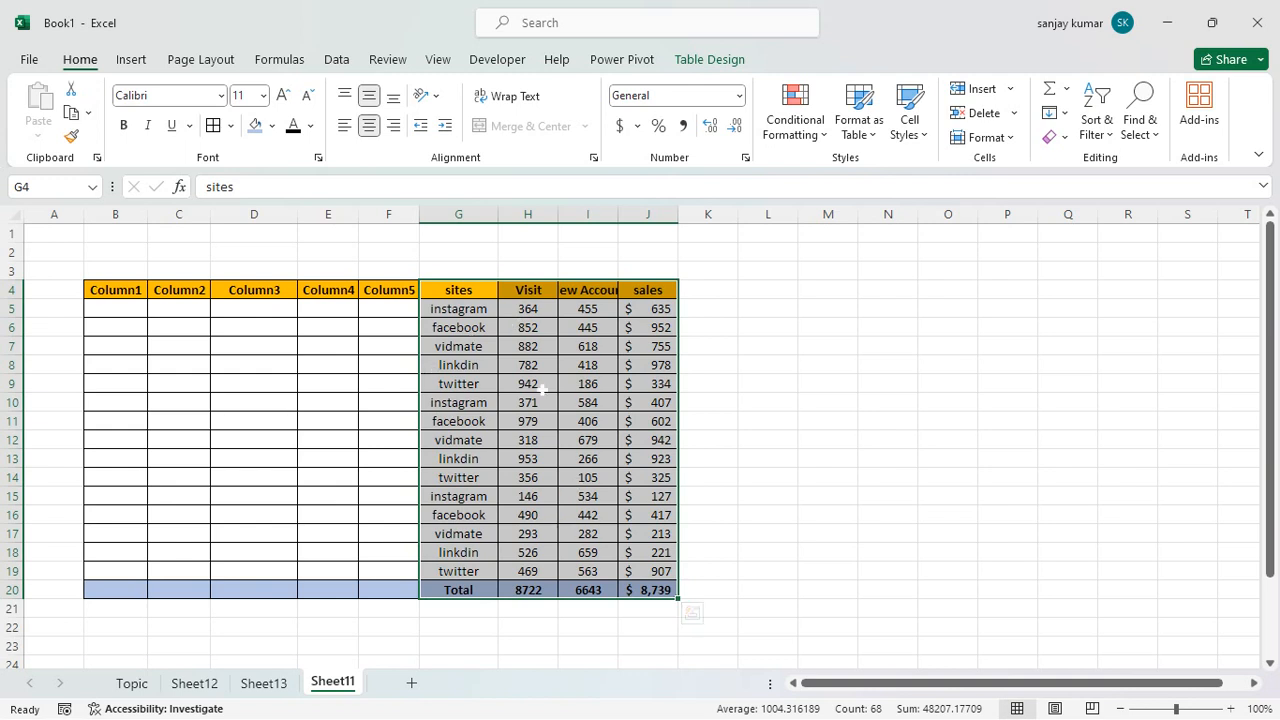
- Set the width of column G, the sites column, to 15 with the Column Width command
{"action": "left_click", "coordinate": [1010, 142]}
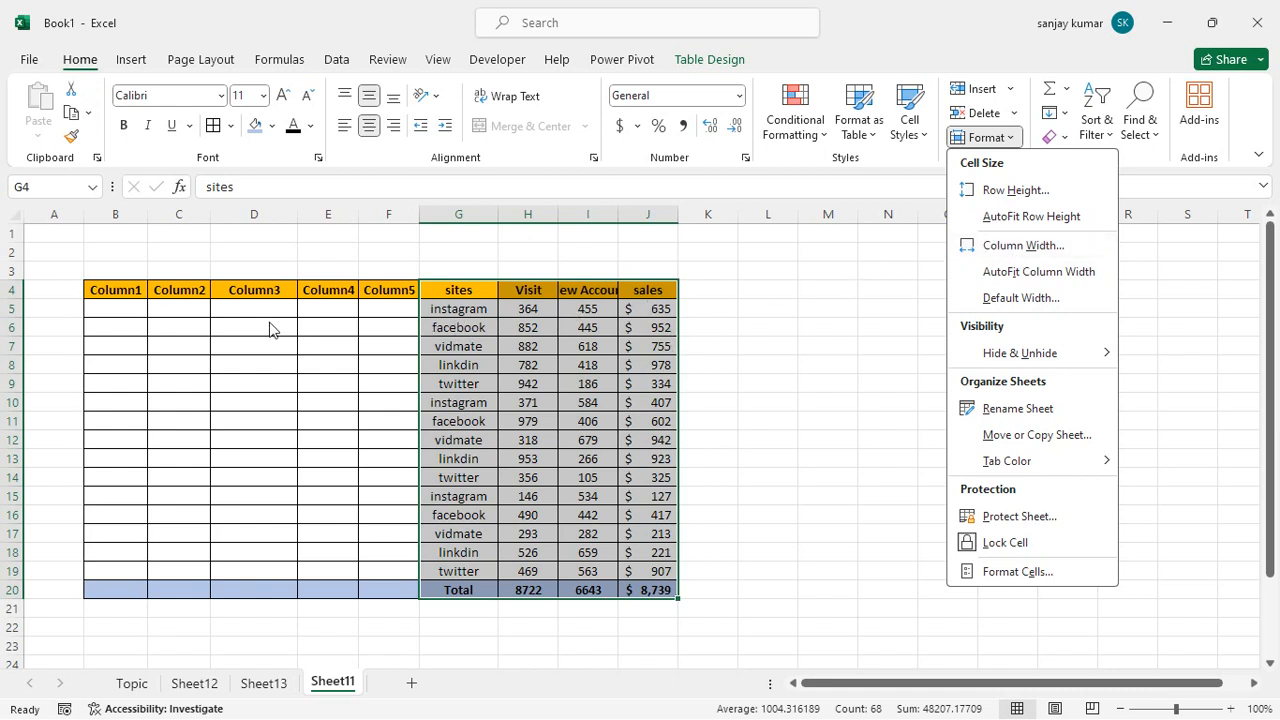
{"action": "left_click", "coordinate": [456, 328]}
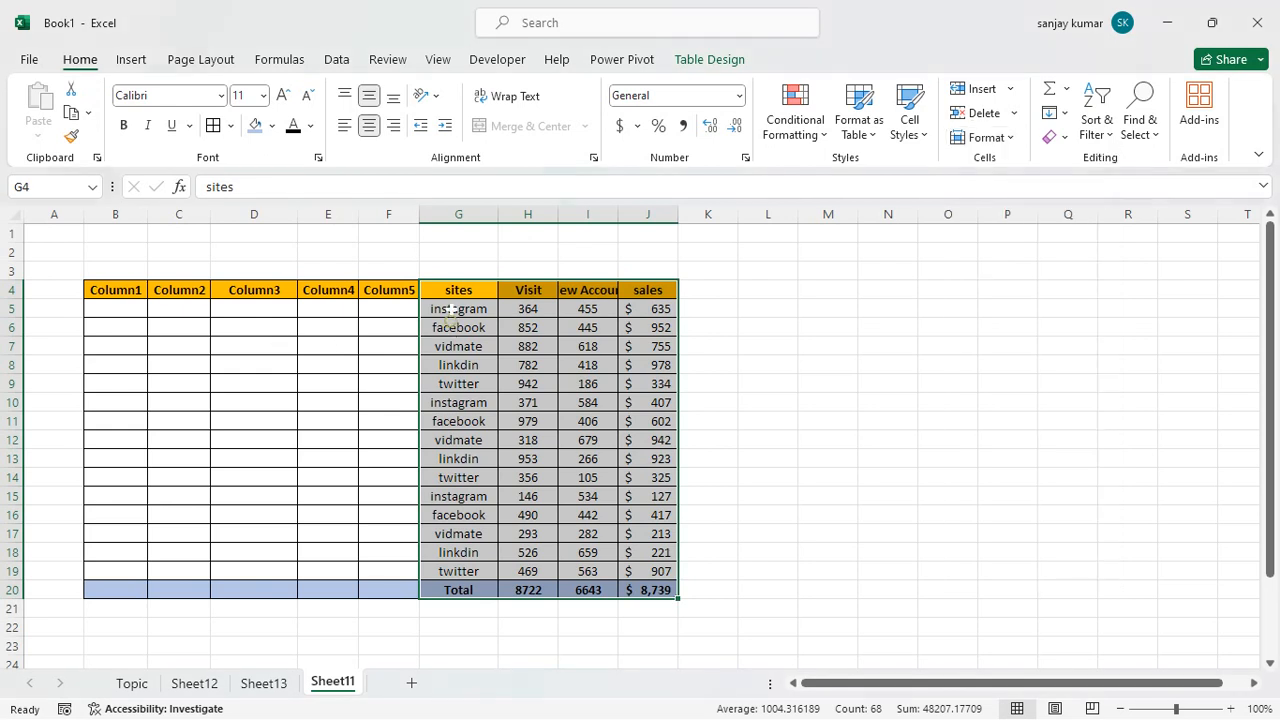
{"action": "left_click", "coordinate": [459, 213]}
{"action": "left_click", "coordinate": [1010, 138]}
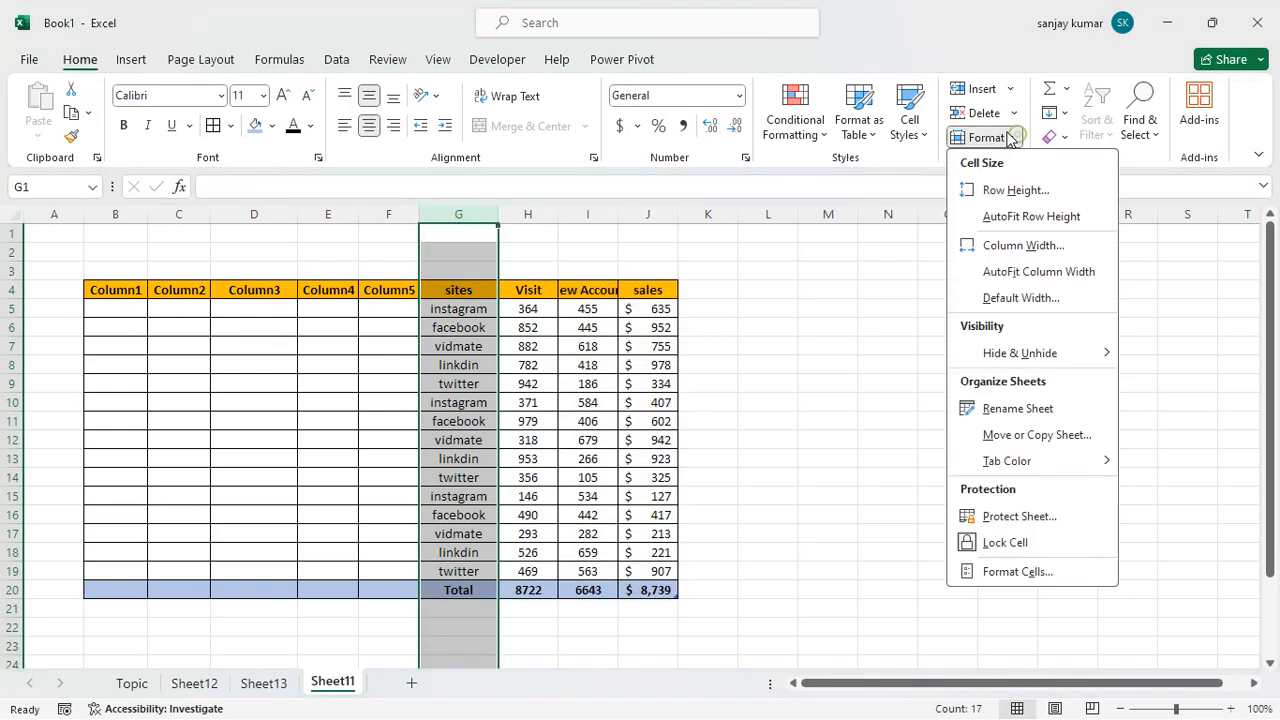
{"action": "left_click", "coordinate": [1024, 250]}
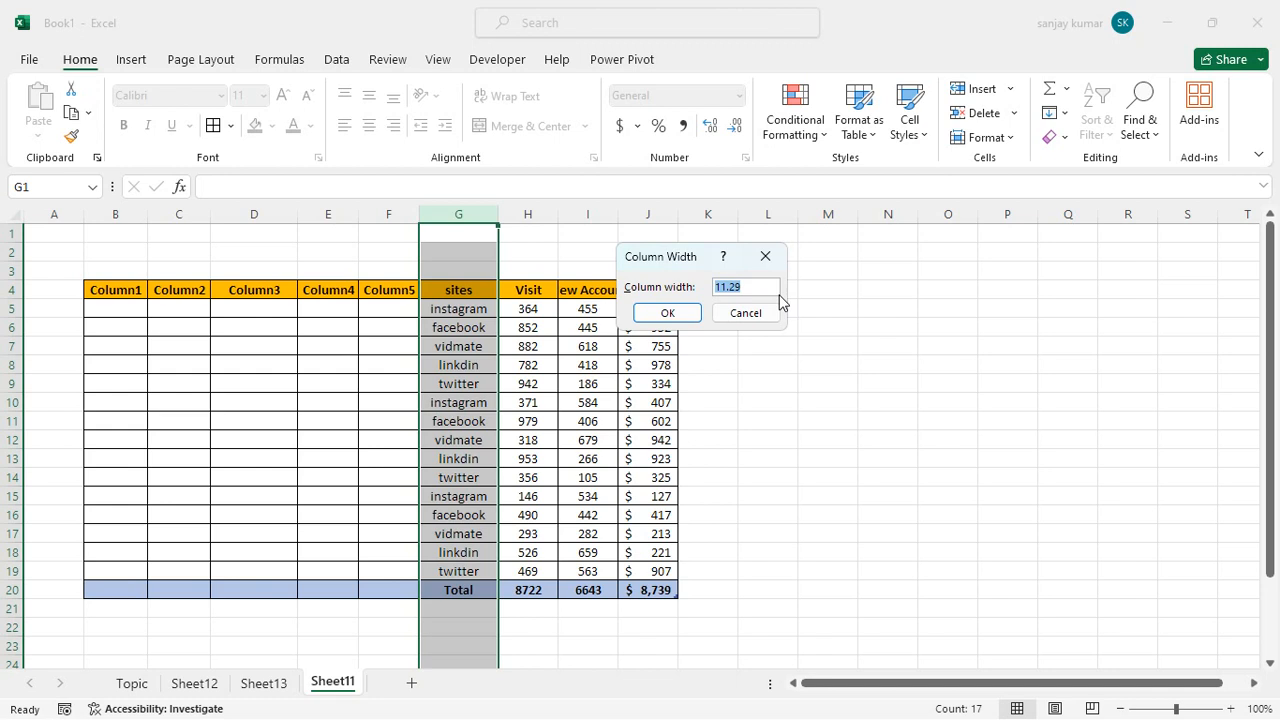
{"action": "type", "text": "15"}
{"action": "key", "text": "Return"}
{"action": "left_click", "coordinate": [785, 292]}
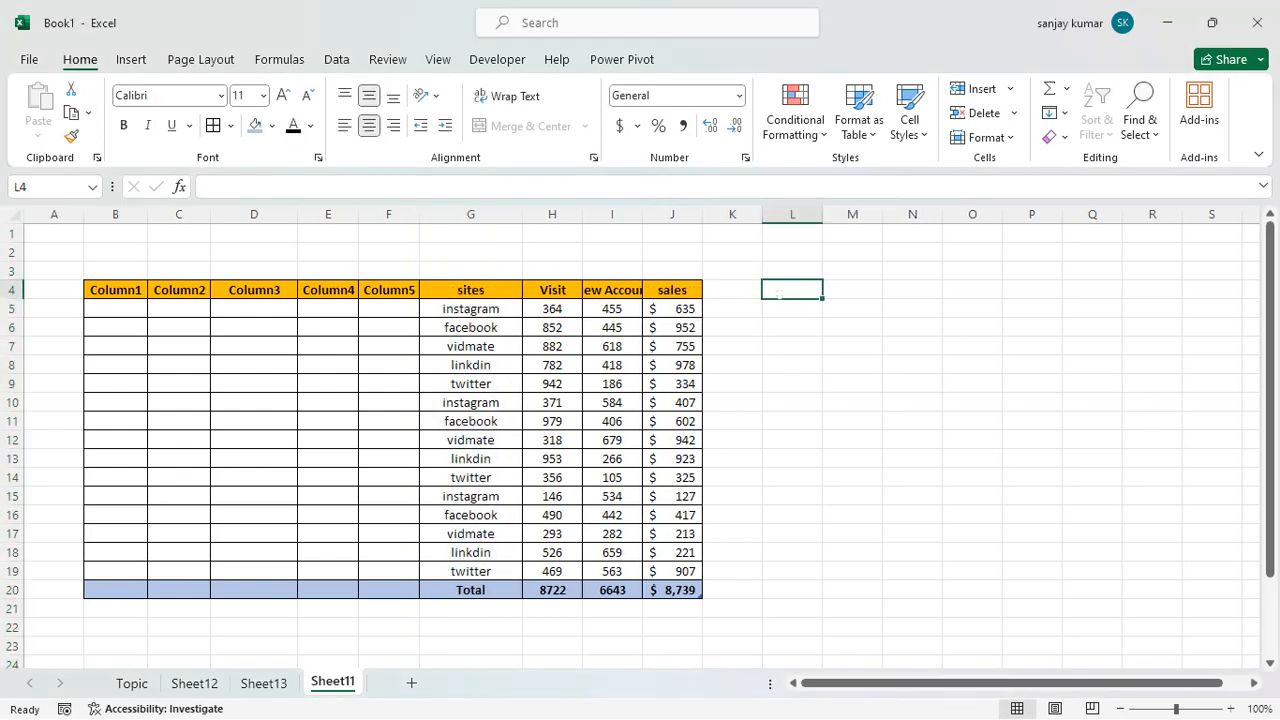
- Widen columns G to J together to one equal width that fits the full New Account header
{"action": "left_click", "coordinate": [468, 291]}
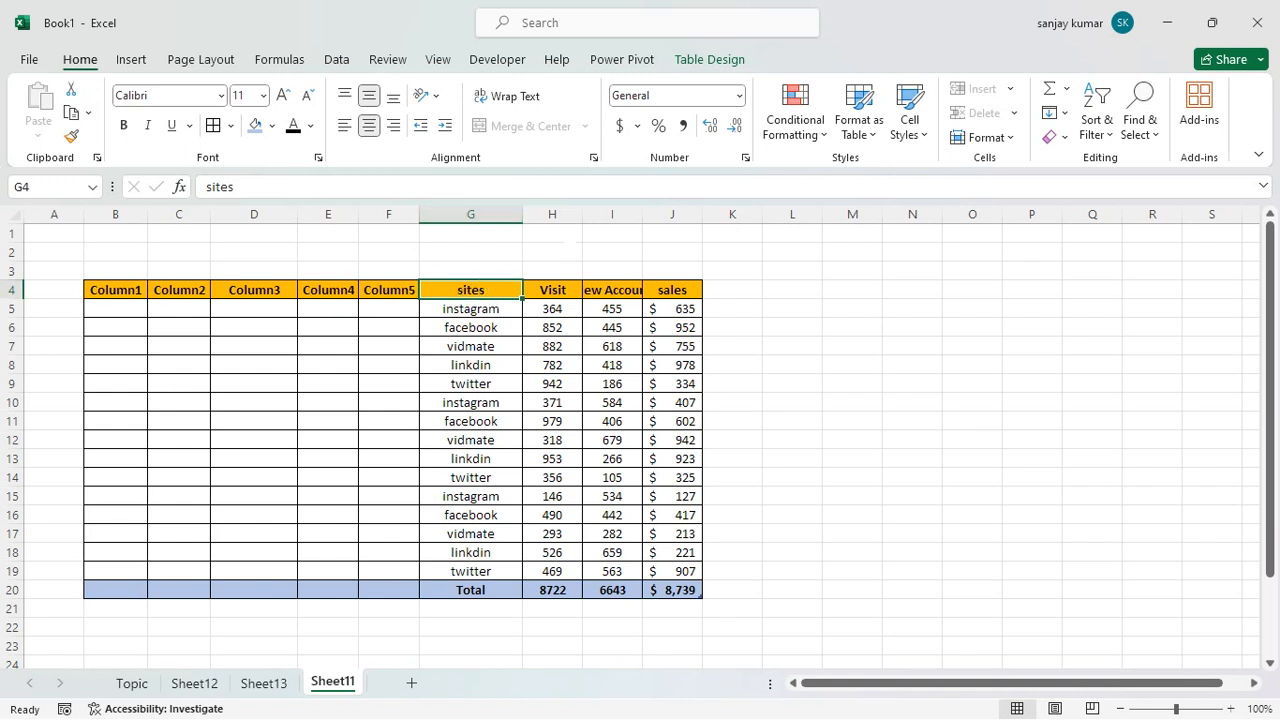
{"action": "left_click", "coordinate": [471, 214]}
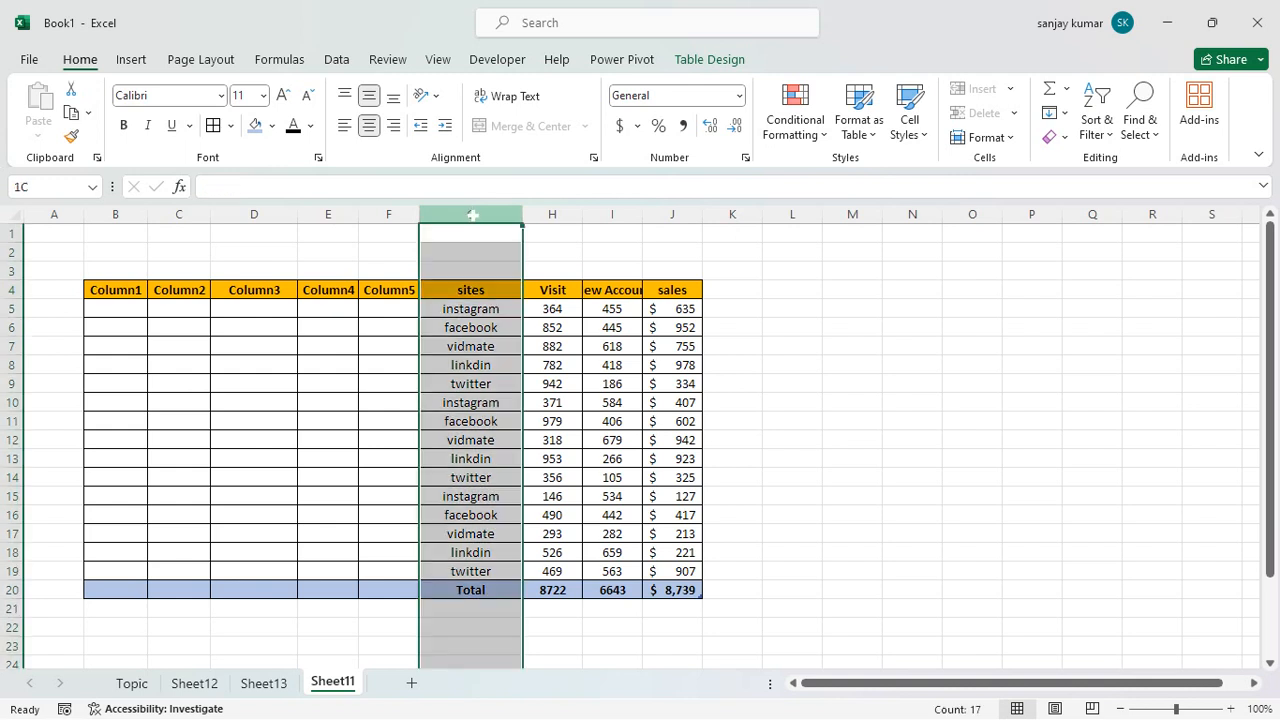
{"action": "left_click", "coordinate": [672, 271]}
{"action": "left_click_drag", "start_coordinate": [457, 214], "coordinate": [644, 243]}
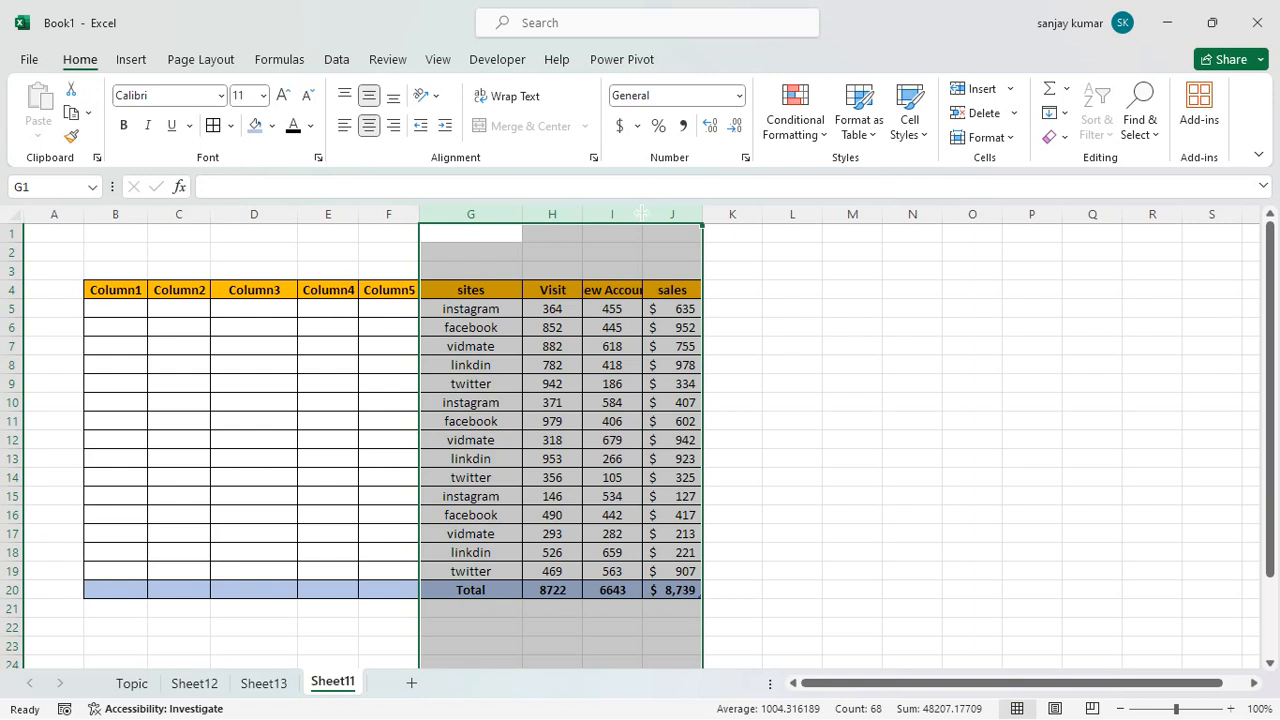
{"action": "left_click_drag", "start_coordinate": [642, 214], "coordinate": [681, 215]}
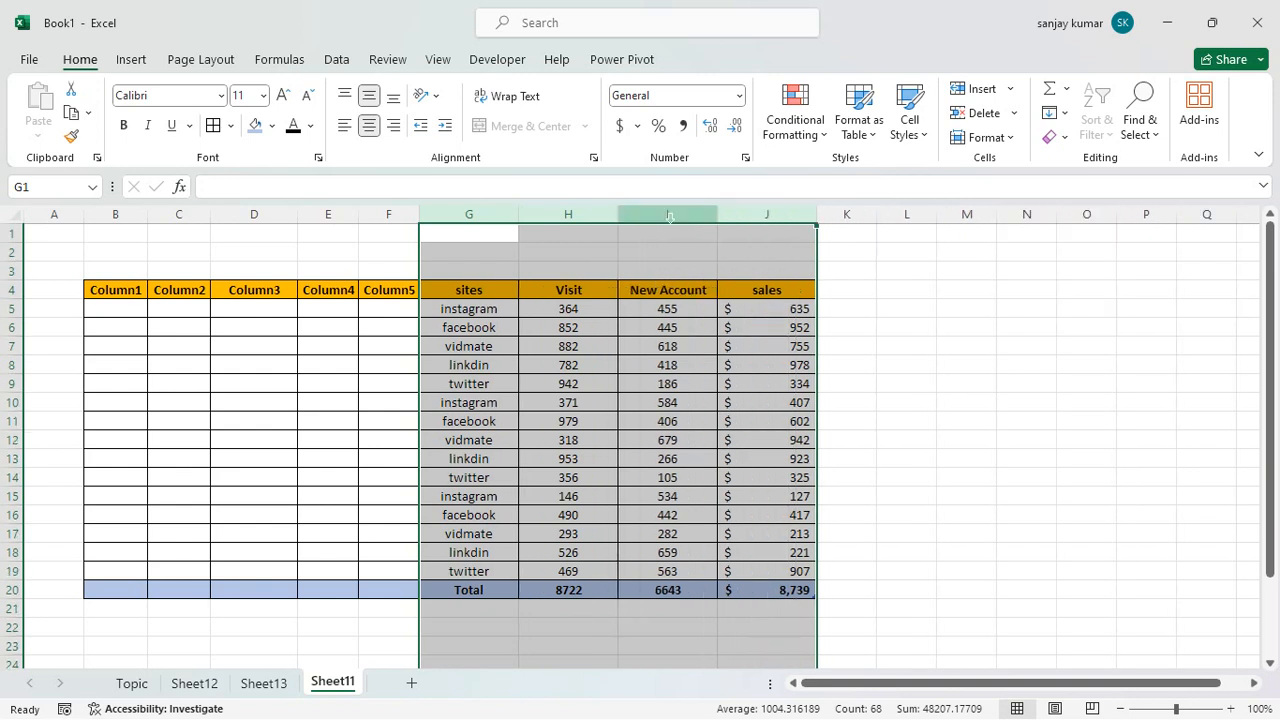
{"action": "left_click", "coordinate": [697, 366]}
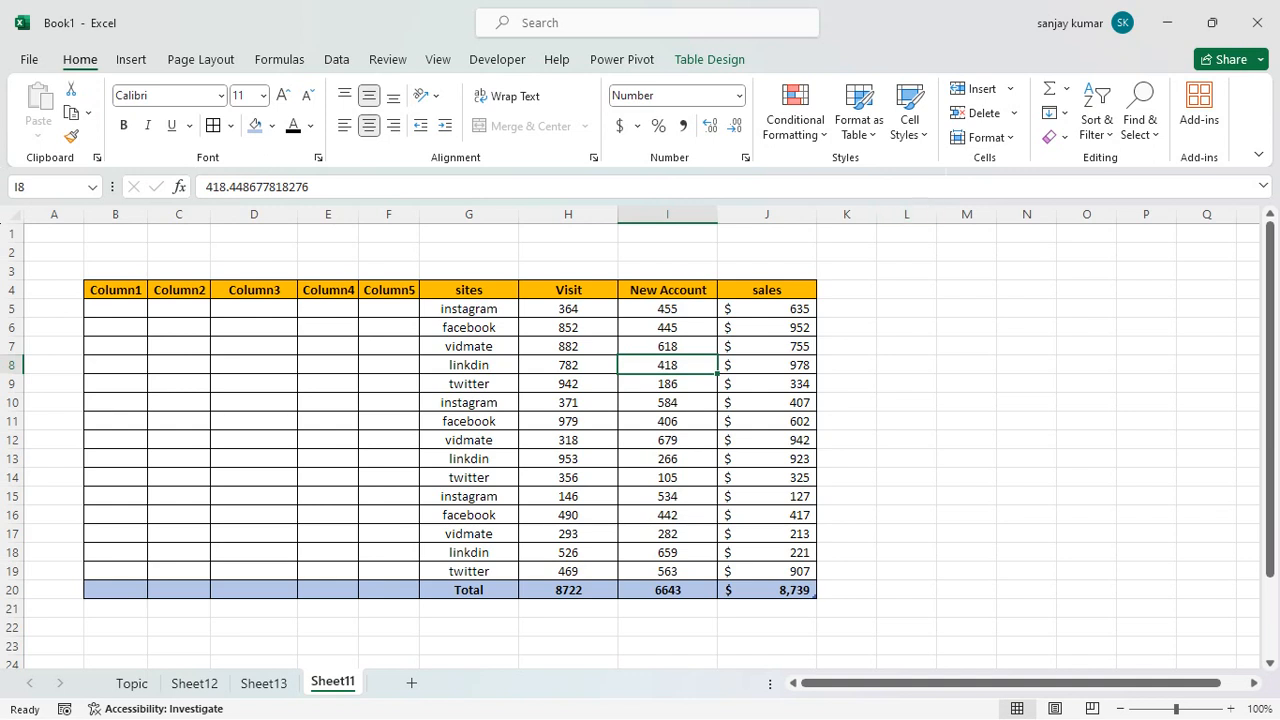
- AutoFit the column width of columns G to J, from sites through sales
{"action": "left_click", "coordinate": [986, 137]}
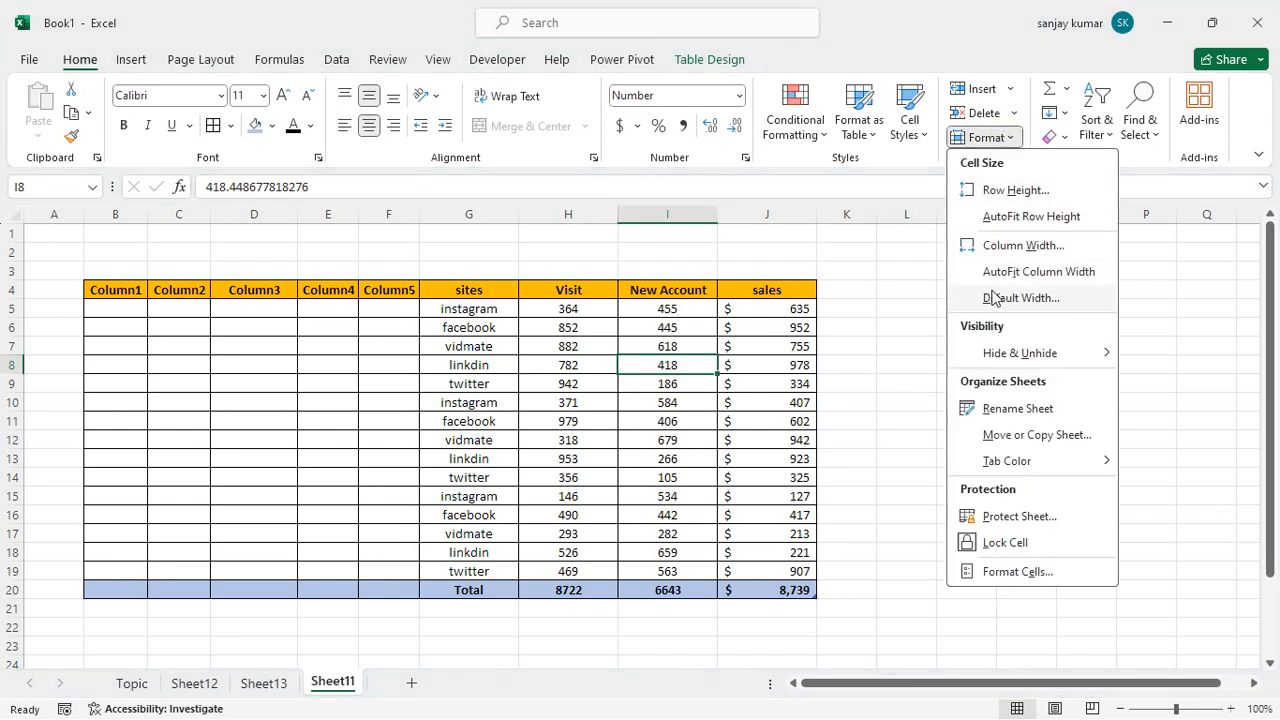
{"action": "left_click", "coordinate": [461, 212]}
{"action": "left_click_drag", "start_coordinate": [461, 212], "coordinate": [766, 214]}
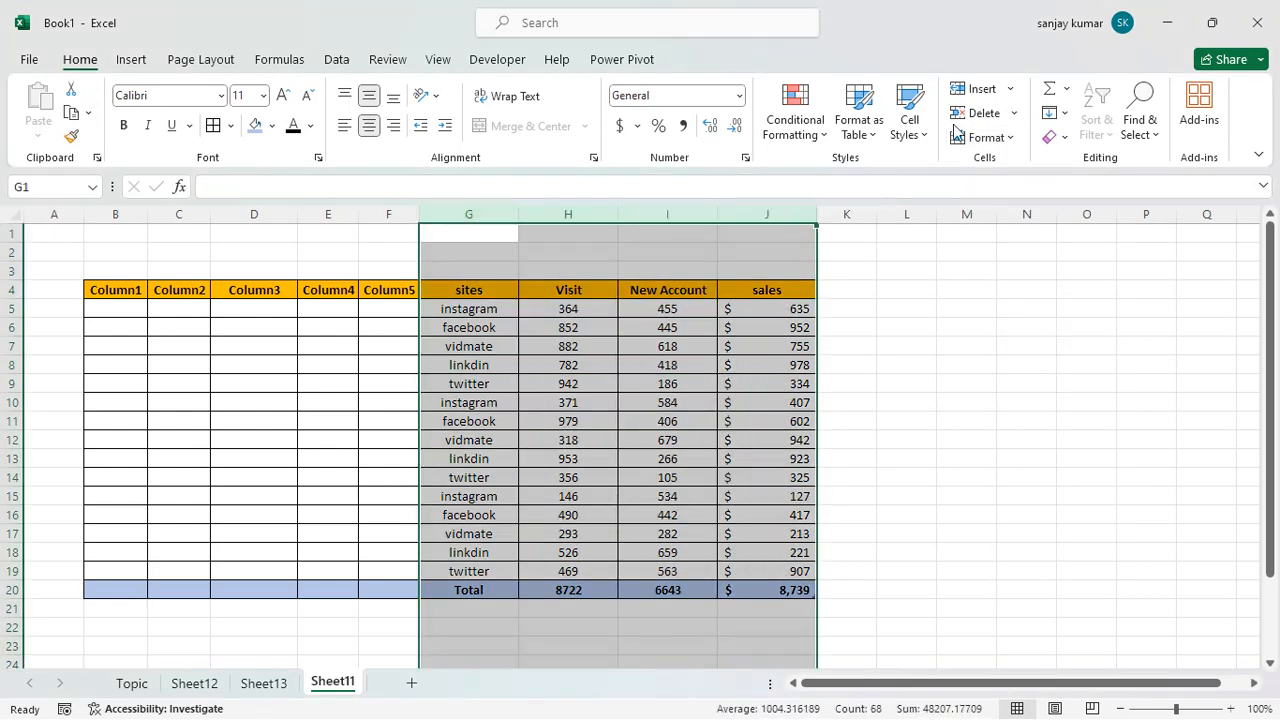
{"action": "left_click", "coordinate": [1014, 138]}
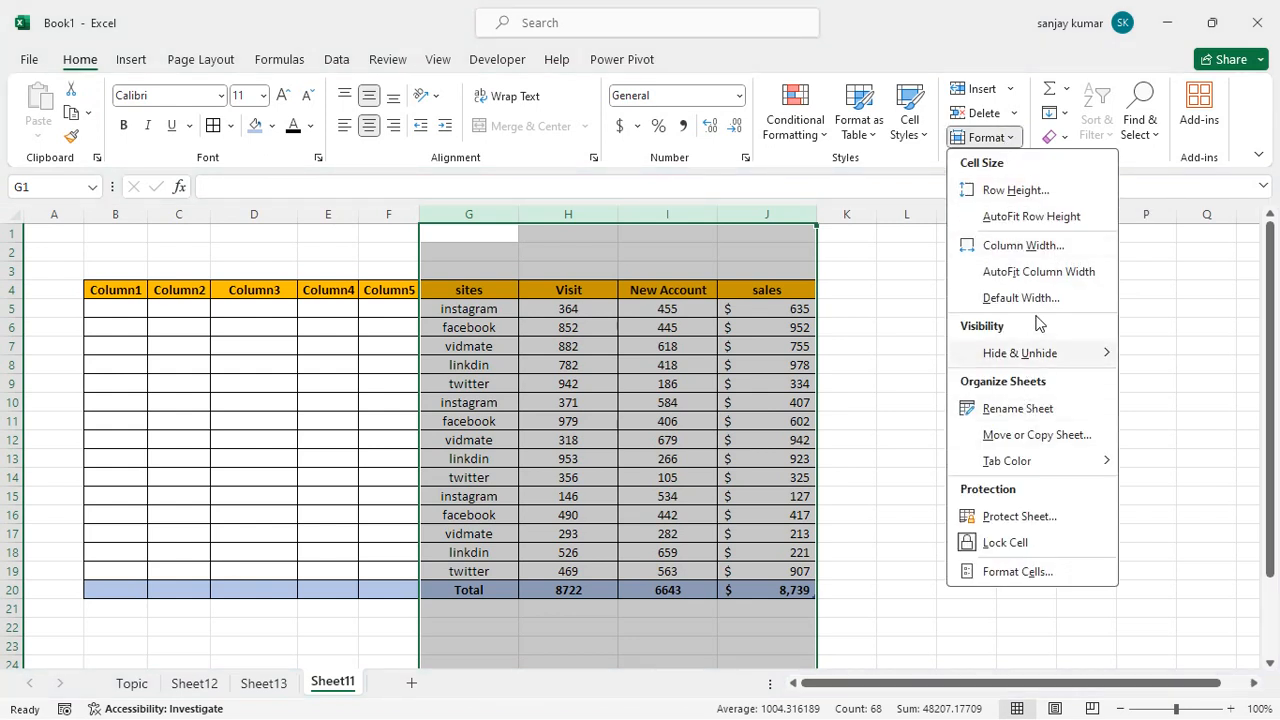
{"action": "left_click", "coordinate": [1038, 272]}
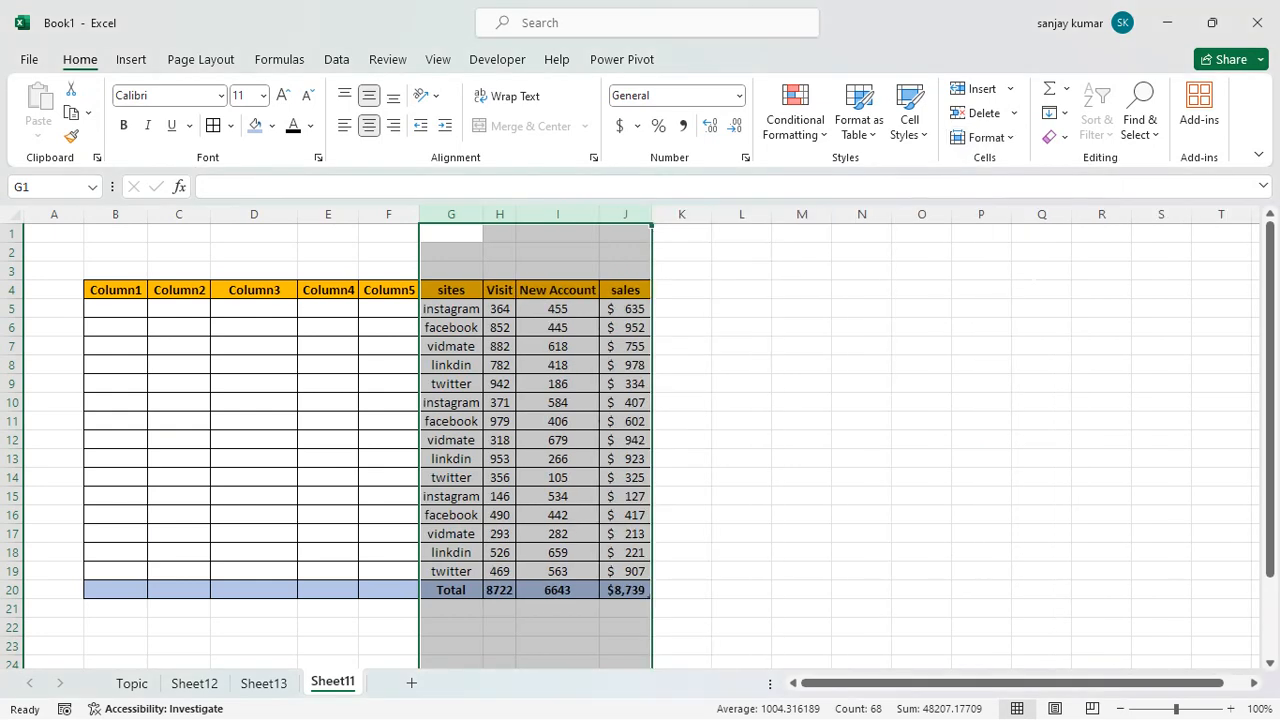
{"action": "left_click", "coordinate": [576, 342]}
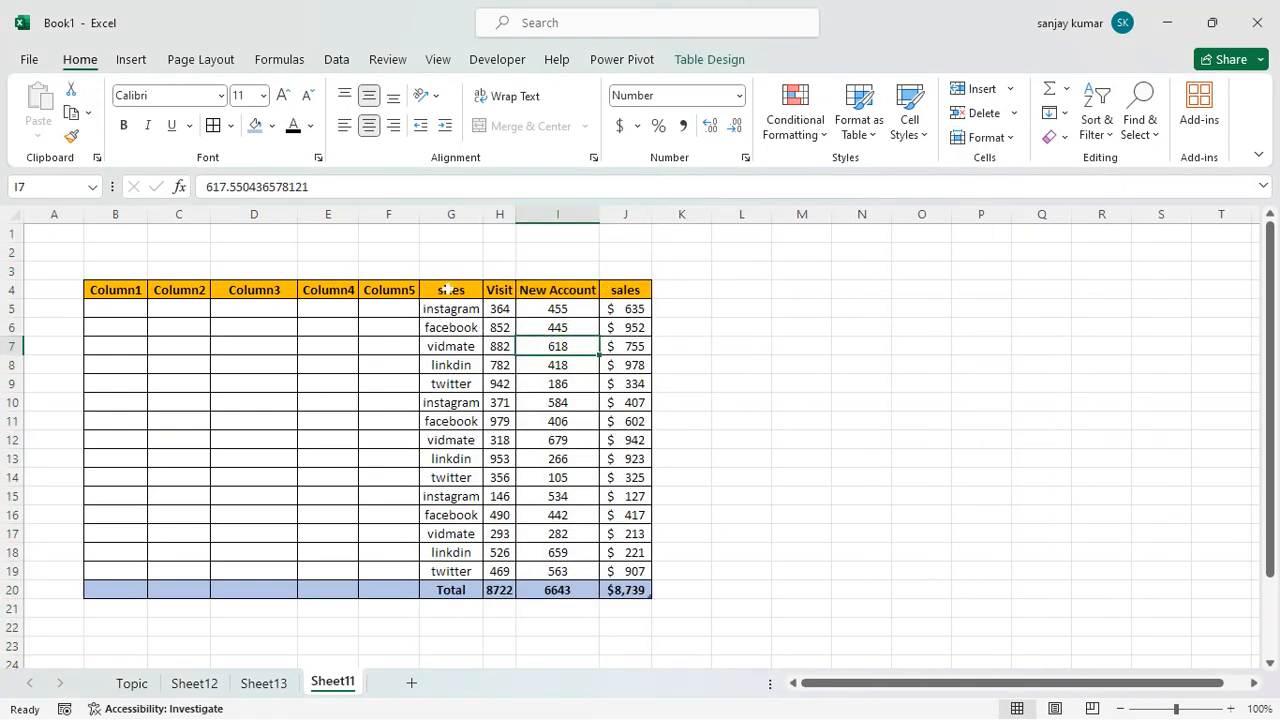
{"action": "left_click_drag", "start_coordinate": [446, 289], "coordinate": [625, 289]}
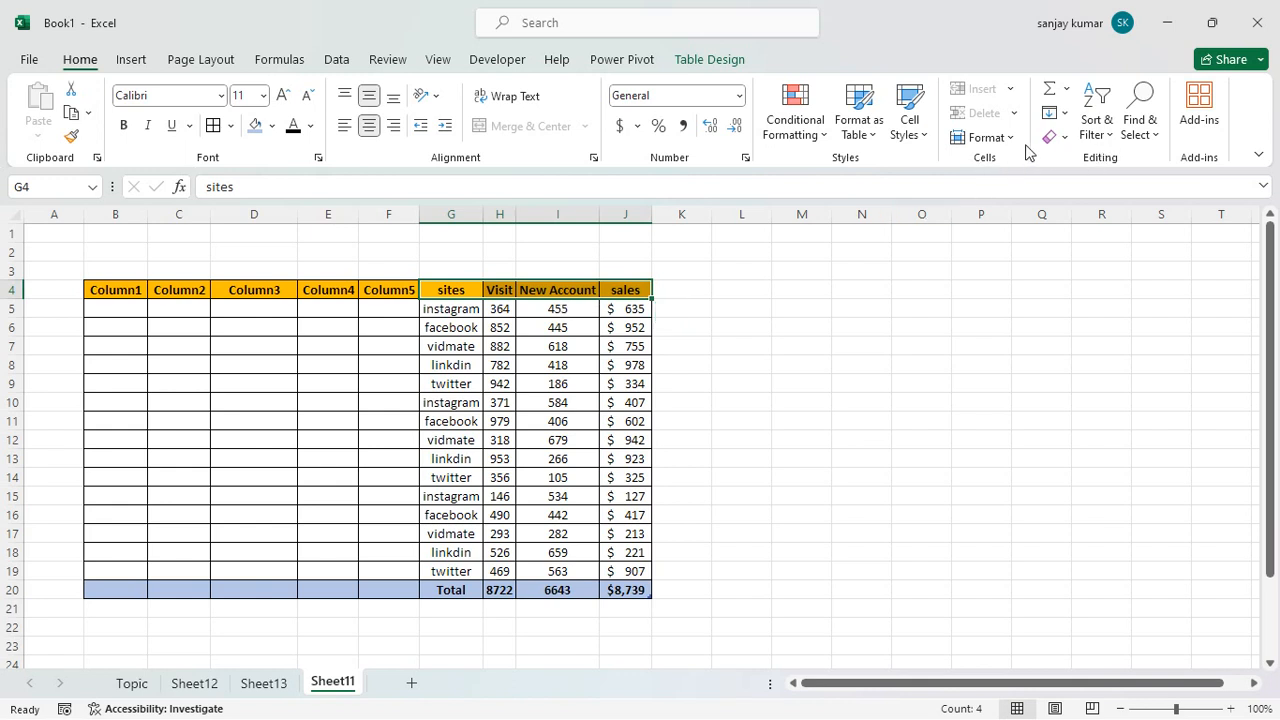
{"action": "left_click", "coordinate": [497, 383]}
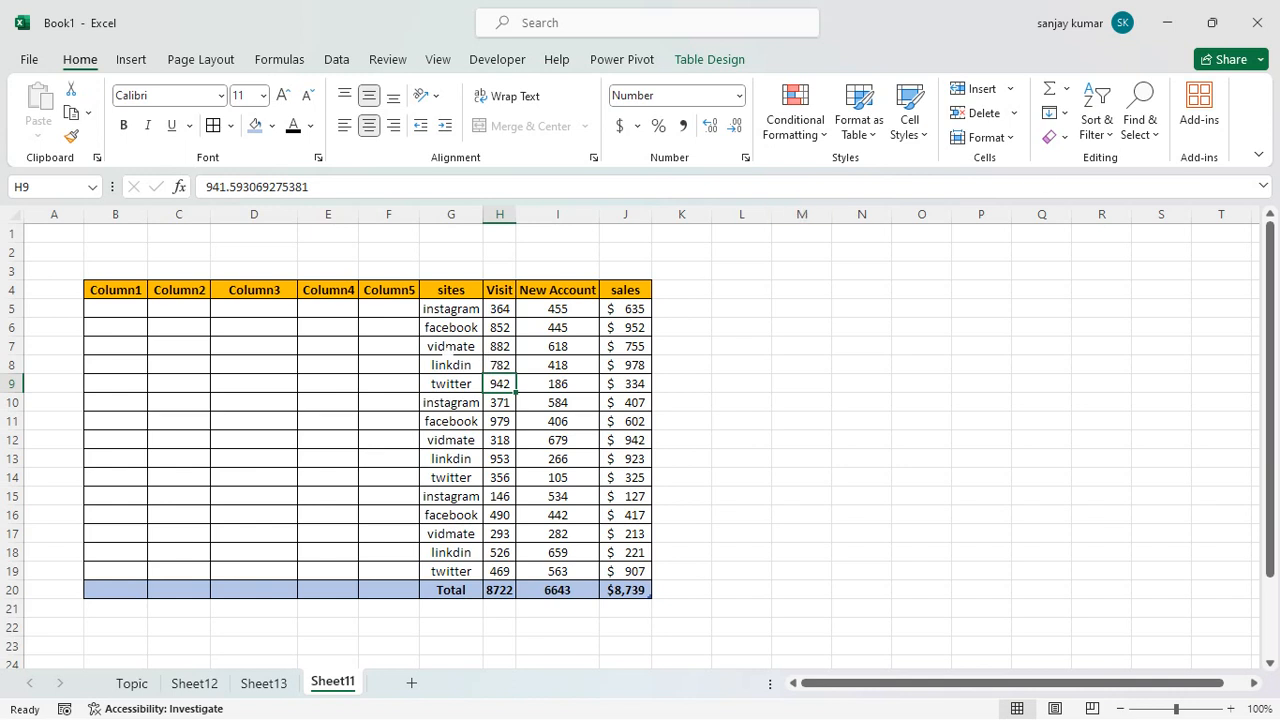
{"action": "left_click_drag", "start_coordinate": [447, 348], "coordinate": [628, 514]}
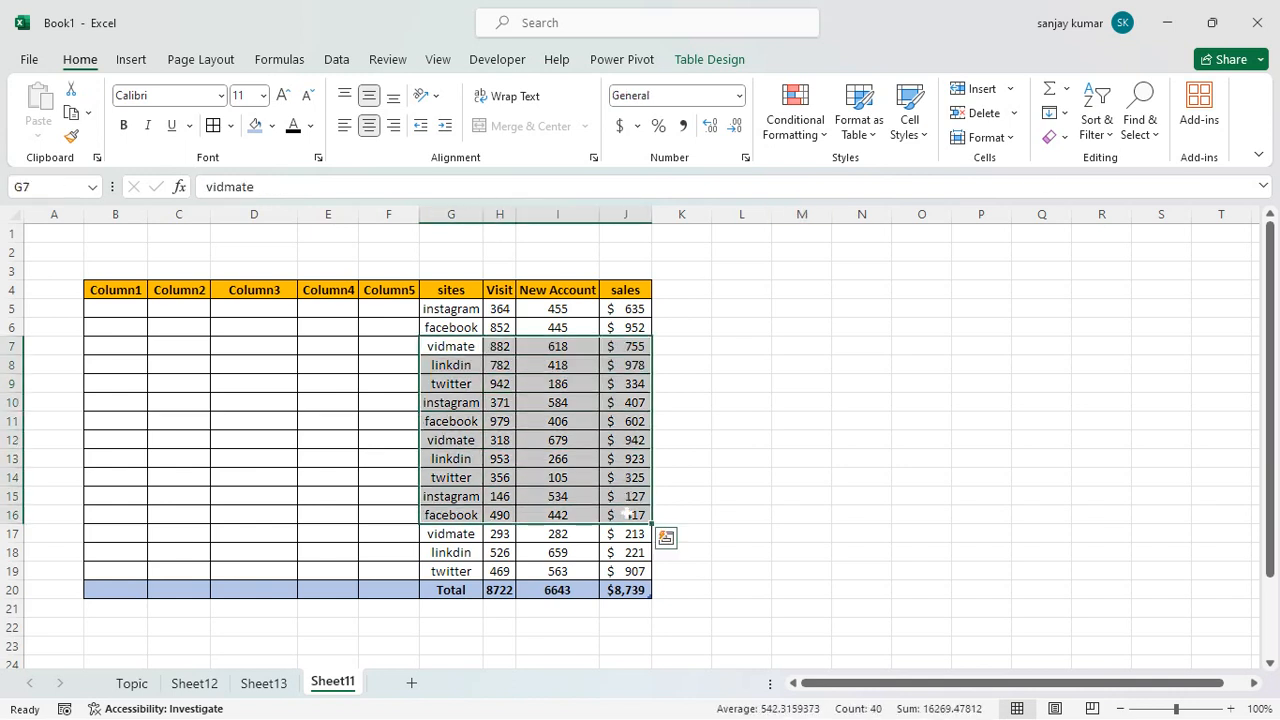
{"action": "left_click", "coordinate": [1010, 138]}
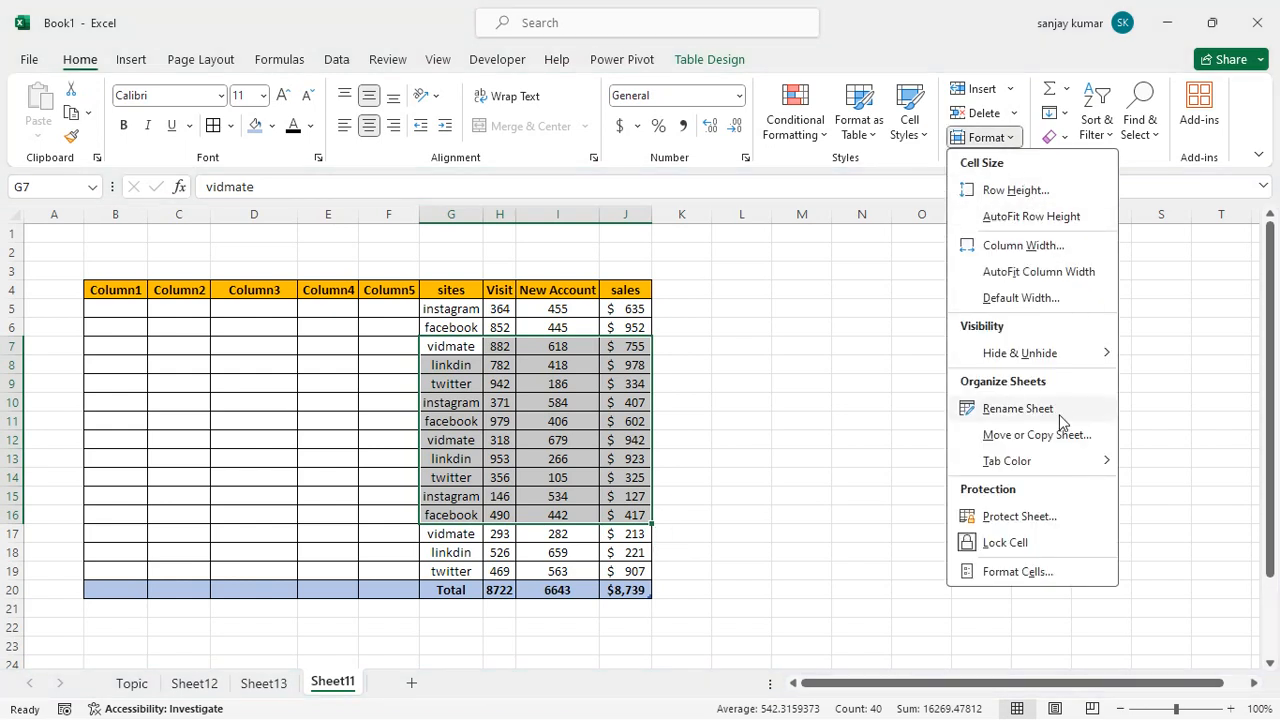
{"action": "mouse_move", "coordinate": [992, 365]}
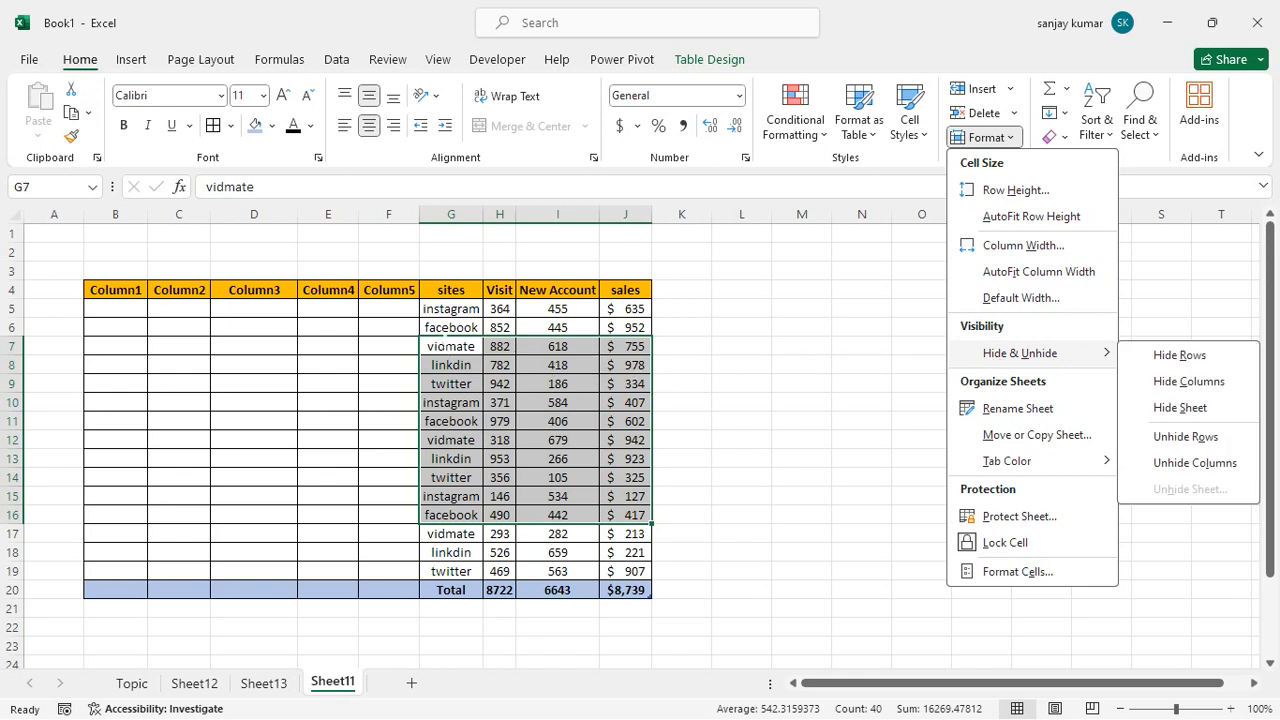
{"action": "left_click", "coordinate": [445, 346]}
{"action": "left_click", "coordinate": [445, 346]}
{"action": "key", "text": "shift+Right"}
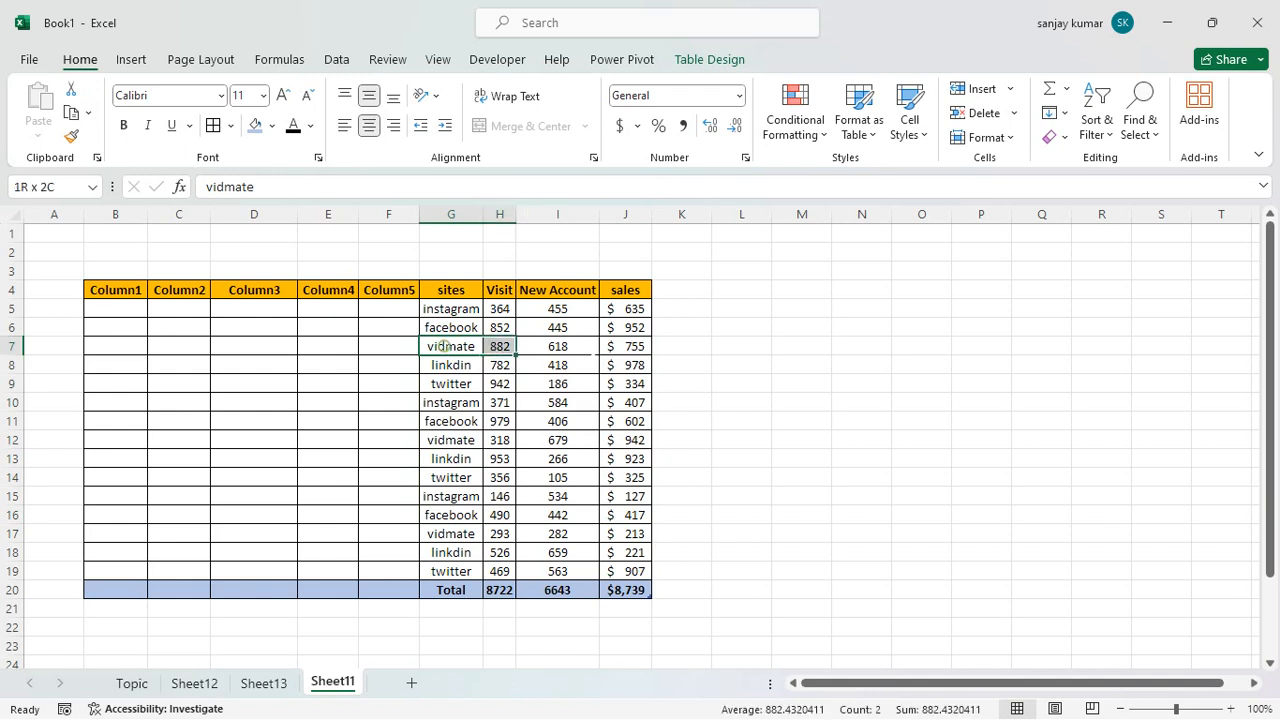
- Hide rows 7 to 9, the first vidmate, linkdin and twitter records, using cells G7:J9
{"action": "left_click_drag", "start_coordinate": [445, 346], "coordinate": [628, 384]}
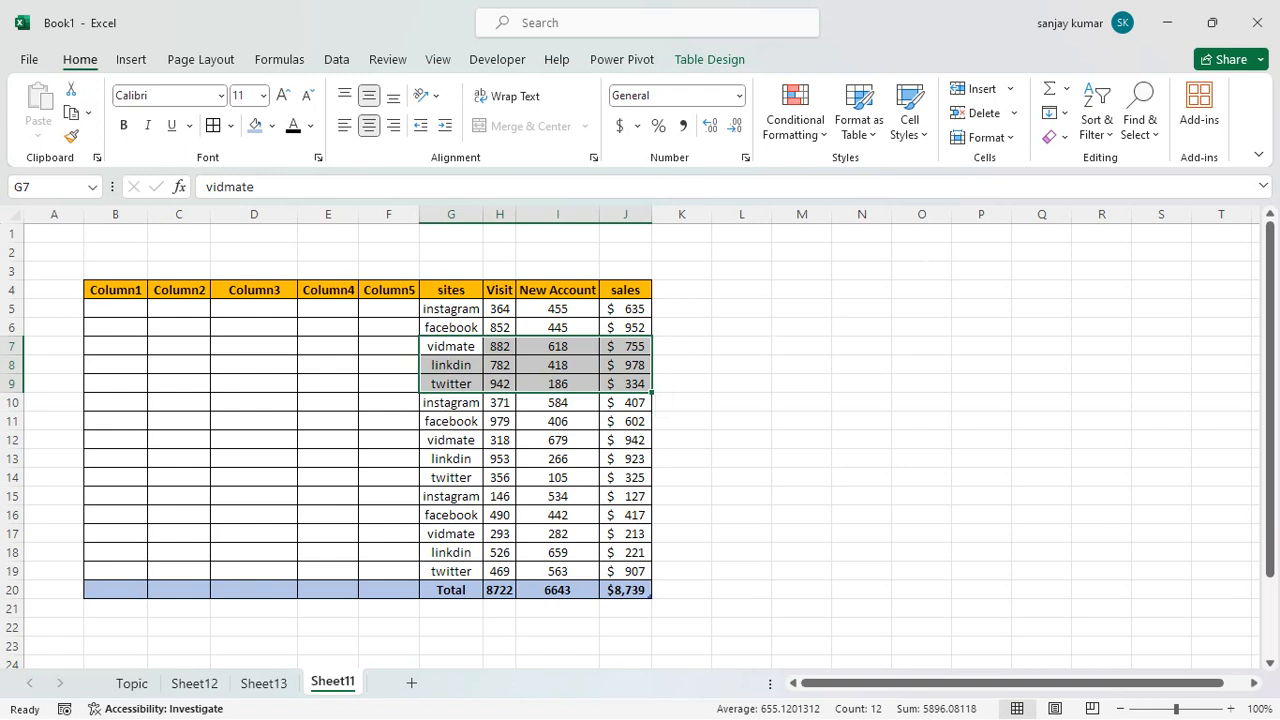
{"action": "left_click", "coordinate": [1008, 138]}
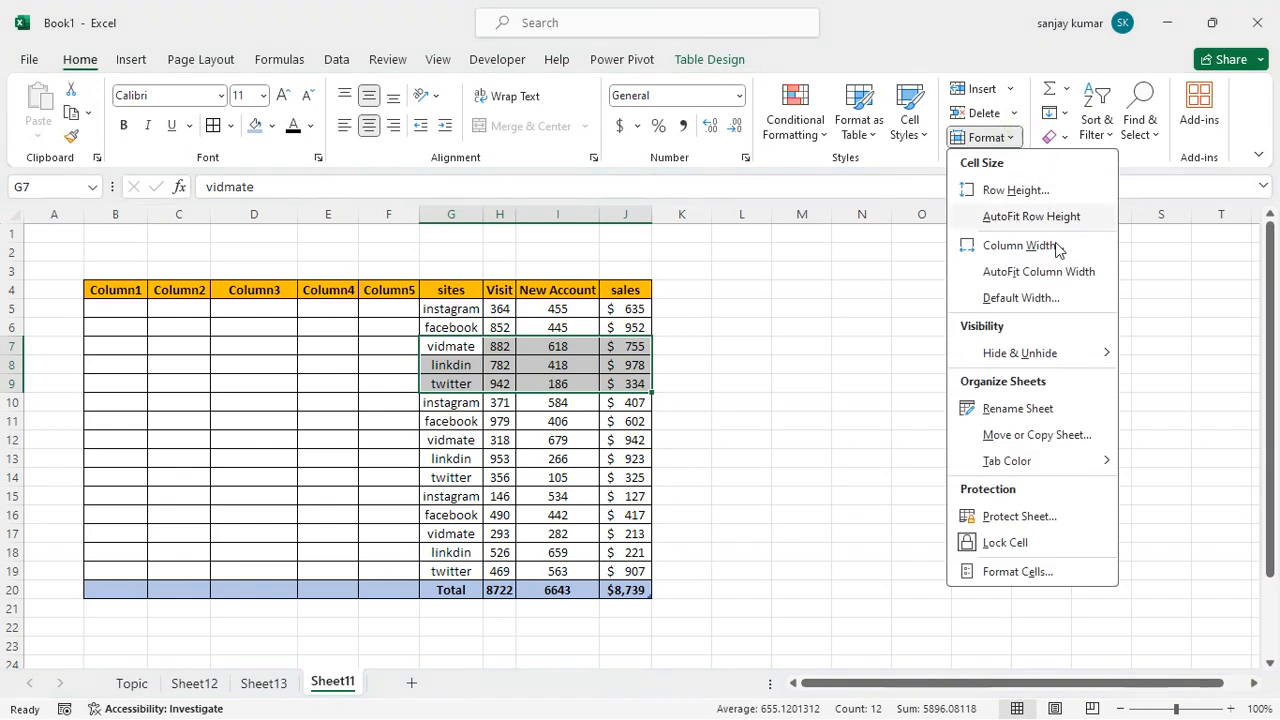
{"action": "mouse_move", "coordinate": [1062, 358]}
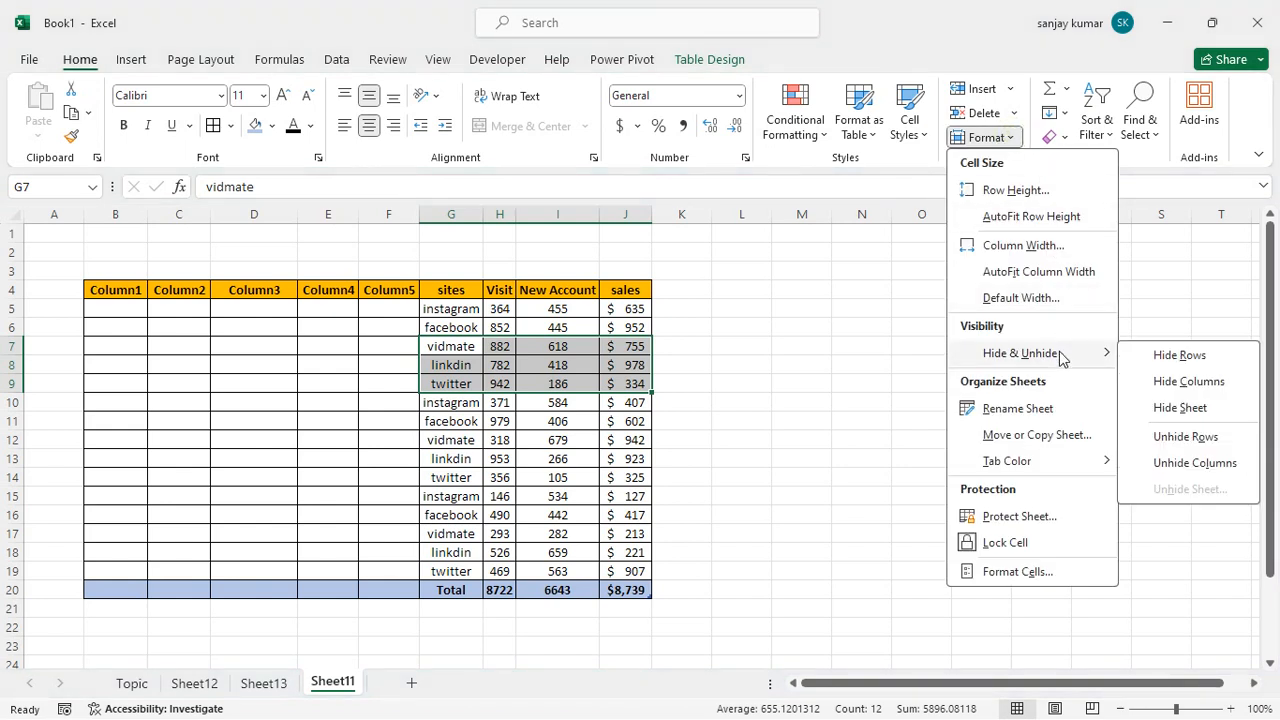
{"action": "left_click", "coordinate": [1180, 355]}
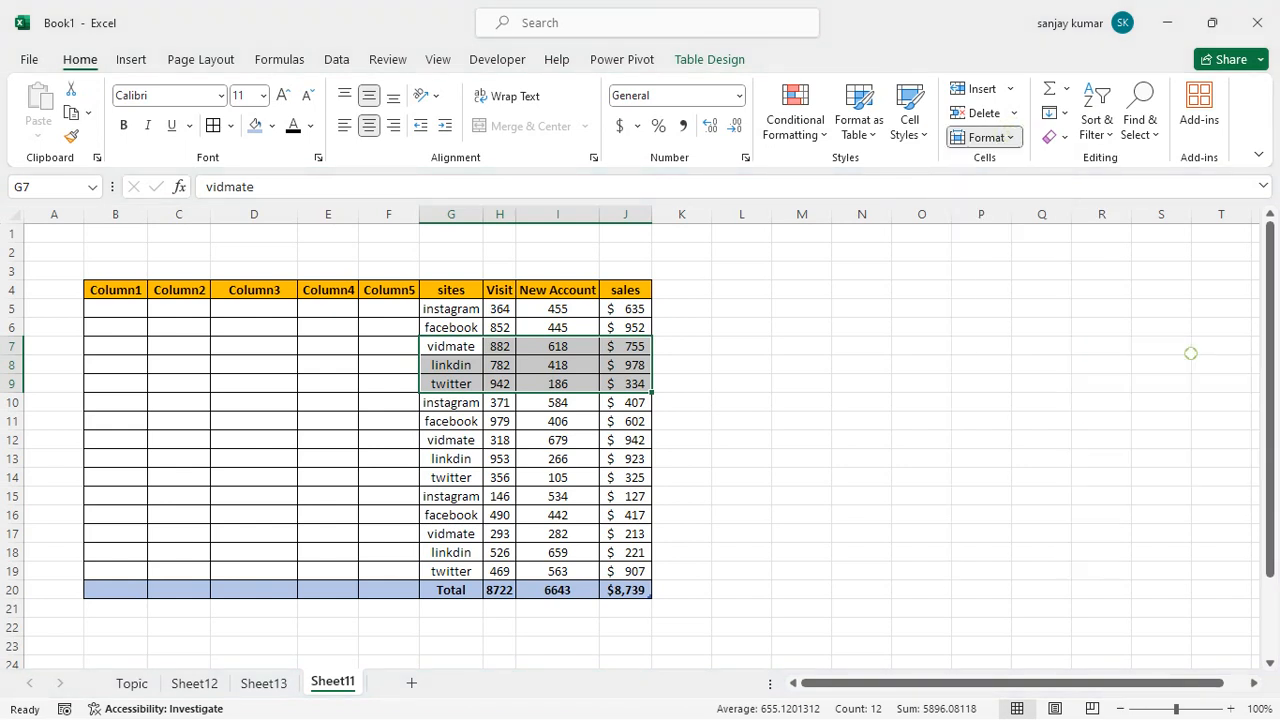
{"action": "left_click", "coordinate": [585, 404]}
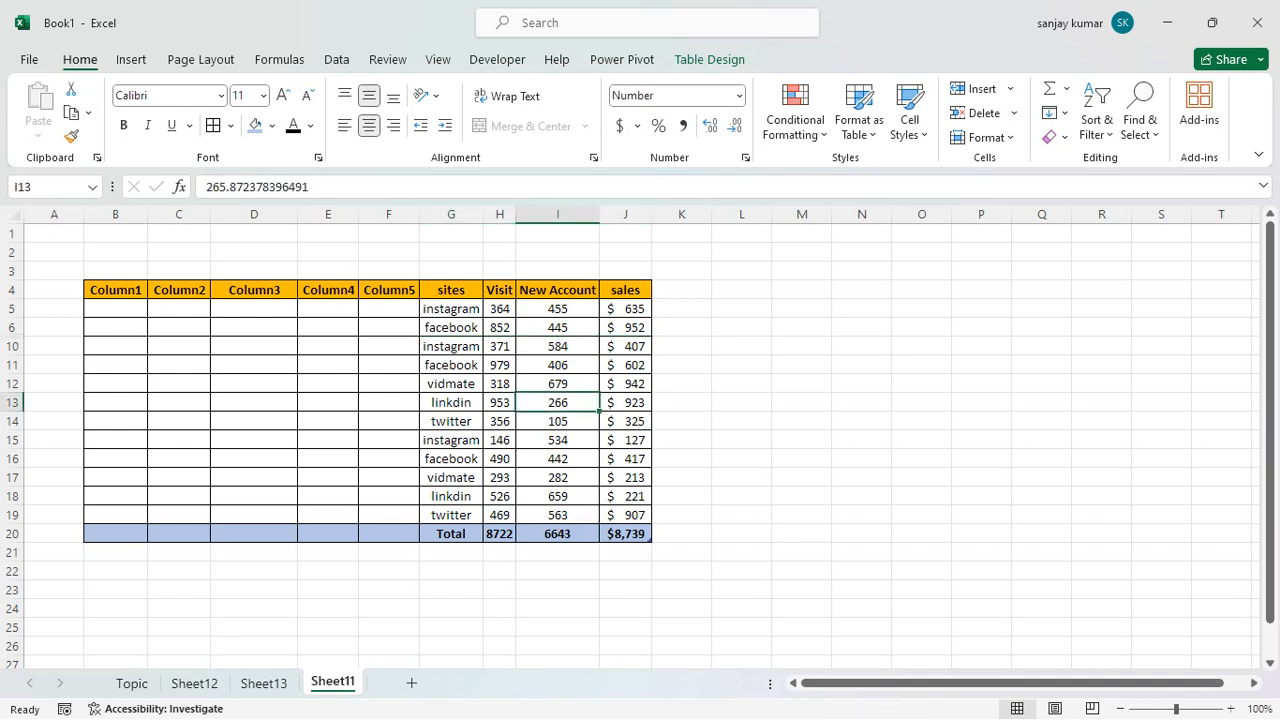
- Try to unhide the hidden rows 7 to 9 with the range G10:J18 selected
{"action": "left_click", "coordinate": [51, 398]}
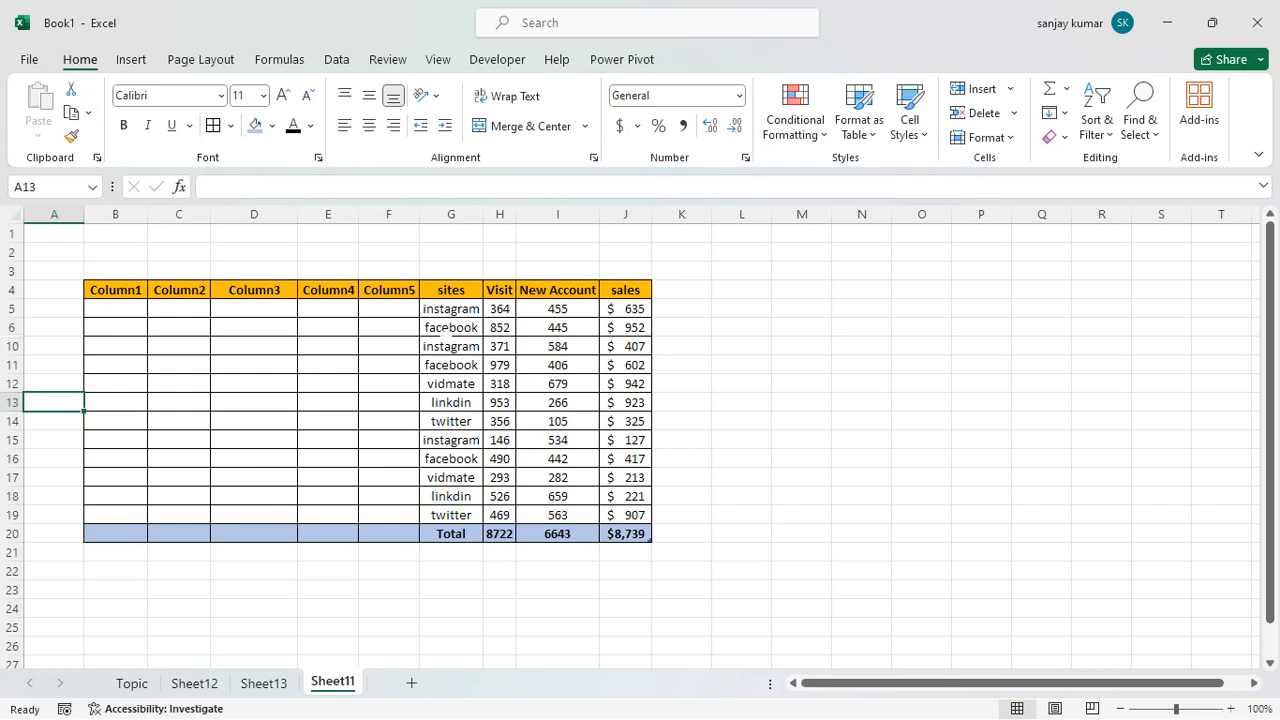
{"action": "left_click_drag", "start_coordinate": [446, 346], "coordinate": [638, 493]}
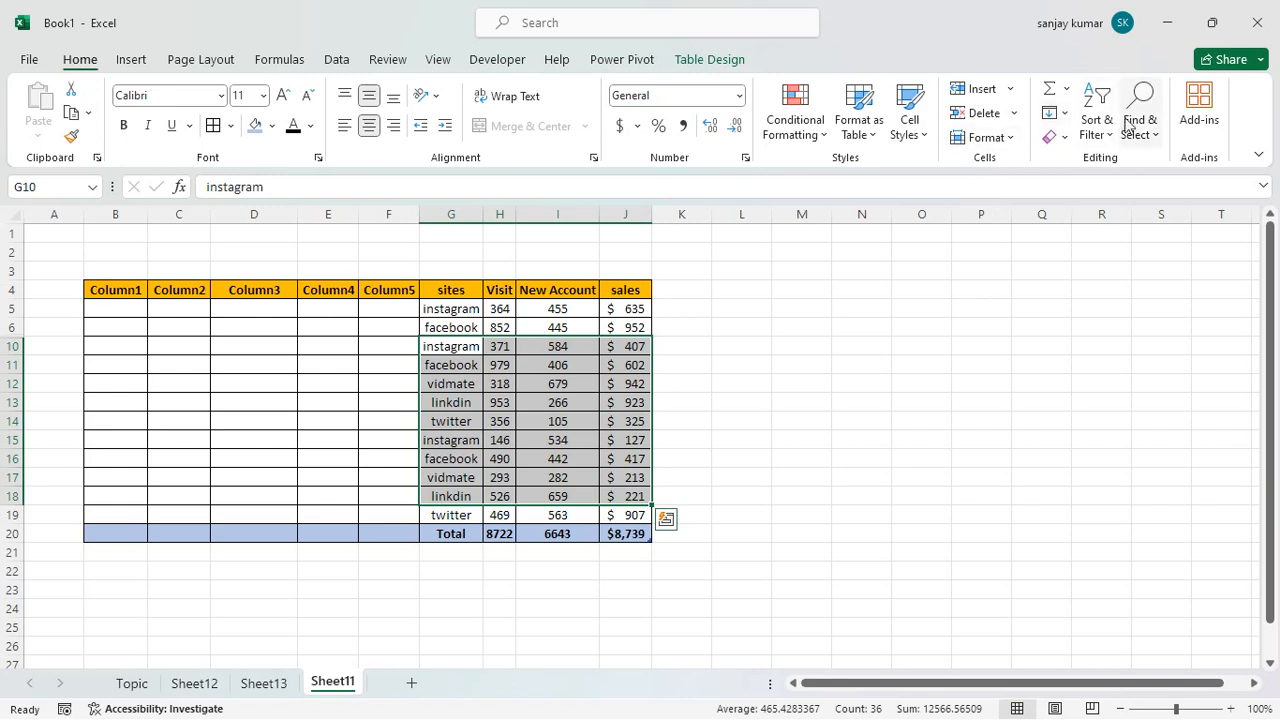
{"action": "left_click", "coordinate": [1010, 147]}
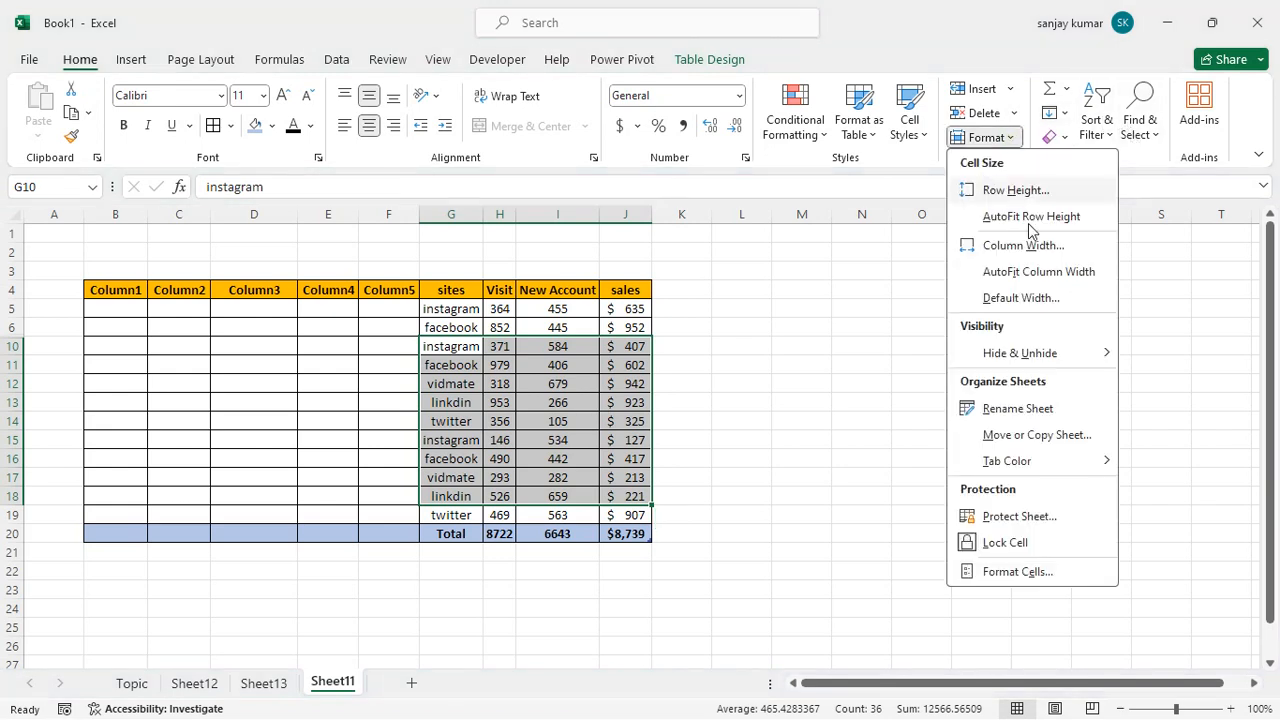
{"action": "mouse_move", "coordinate": [1112, 362]}
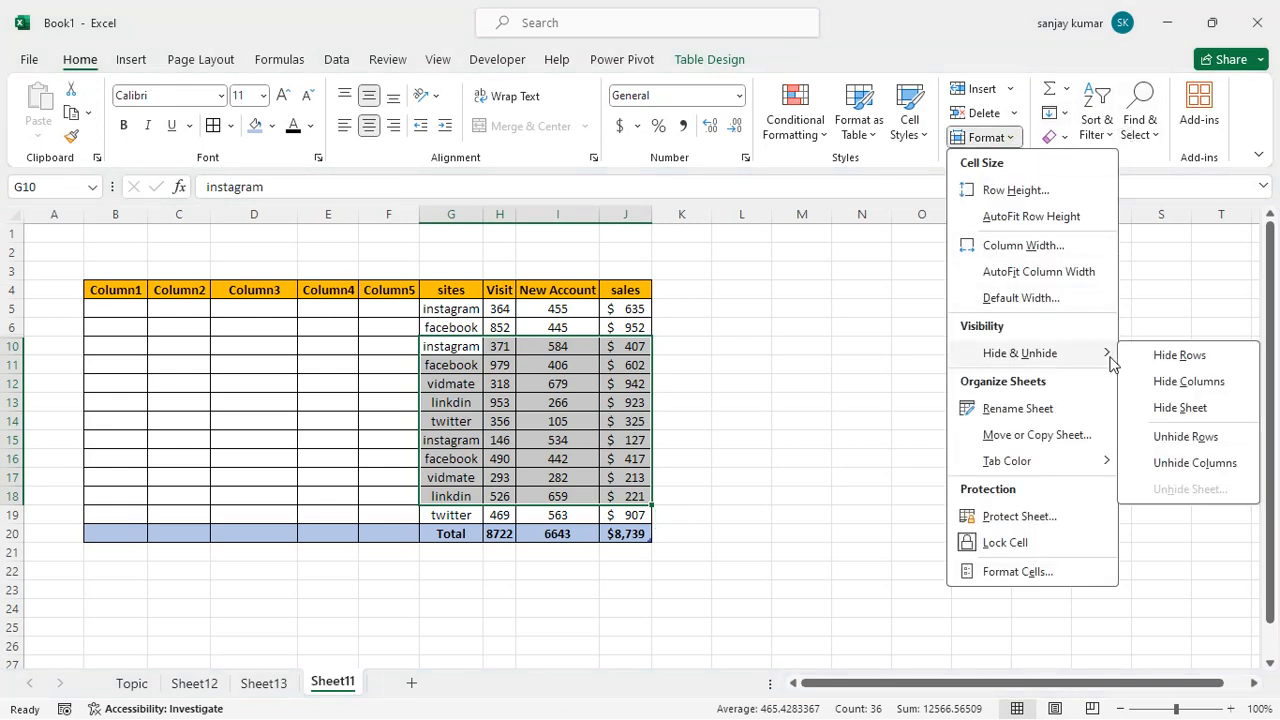
{"action": "left_click", "coordinate": [1197, 438]}
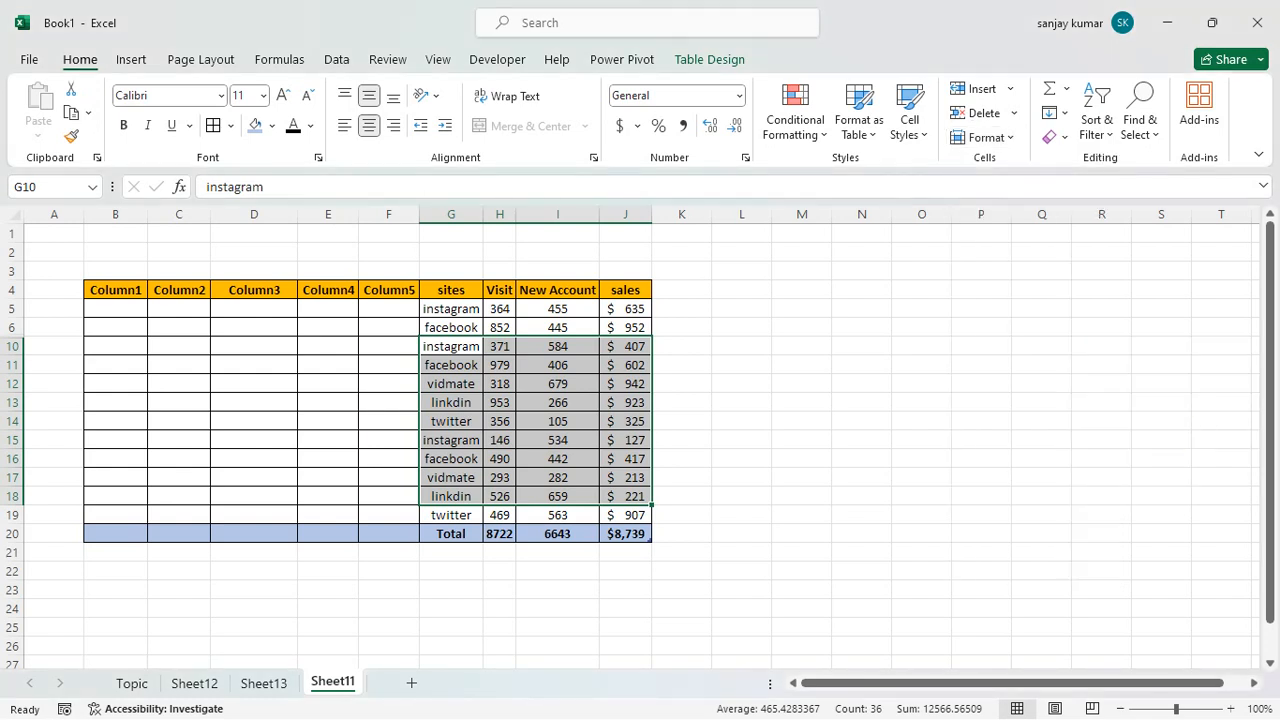
{"action": "left_click", "coordinate": [50, 362]}
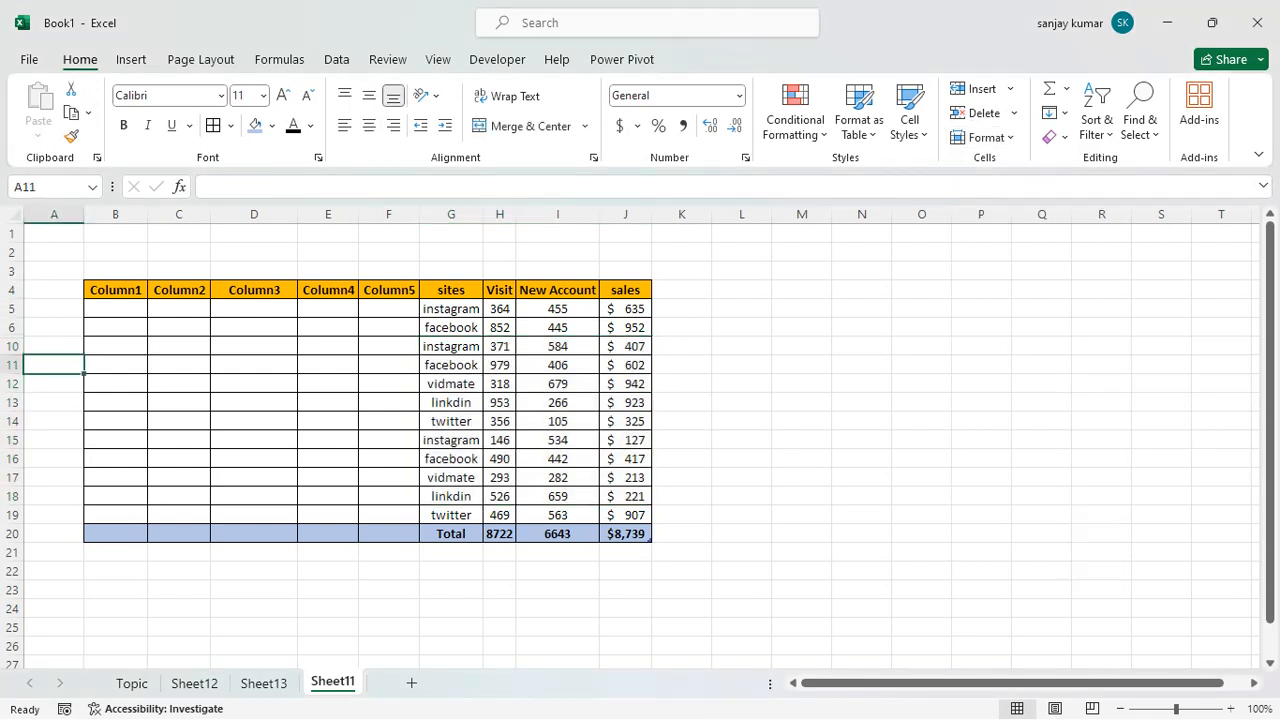
- Unhide rows 7 to 9 by applying Unhide Rows to the whole rows 5 through 10 surrounding them
{"action": "left_click", "coordinate": [12, 271]}
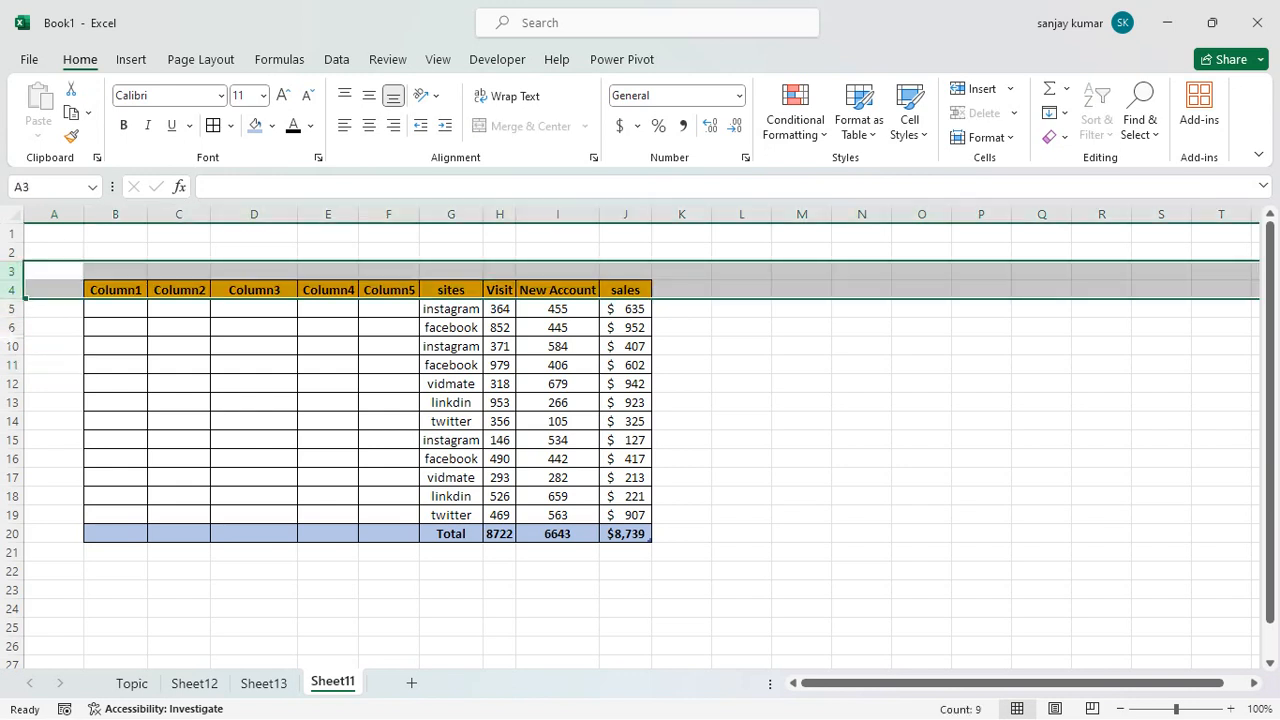
{"action": "left_click", "coordinate": [12, 308]}
{"action": "left_click_drag", "start_coordinate": [22, 313], "coordinate": [22, 356]}
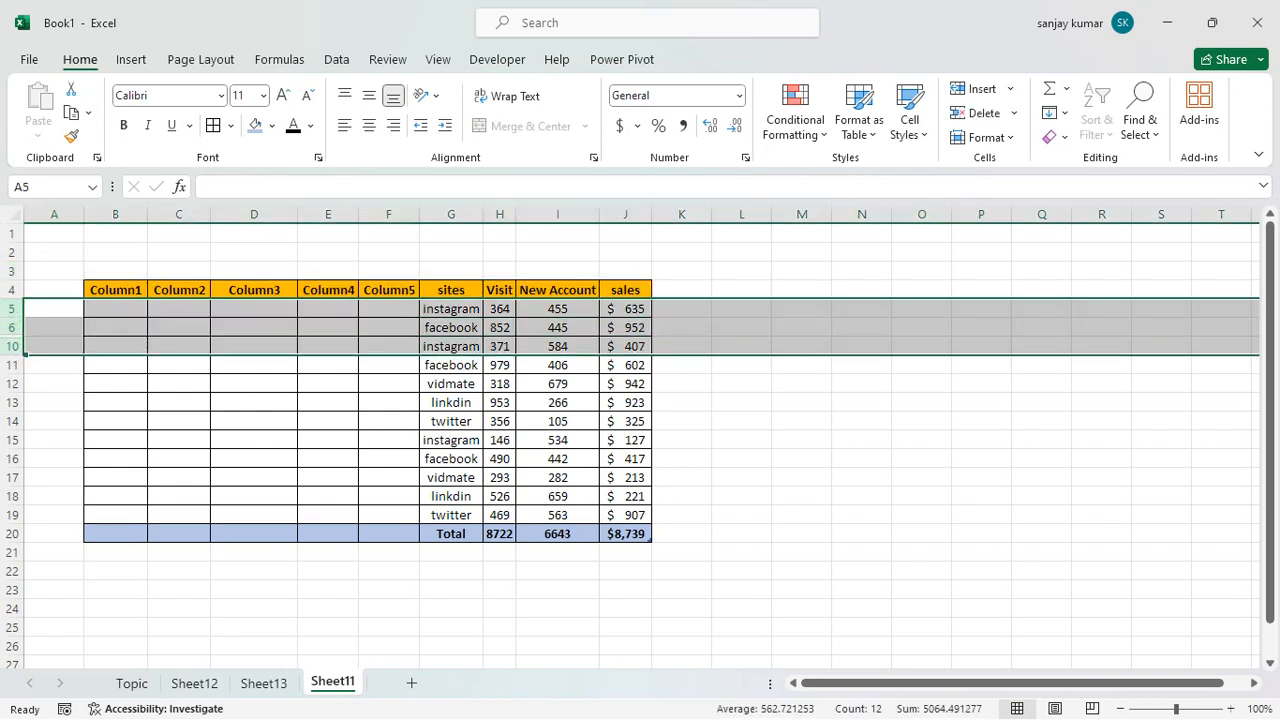
{"action": "left_click", "coordinate": [1016, 144]}
{"action": "mouse_move", "coordinate": [1097, 368]}
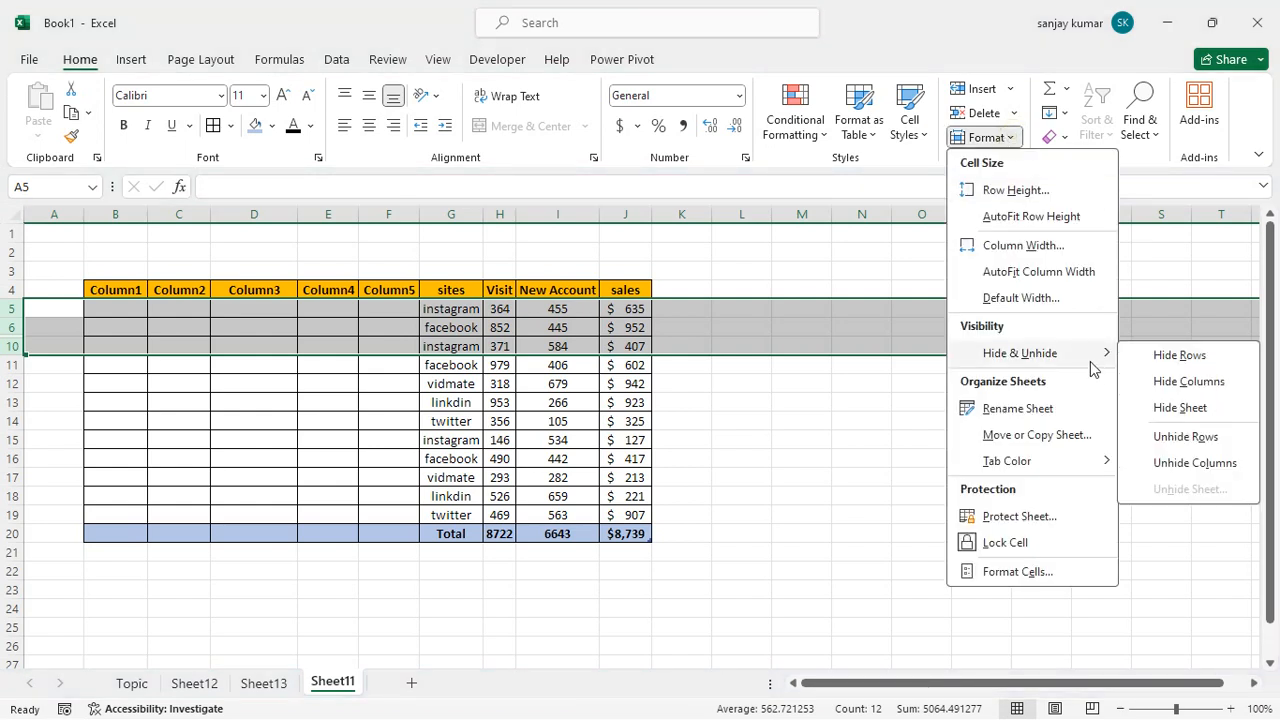
{"action": "left_click", "coordinate": [1214, 435]}
{"action": "left_click", "coordinate": [801, 439]}
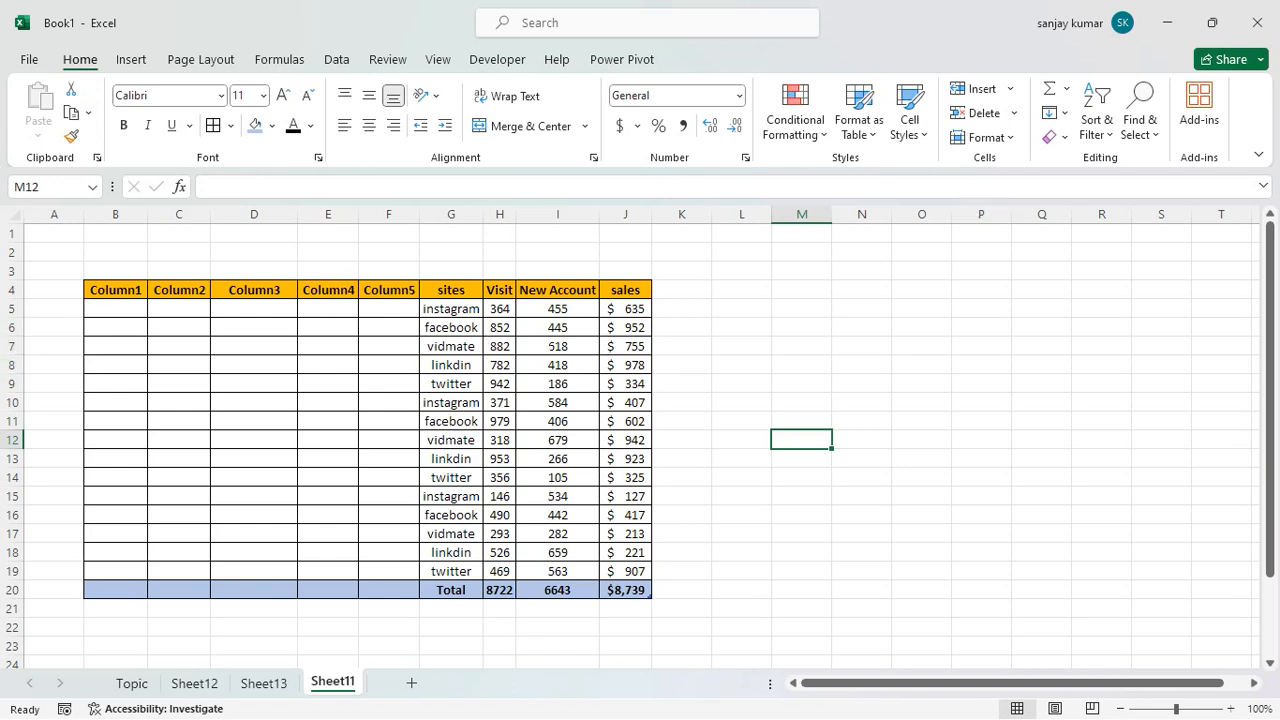
- Rename the sheet Sheet11 as X_Men with the Rename Sheet command
{"action": "left_click", "coordinate": [1017, 137]}
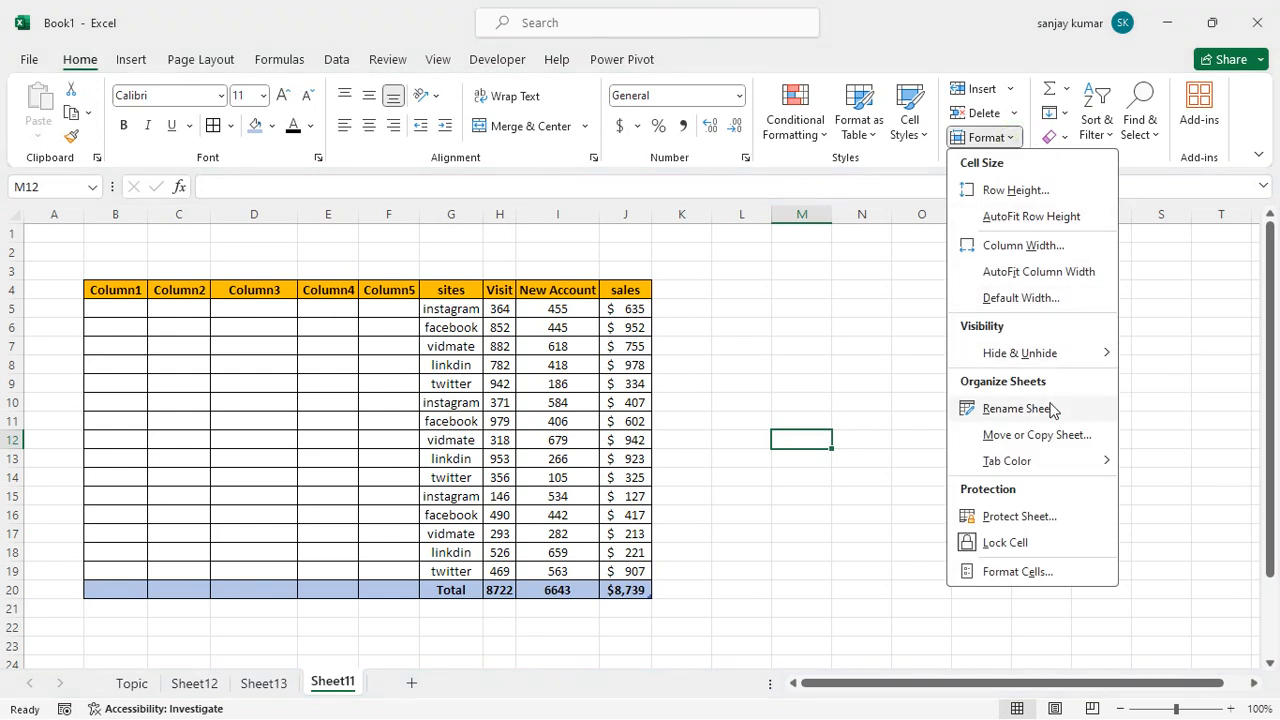
{"action": "left_click", "coordinate": [338, 682]}
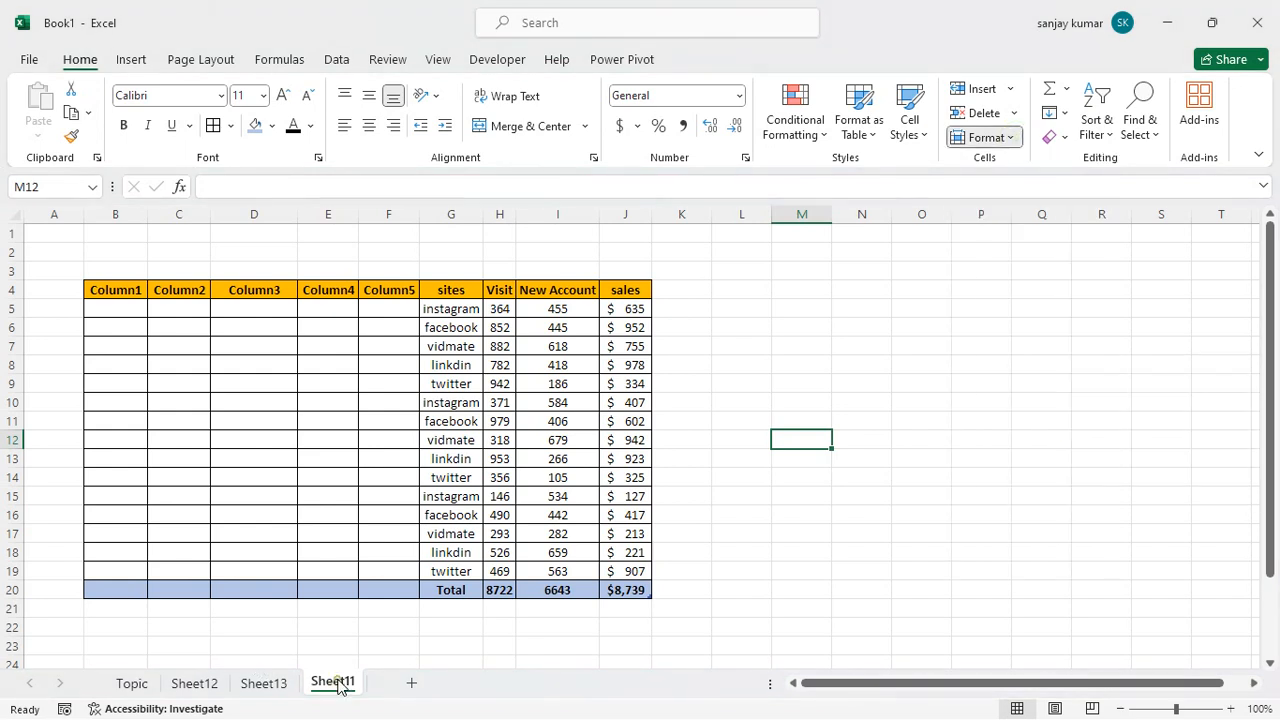
{"action": "left_click", "coordinate": [1008, 140]}
{"action": "left_click", "coordinate": [1018, 408]}
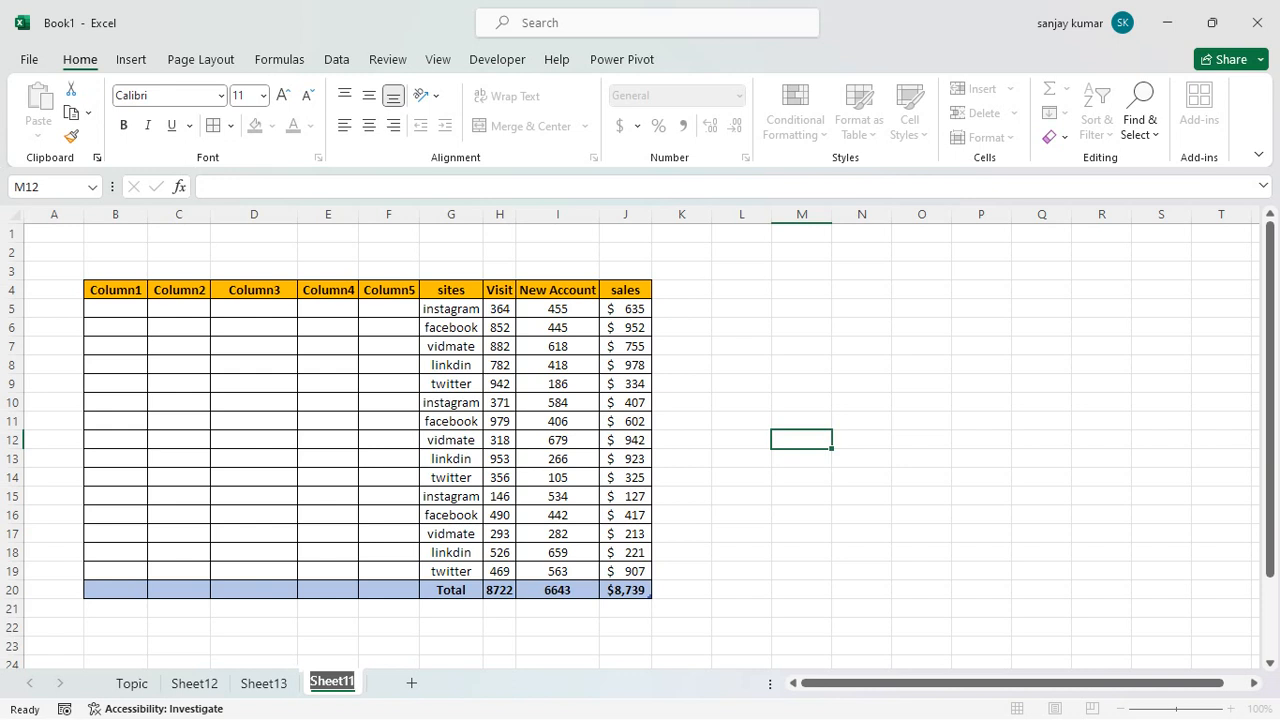
{"action": "type", "text": "X"}
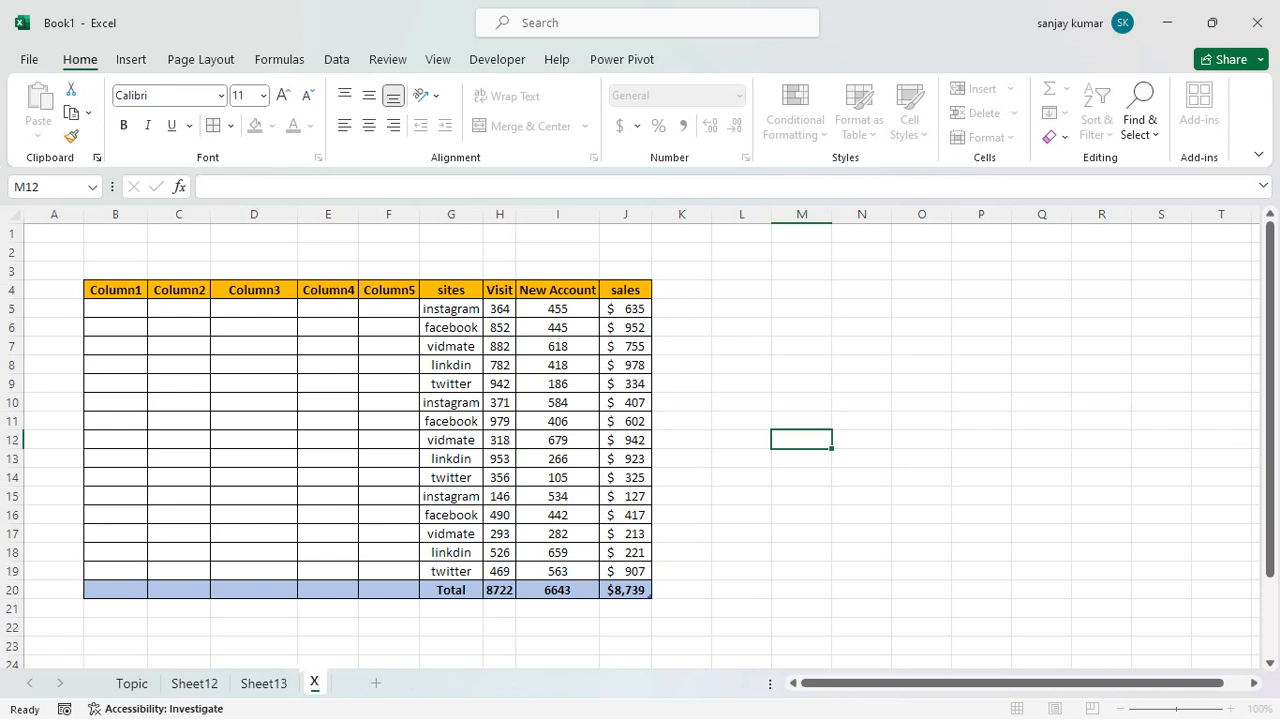
{"action": "type", "text": "_Mem"}
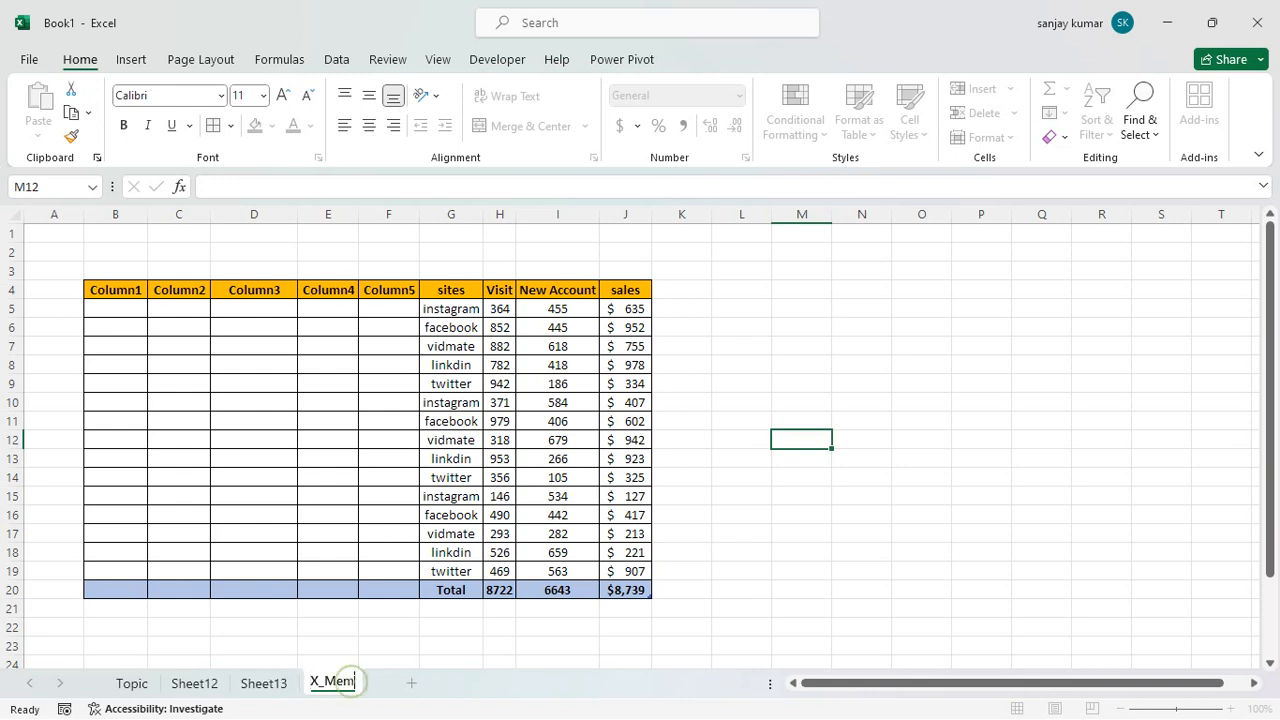
{"action": "key", "text": "BackSpace"}
{"action": "type", "text": "m"}
{"action": "key", "text": "BackSpace"}
{"action": "type", "text": "n"}
{"action": "left_click", "coordinate": [372, 601]}
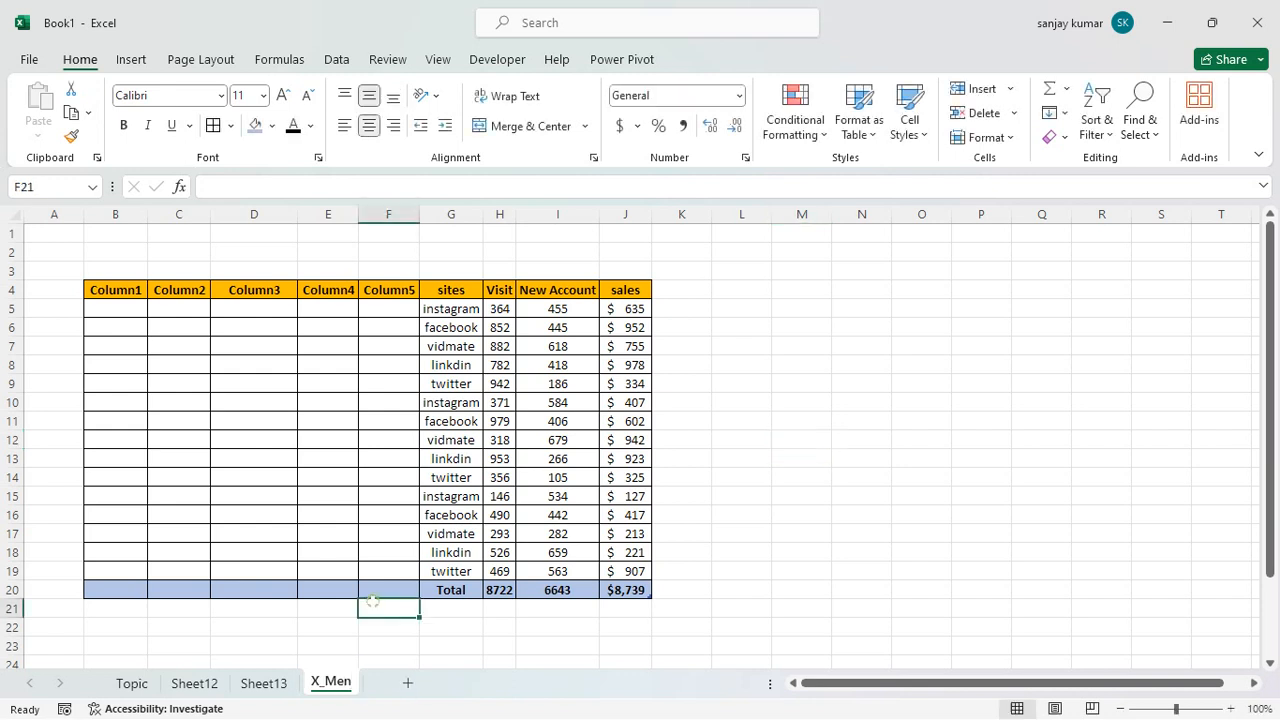
- Set the tab color of the X_Men sheet to standard red
{"action": "left_click", "coordinate": [1009, 140]}
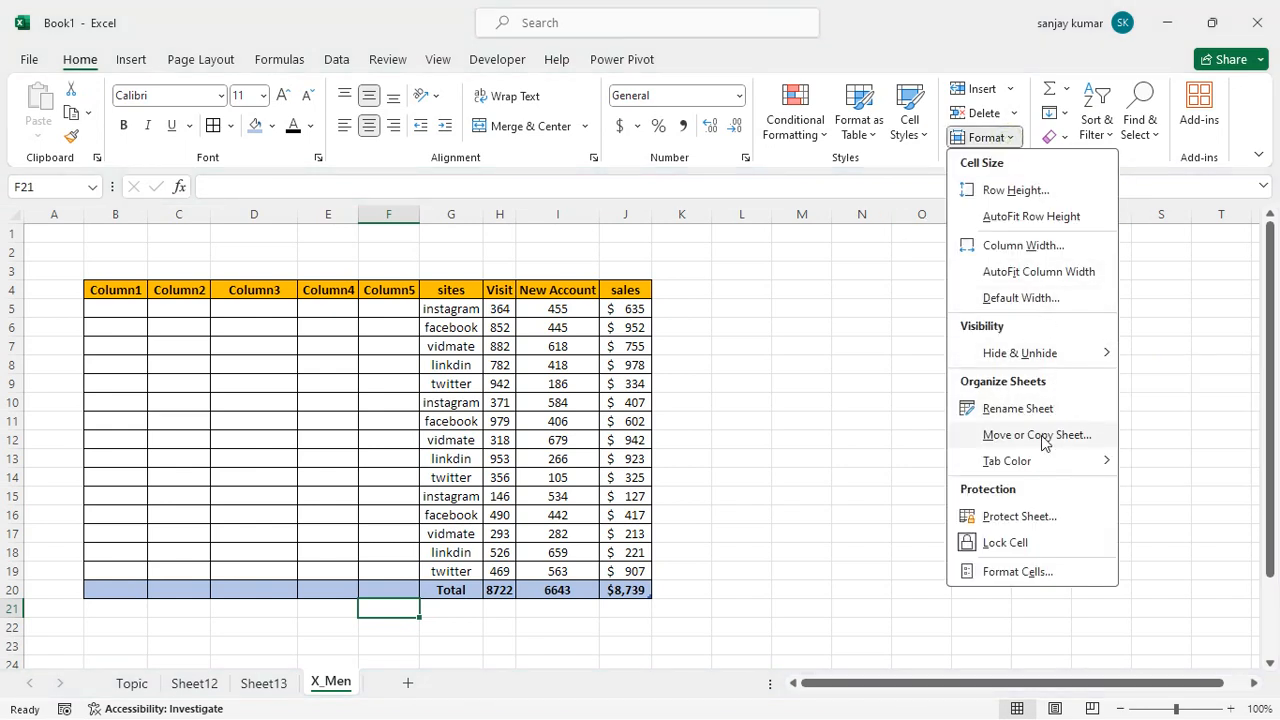
{"action": "mouse_move", "coordinate": [1017, 463]}
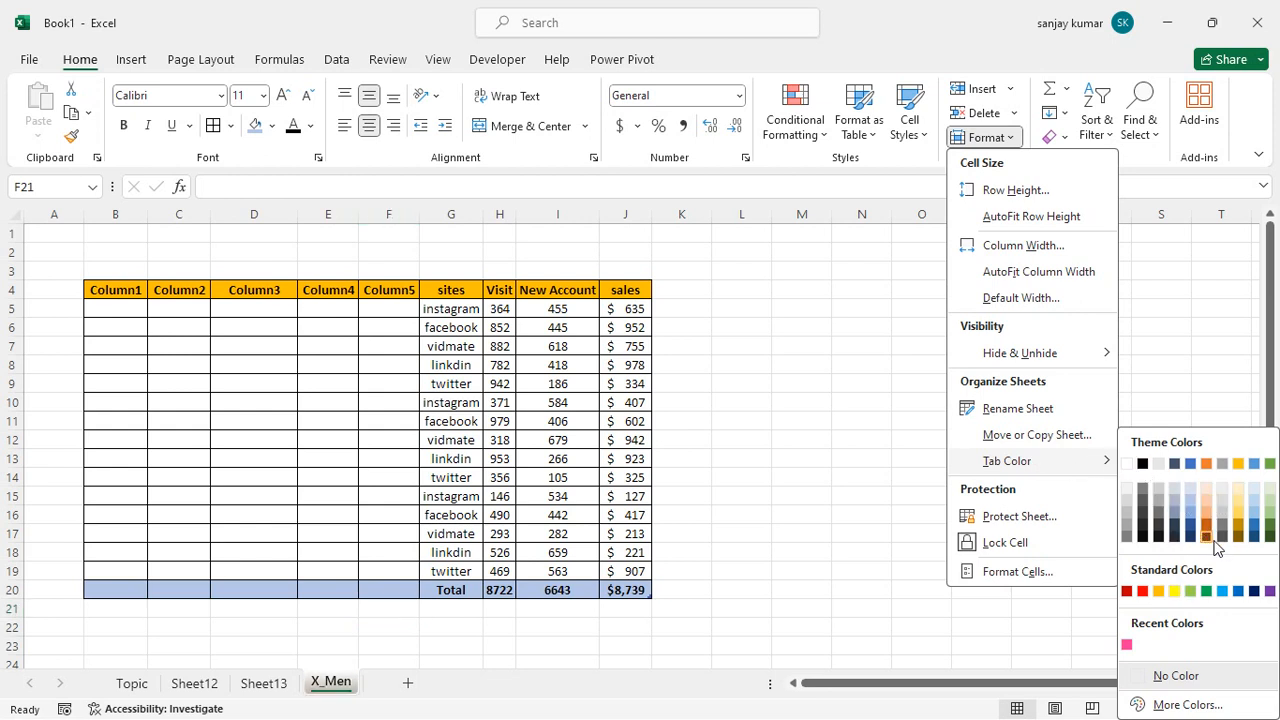
{"action": "left_click", "coordinate": [1143, 591]}
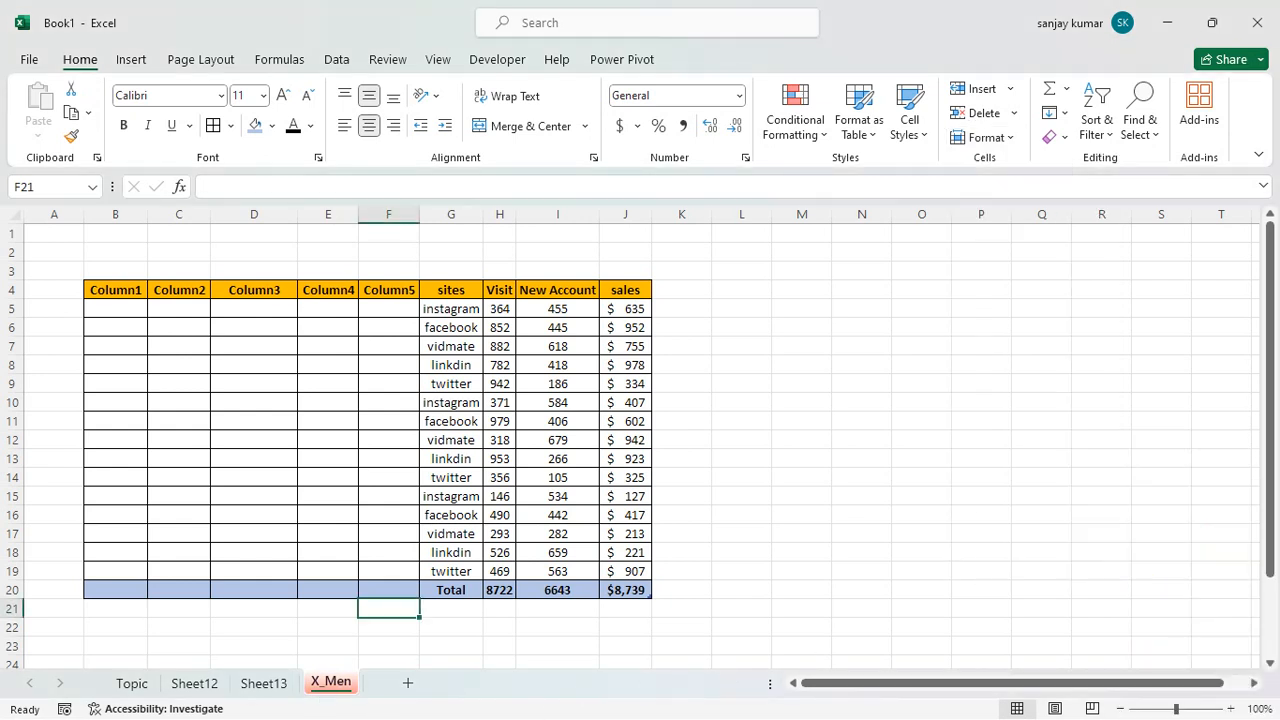
- Switch to Sheet13 to view the X_Men sheet's tab color, return to X_Men and look over the protection commands
{"action": "left_click", "coordinate": [272, 683]}
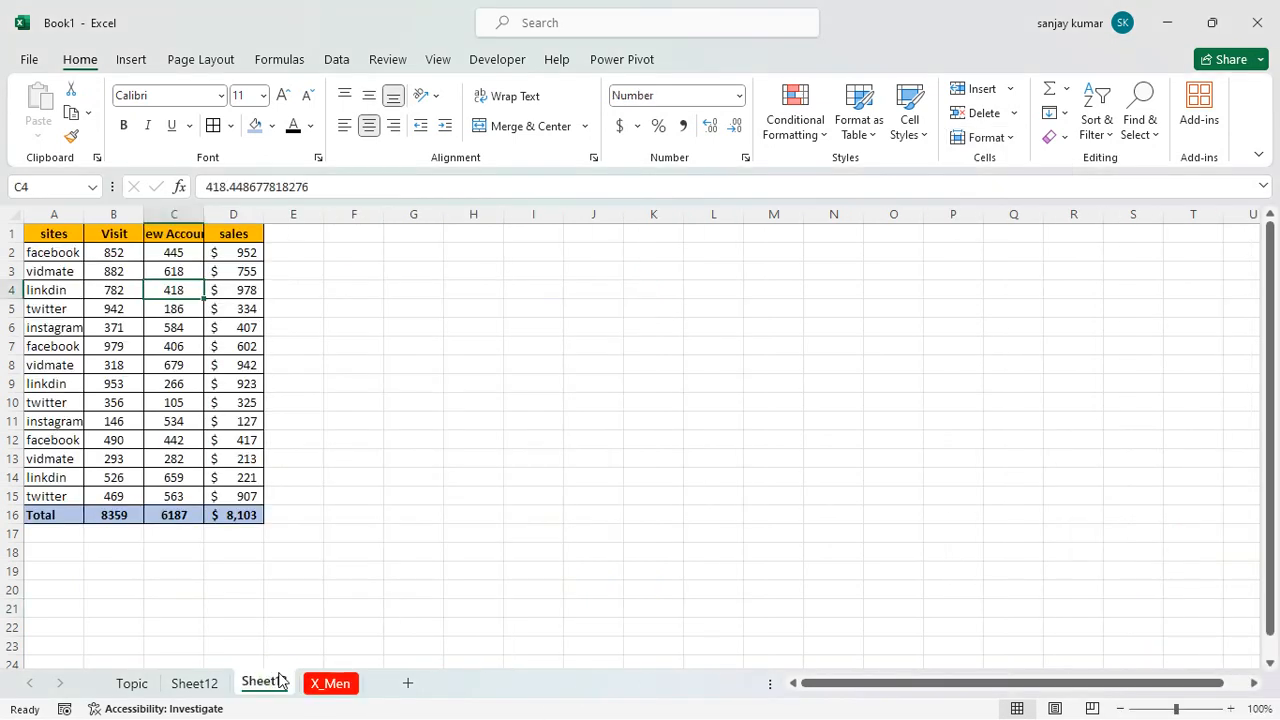
{"action": "left_click", "coordinate": [333, 685]}
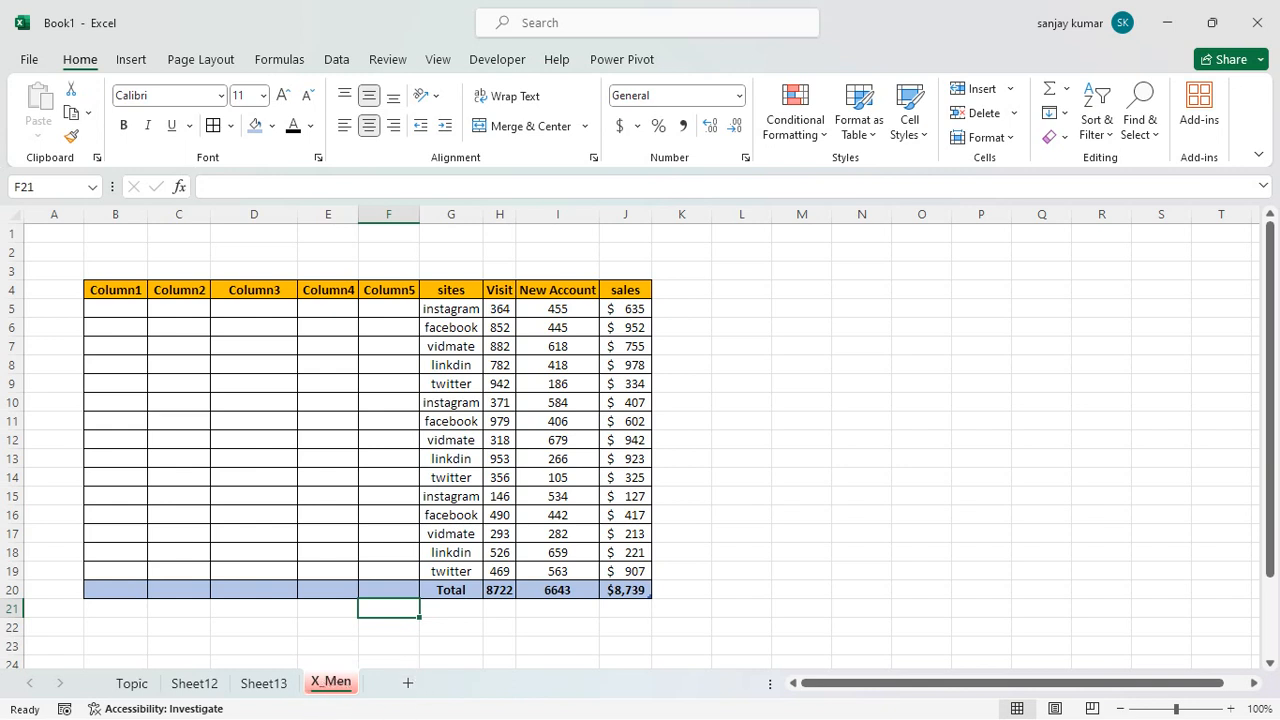
{"action": "left_click", "coordinate": [1009, 145]}
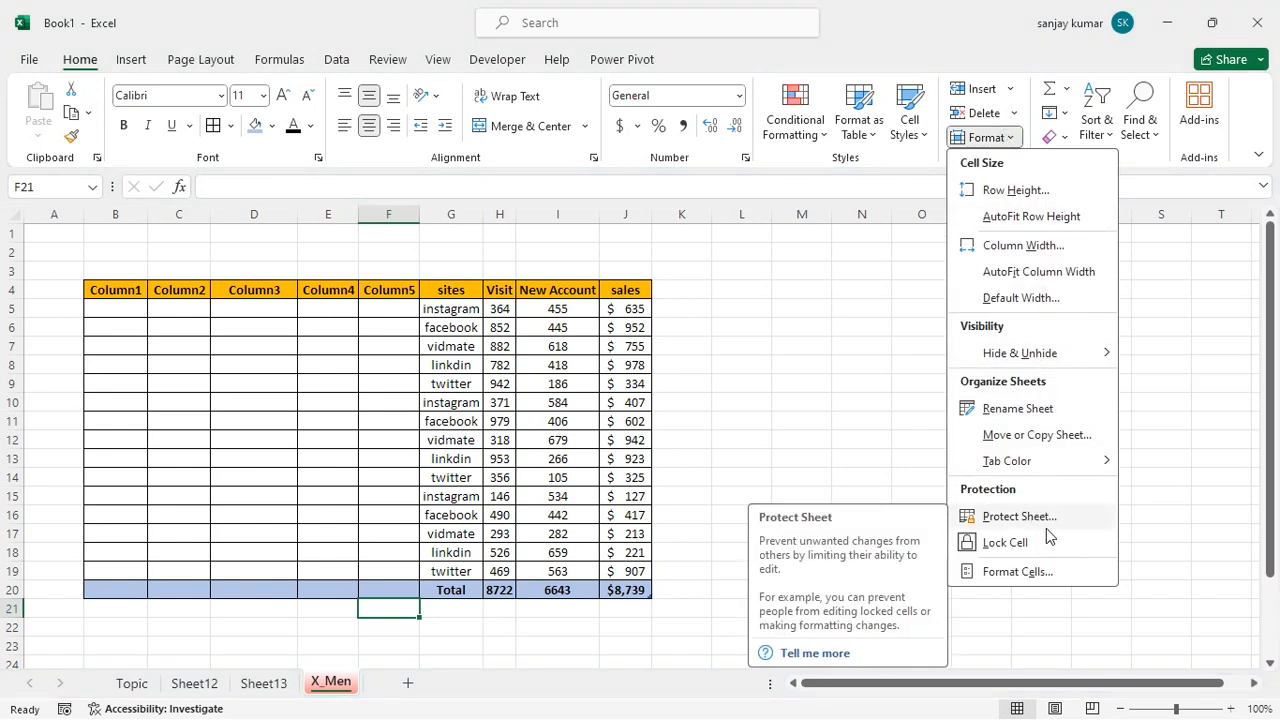
{"action": "left_click", "coordinate": [329, 316]}
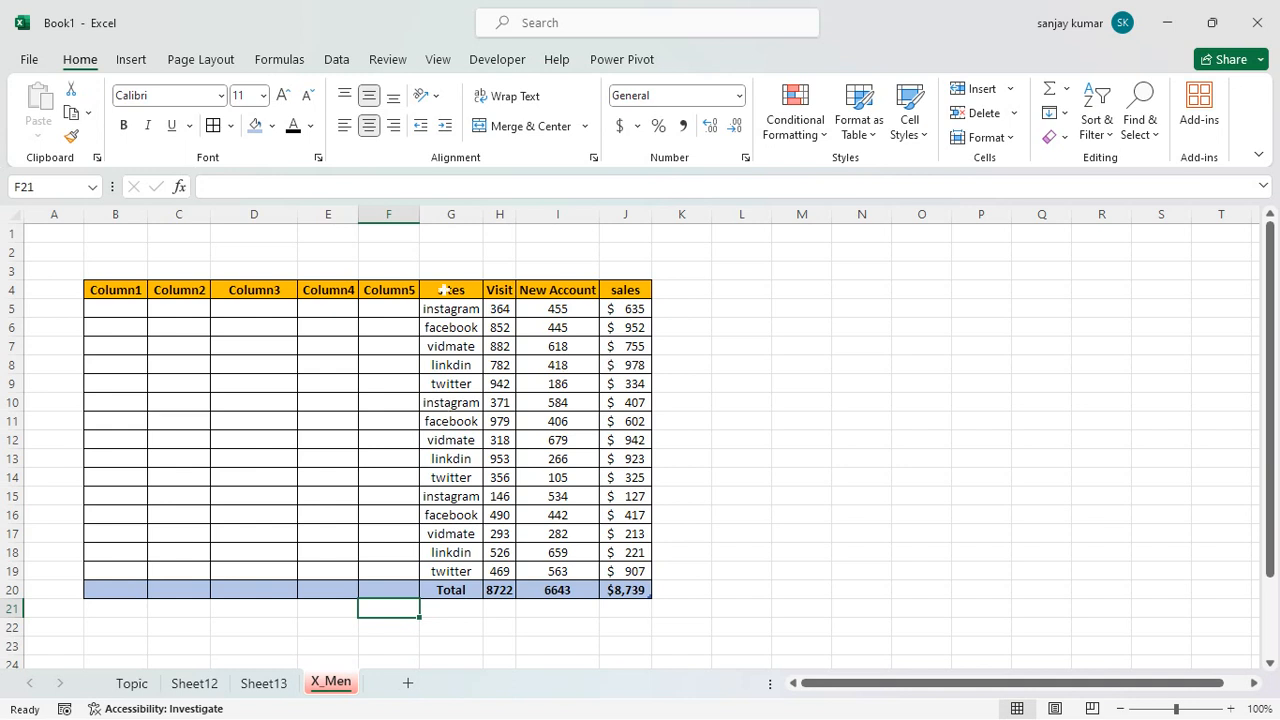
- Select the range G4:J20 and examine the Protect Sheet options without applying protection
{"action": "left_click_drag", "start_coordinate": [444, 290], "coordinate": [621, 592]}
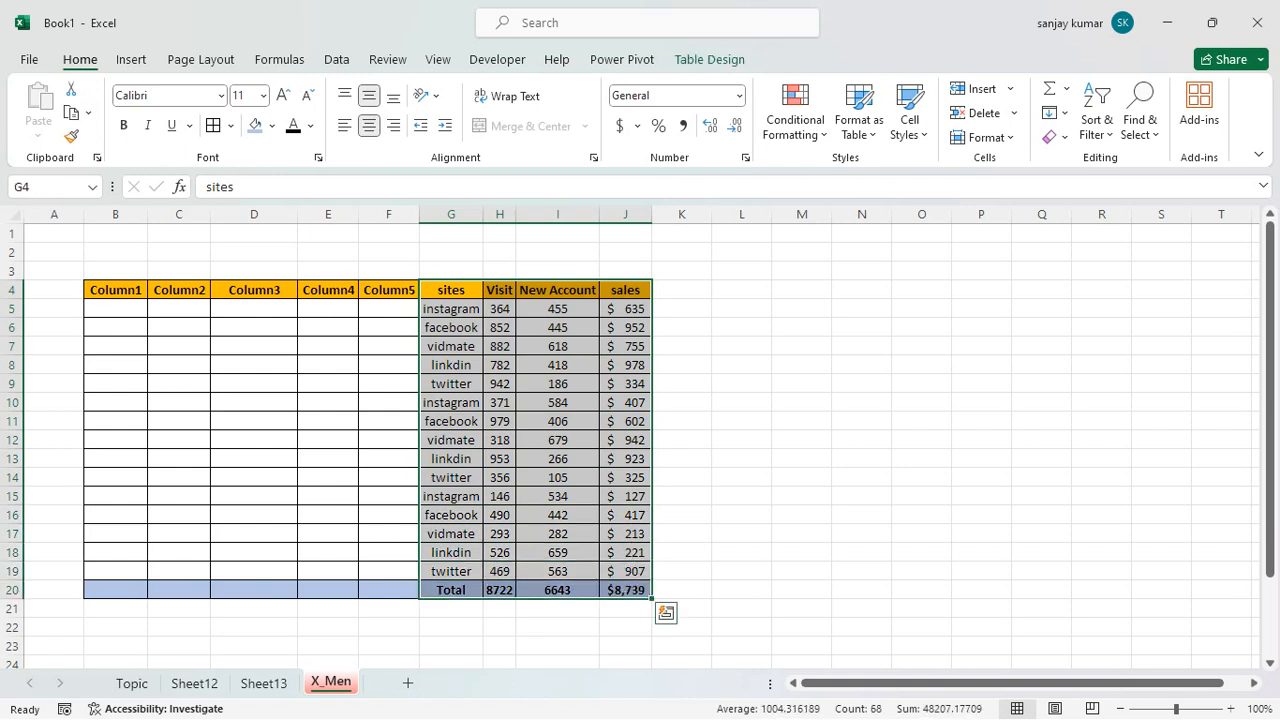
{"action": "left_click", "coordinate": [998, 138]}
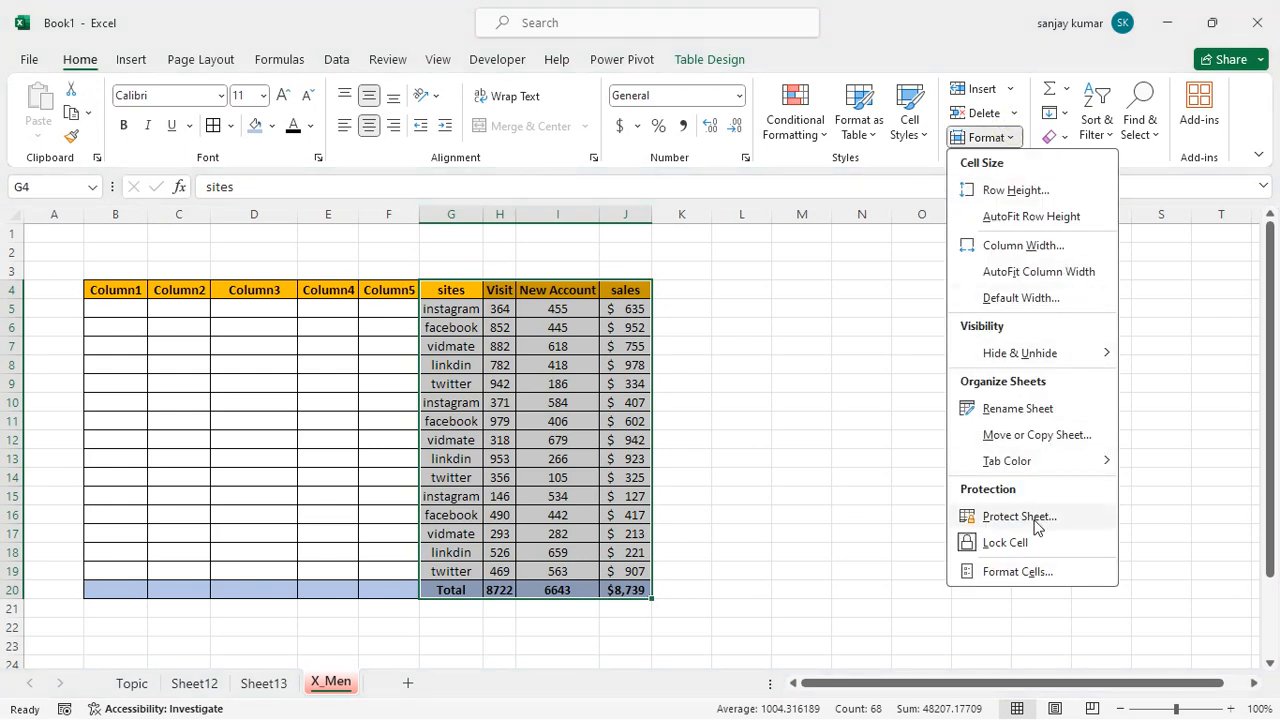
{"action": "left_click", "coordinate": [1020, 516]}
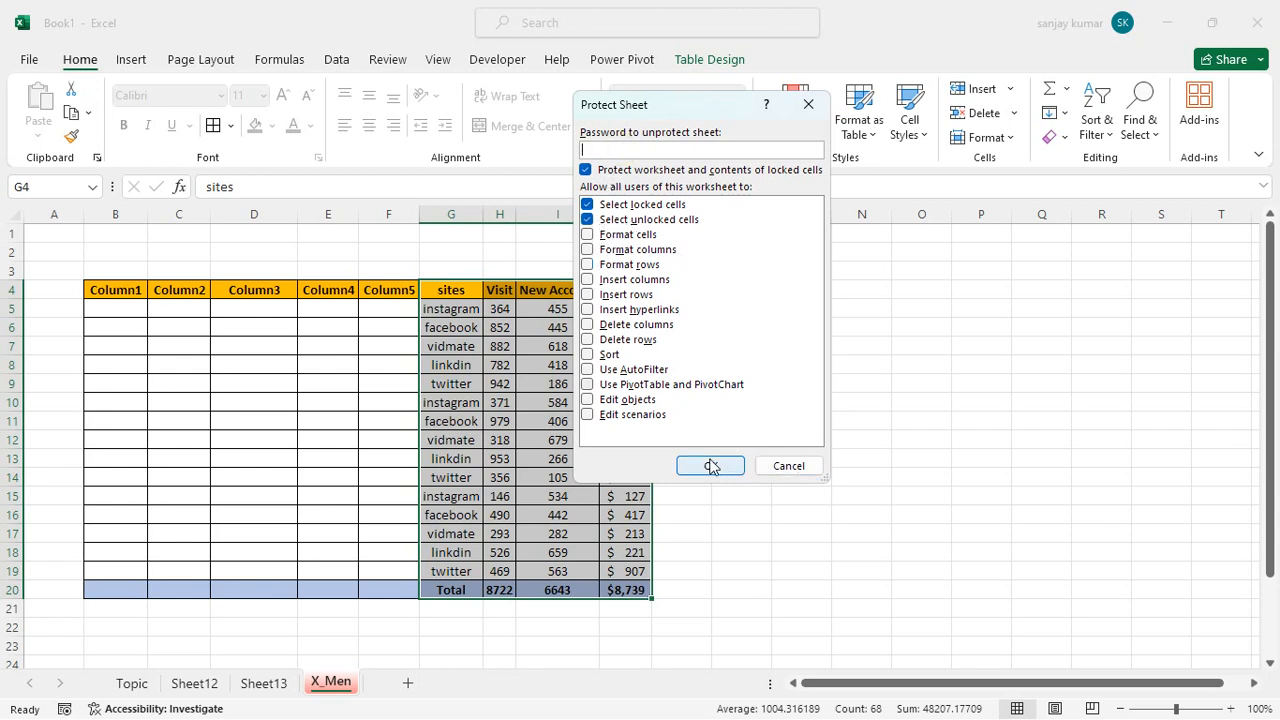
{"action": "left_click", "coordinate": [778, 467]}
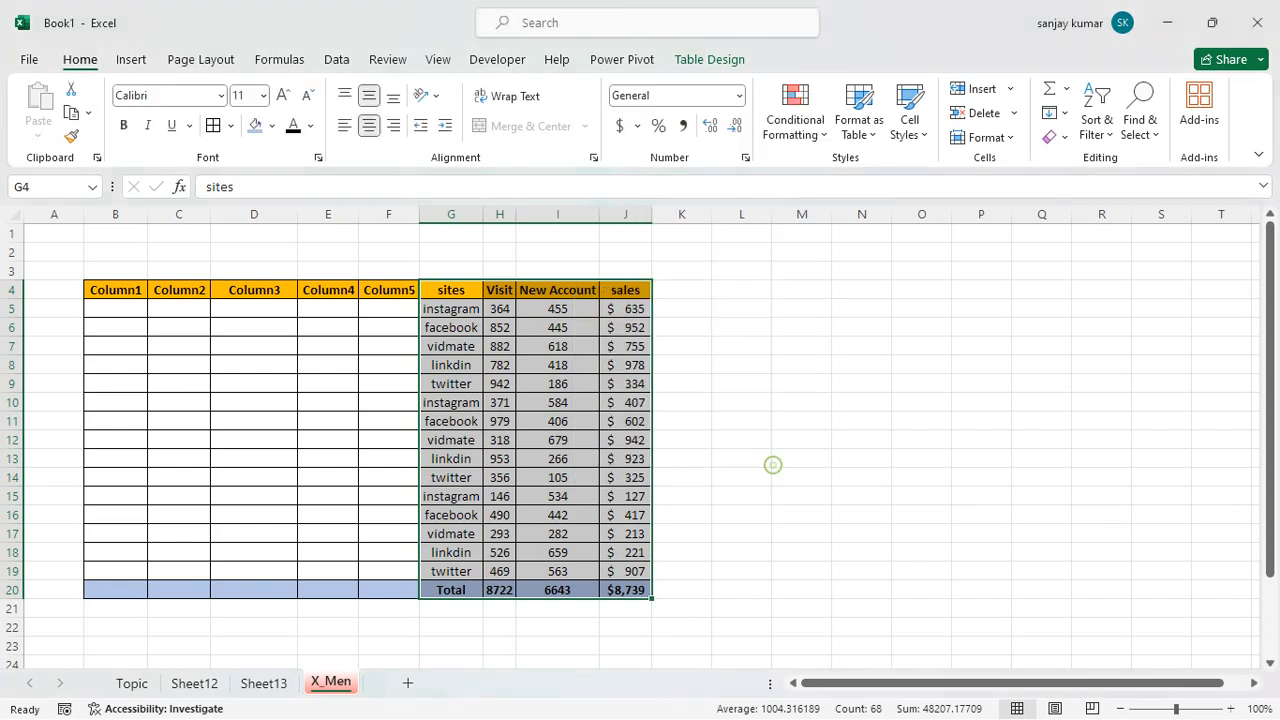
- Turn off Lock Cell for the range G4:J20 and try entering cells in the Visit and New Account columns
{"action": "left_click", "coordinate": [1010, 138]}
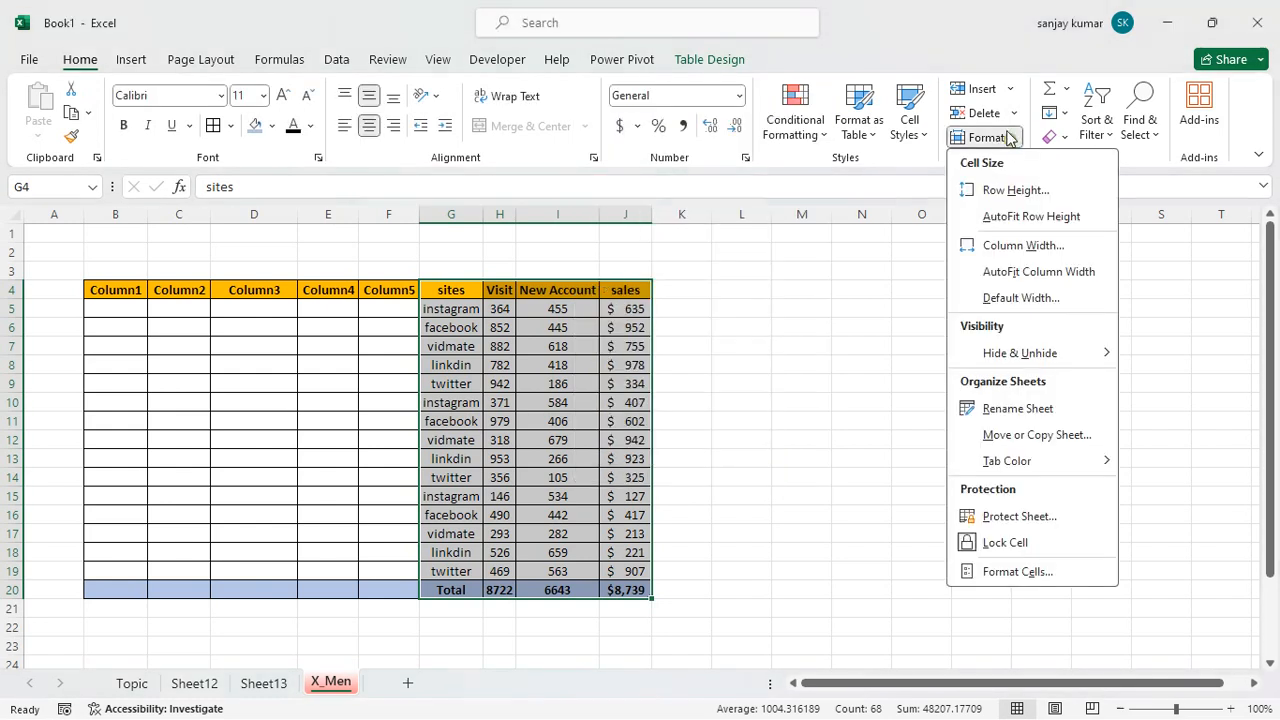
{"action": "left_click", "coordinate": [1040, 548]}
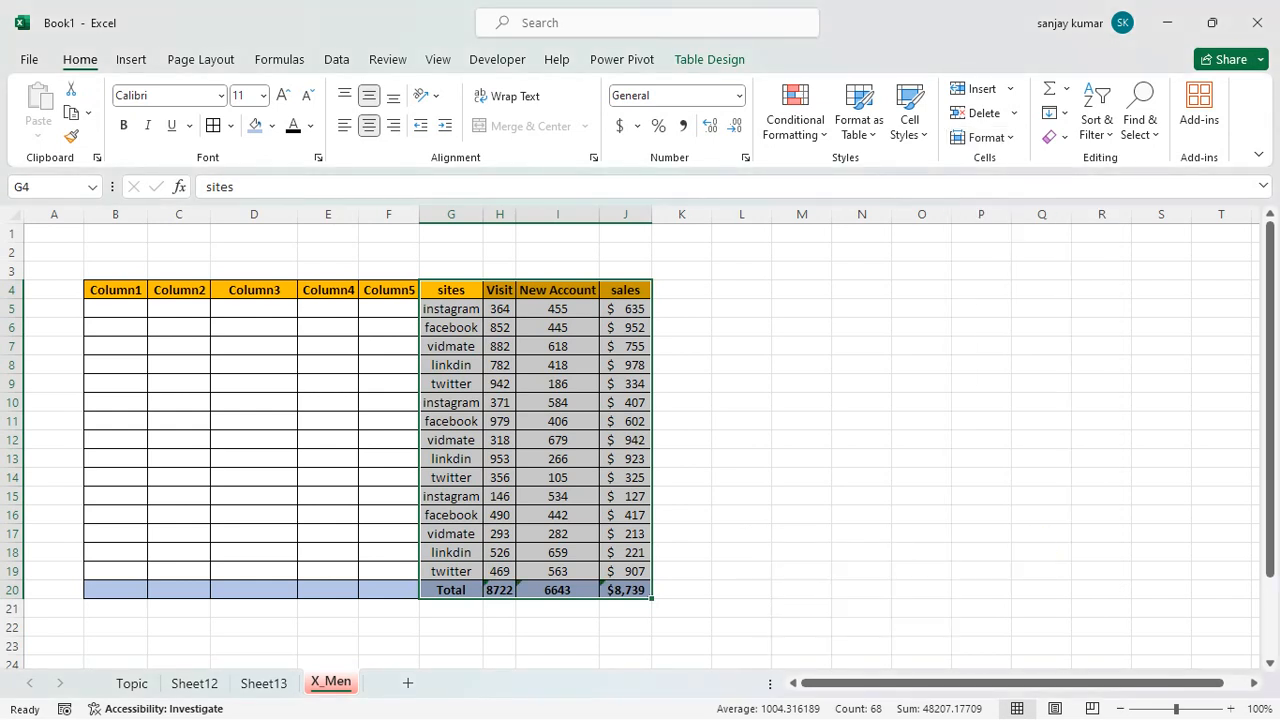
{"action": "left_click", "coordinate": [885, 508]}
{"action": "double_click", "coordinate": [502, 417]}
{"action": "left_click", "coordinate": [560, 417]}
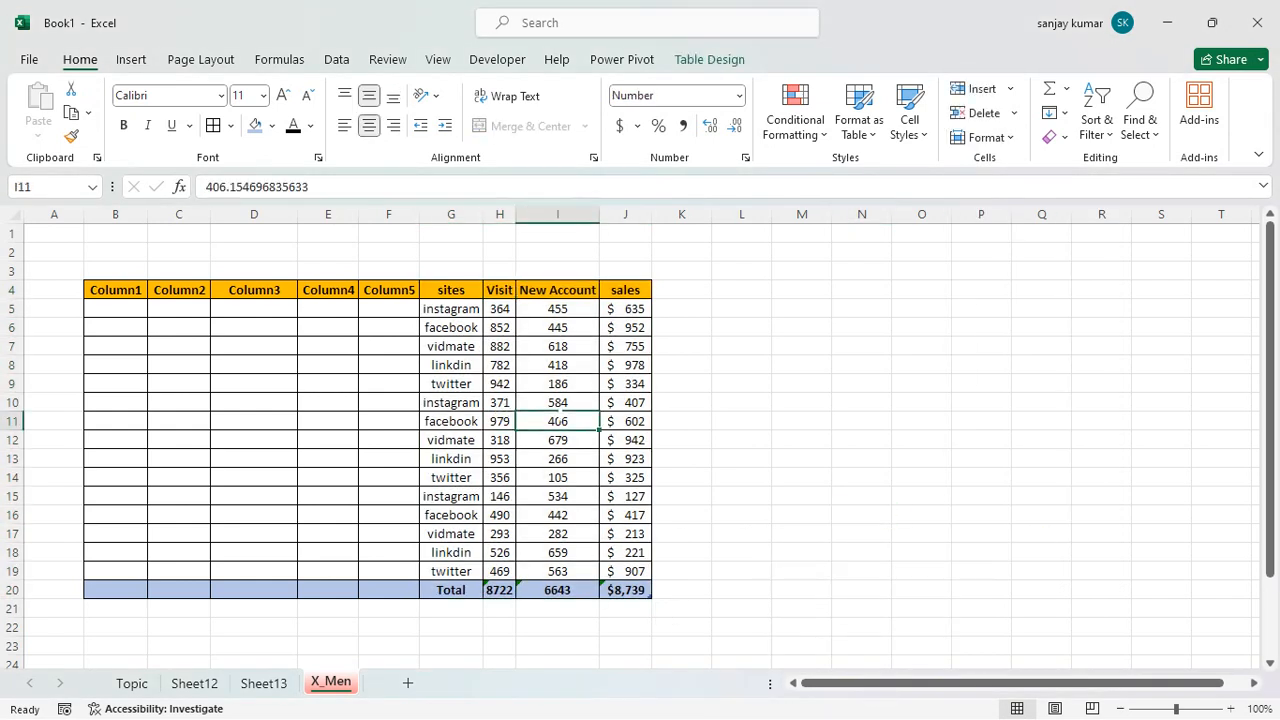
{"action": "double_click", "coordinate": [558, 413]}
{"action": "left_click", "coordinate": [560, 496]}
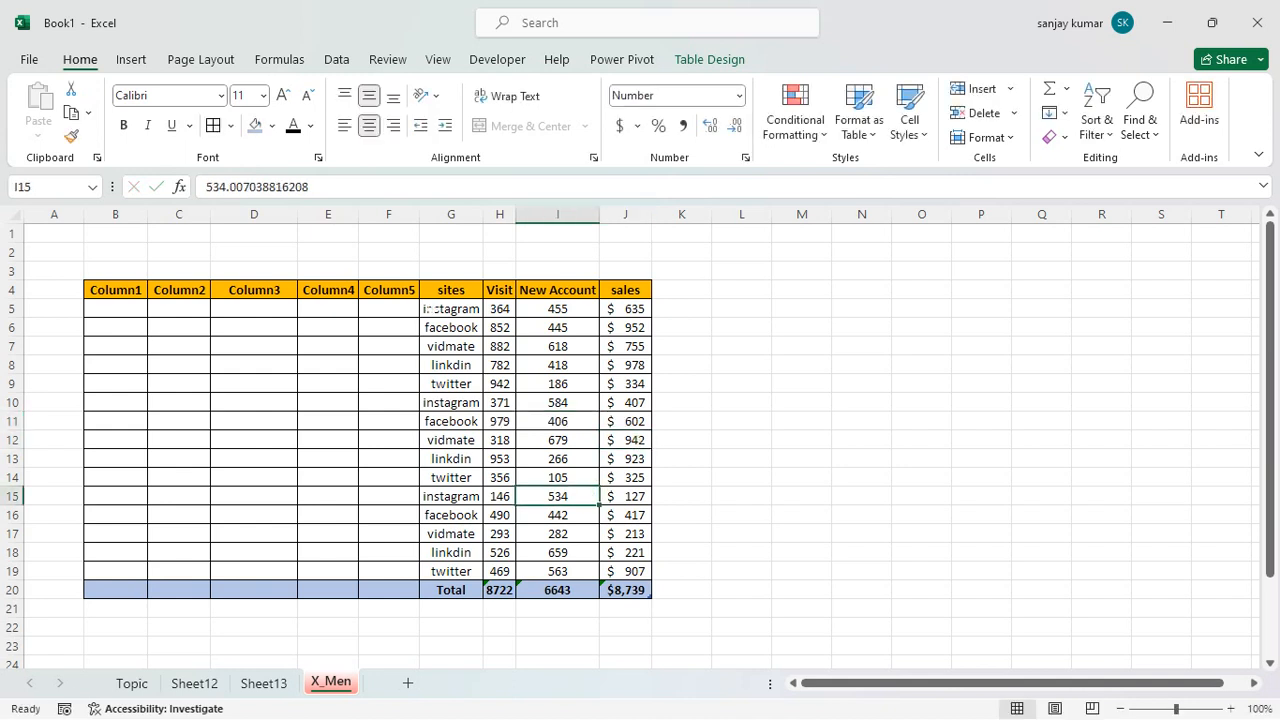
- Turn Lock Cell back on for the range G5:J20
{"action": "left_click_drag", "start_coordinate": [428, 310], "coordinate": [630, 590]}
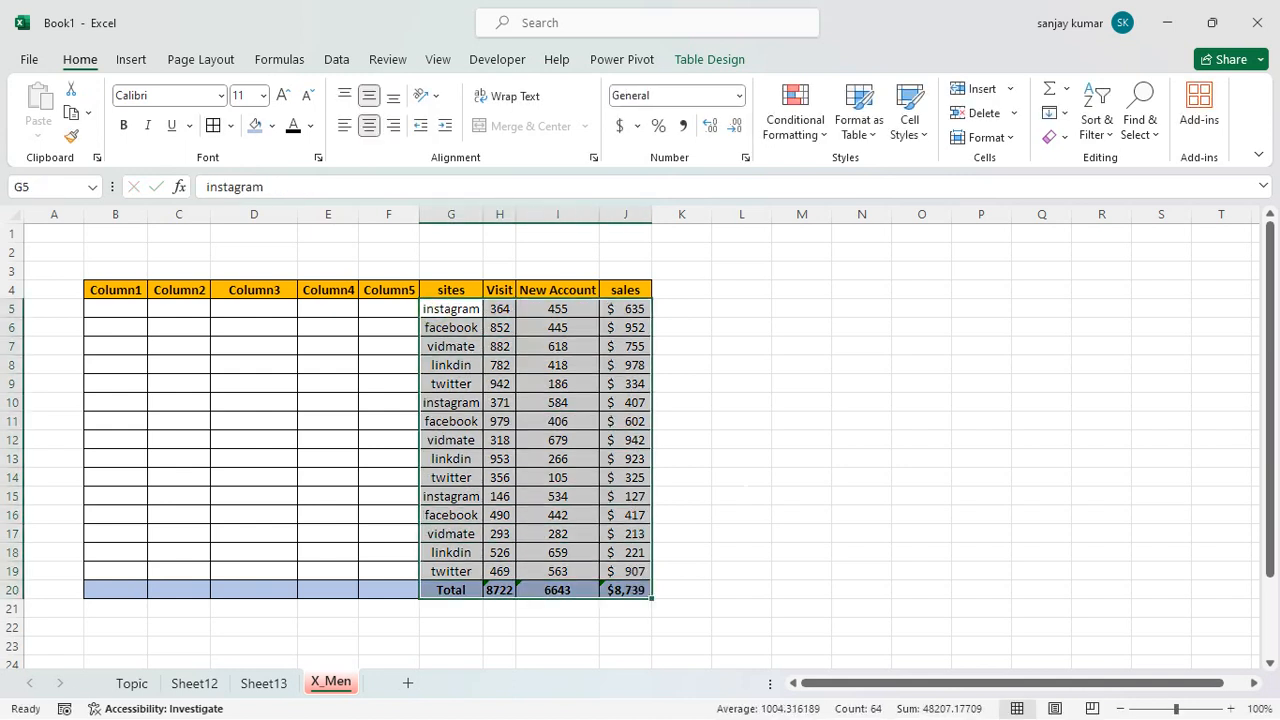
{"action": "left_click", "coordinate": [1012, 140]}
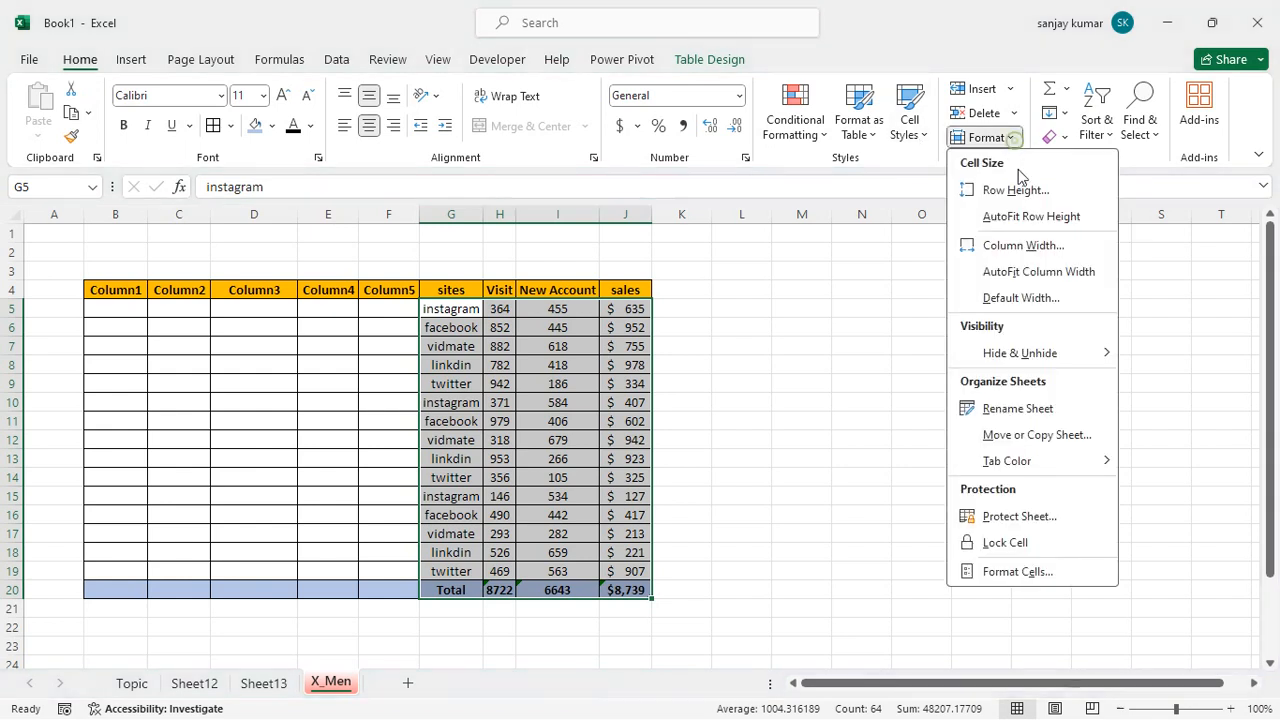
{"action": "left_click", "coordinate": [1003, 542]}
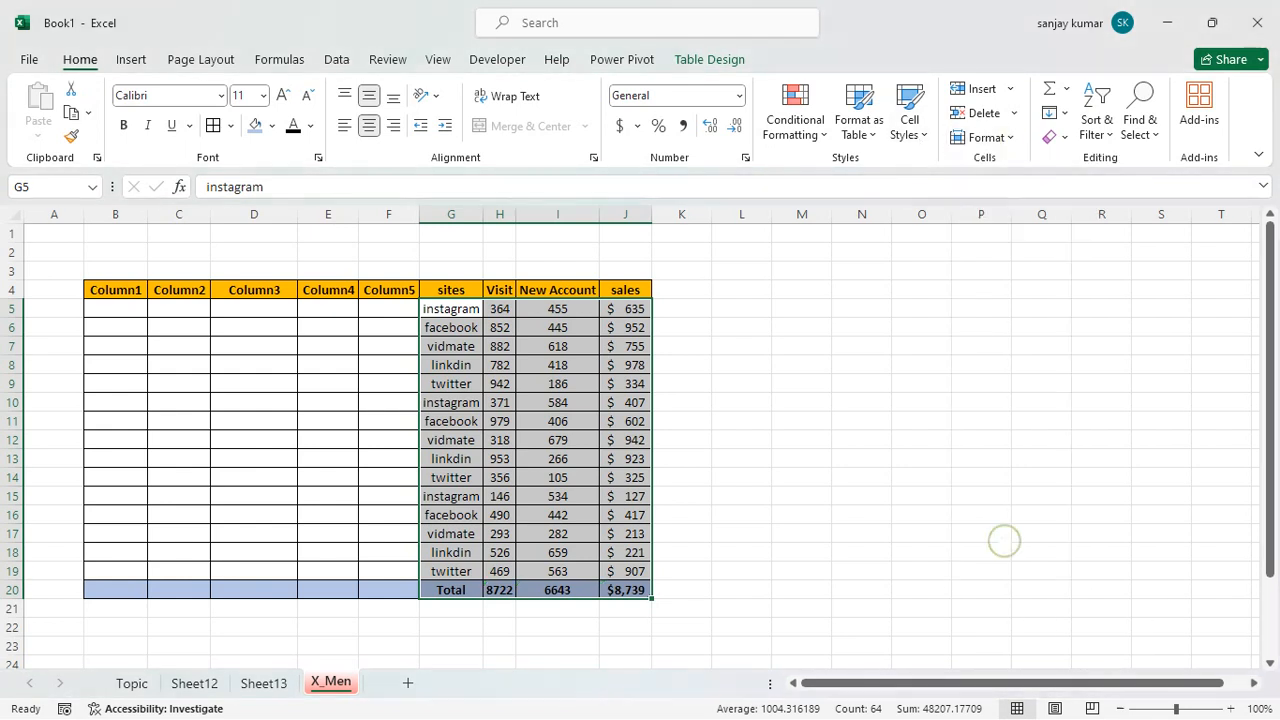
- Examine the Format Cells settings for G5:J20, covering number categories, alignment, font, border, fill and protection, and dismiss them without changes
{"action": "left_click", "coordinate": [1008, 137]}
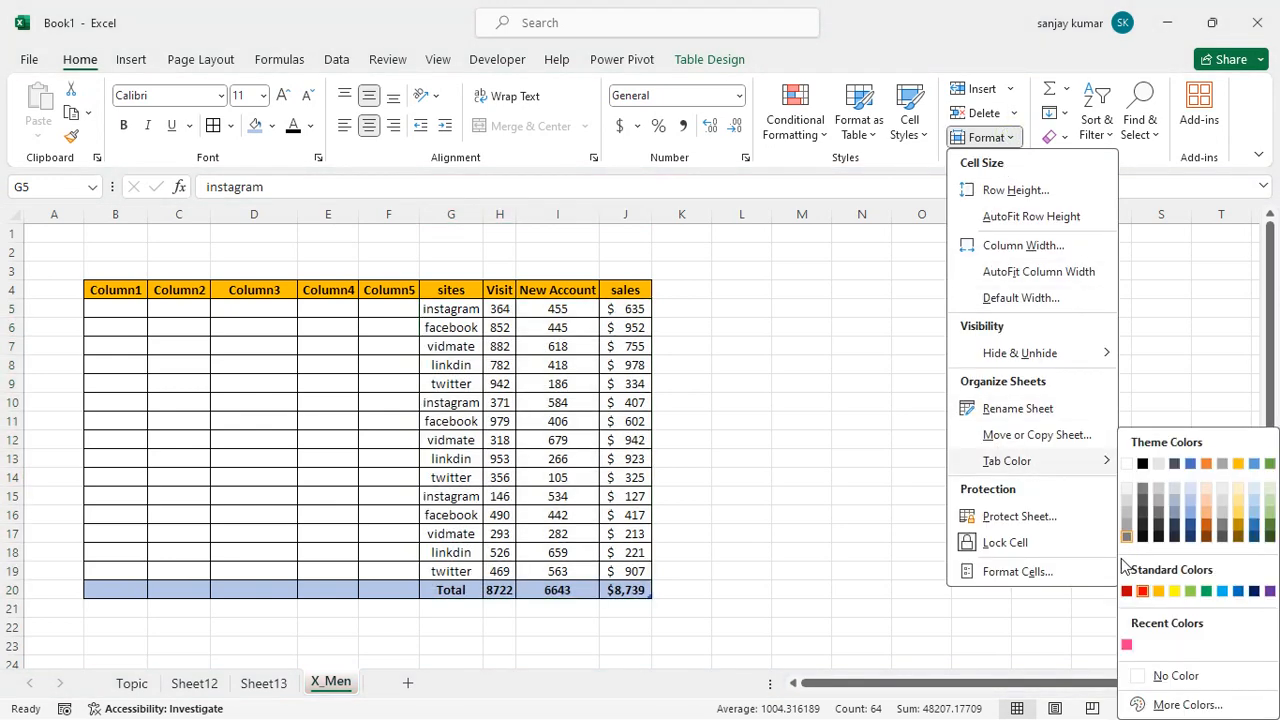
{"action": "left_click", "coordinate": [1015, 576]}
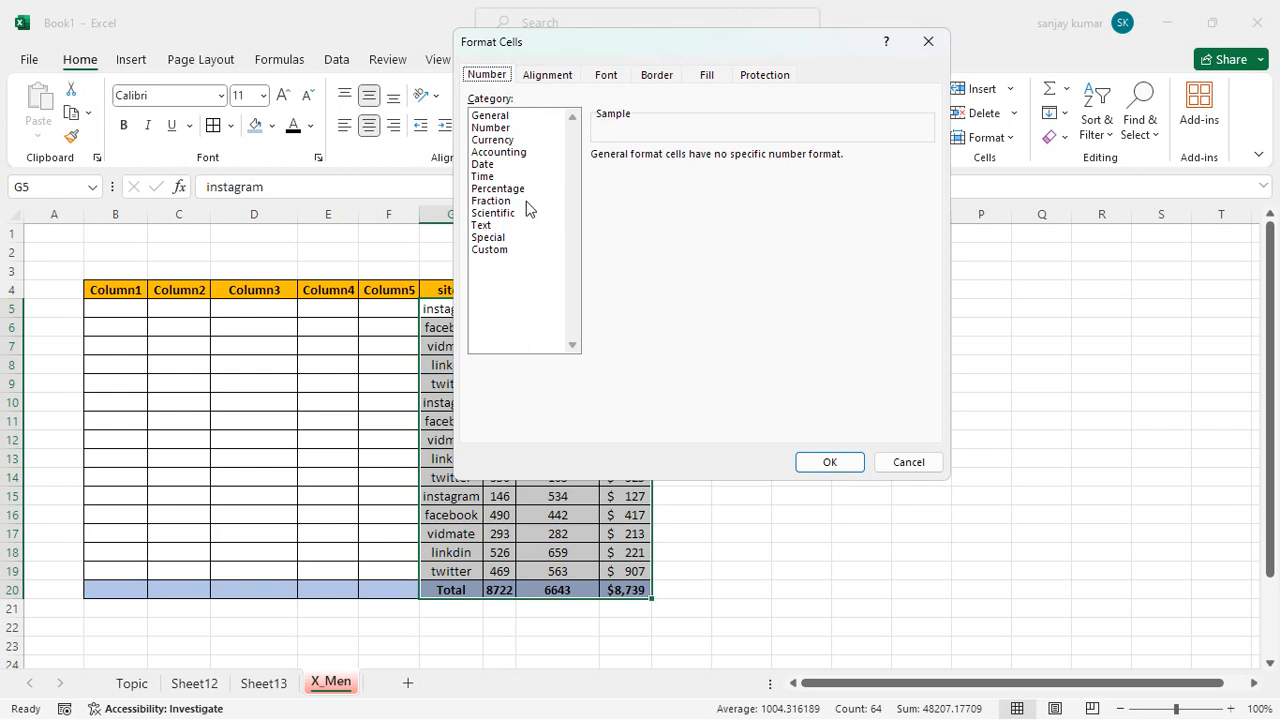
{"action": "left_click", "coordinate": [510, 117]}
{"action": "left_click", "coordinate": [500, 140]}
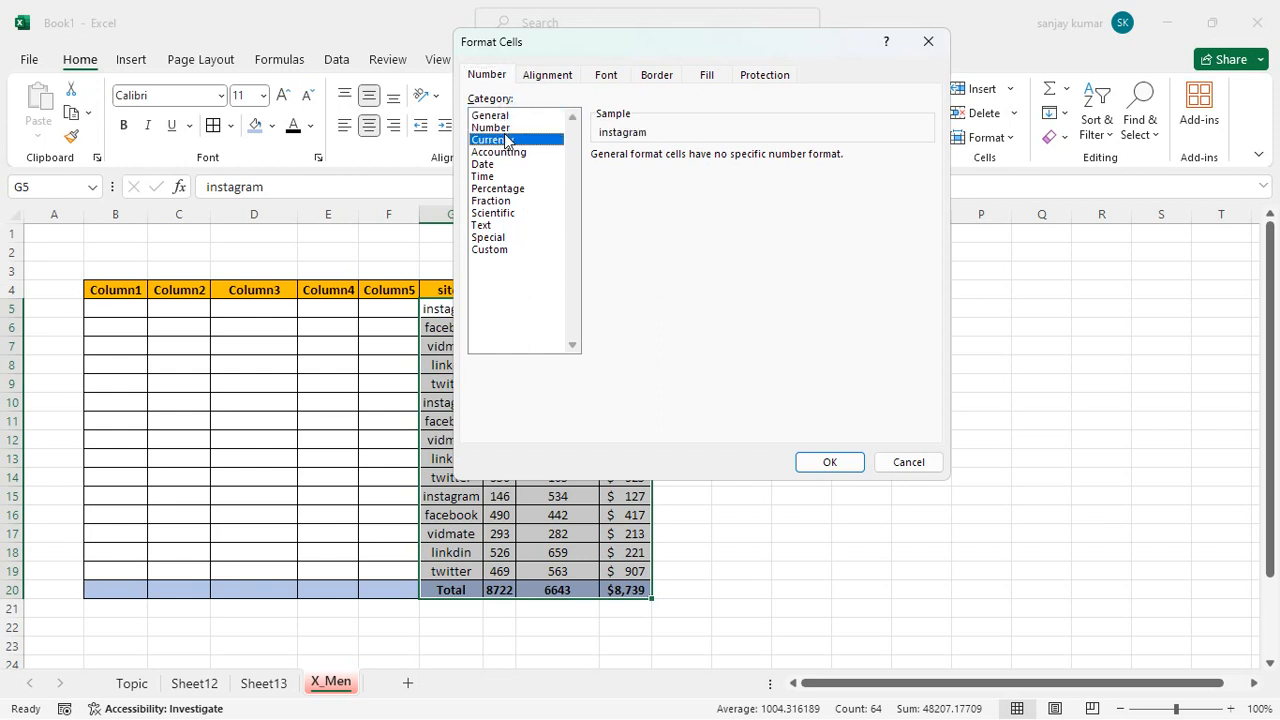
{"action": "left_click", "coordinate": [500, 152]}
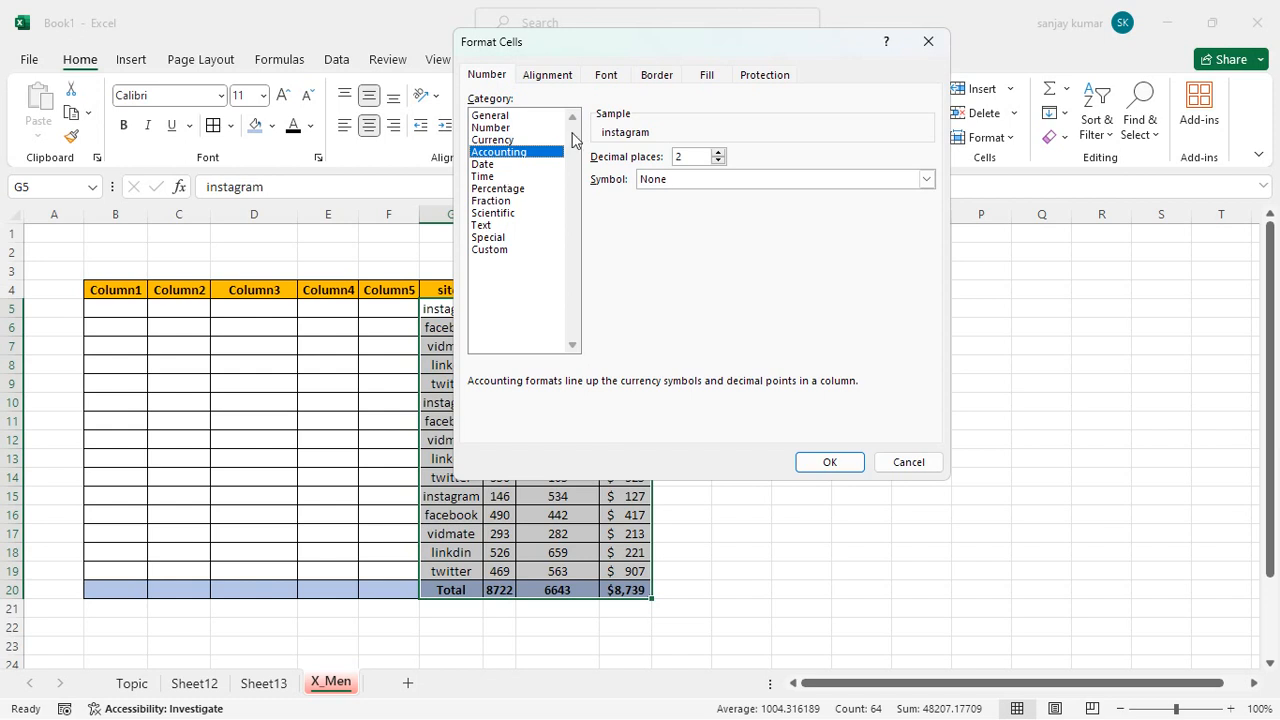
{"action": "left_click", "coordinate": [550, 76]}
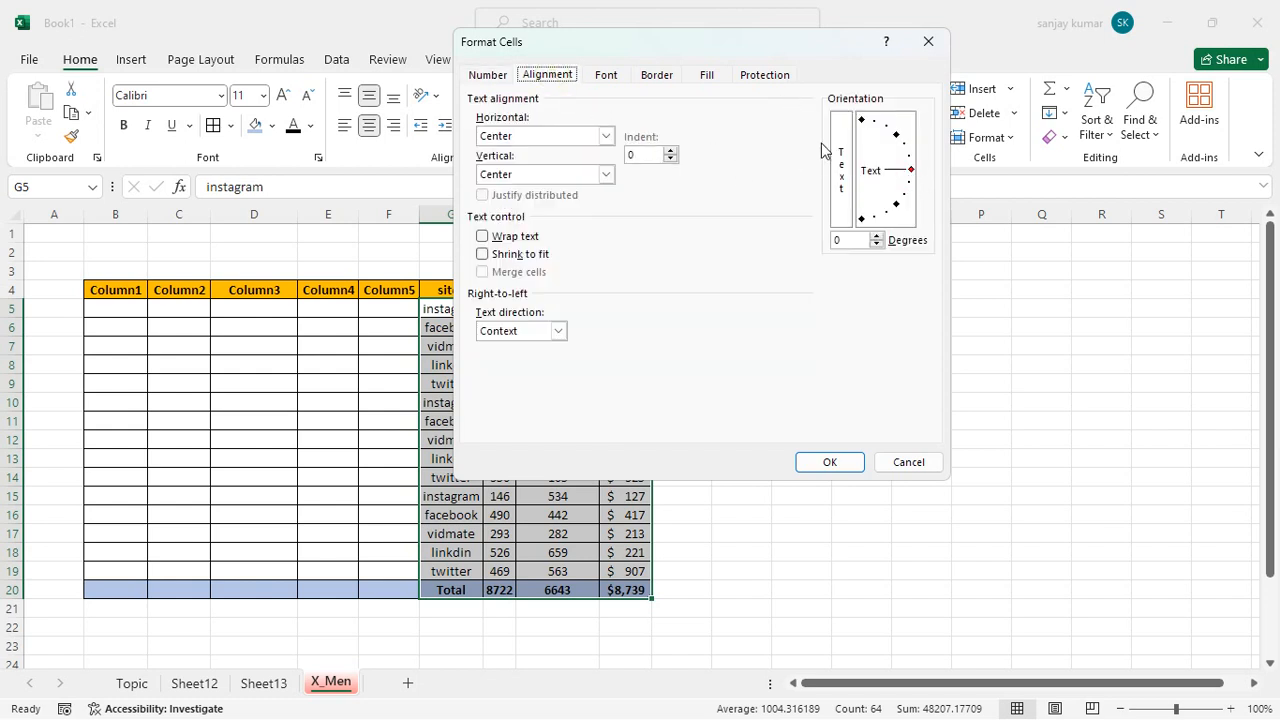
{"action": "left_click", "coordinate": [609, 75]}
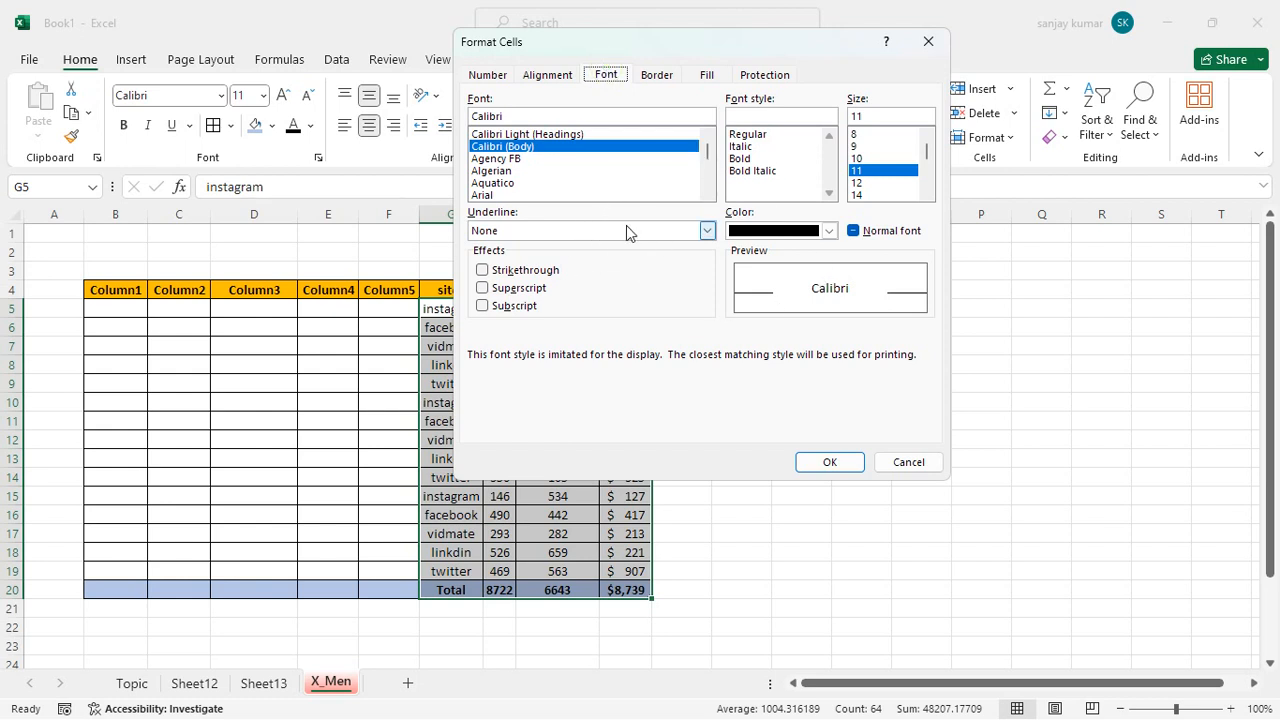
{"action": "left_click", "coordinate": [657, 75]}
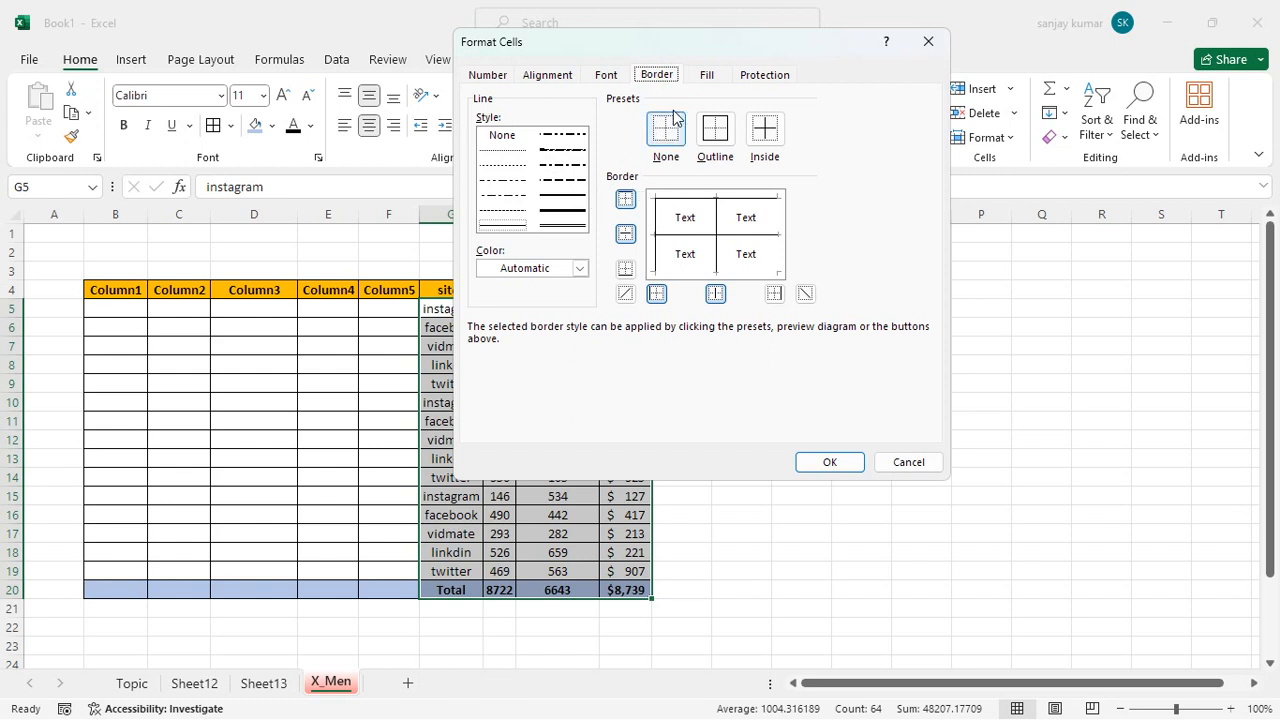
{"action": "left_click", "coordinate": [705, 75]}
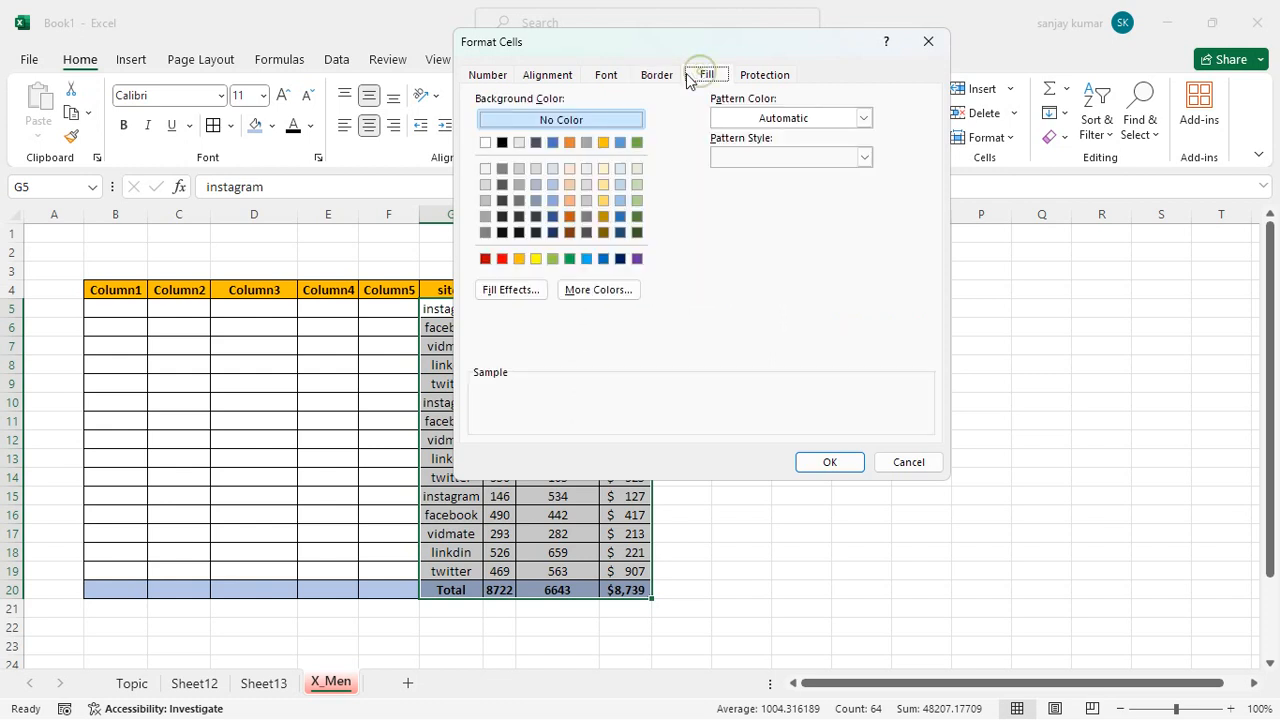
{"action": "left_click", "coordinate": [760, 76]}
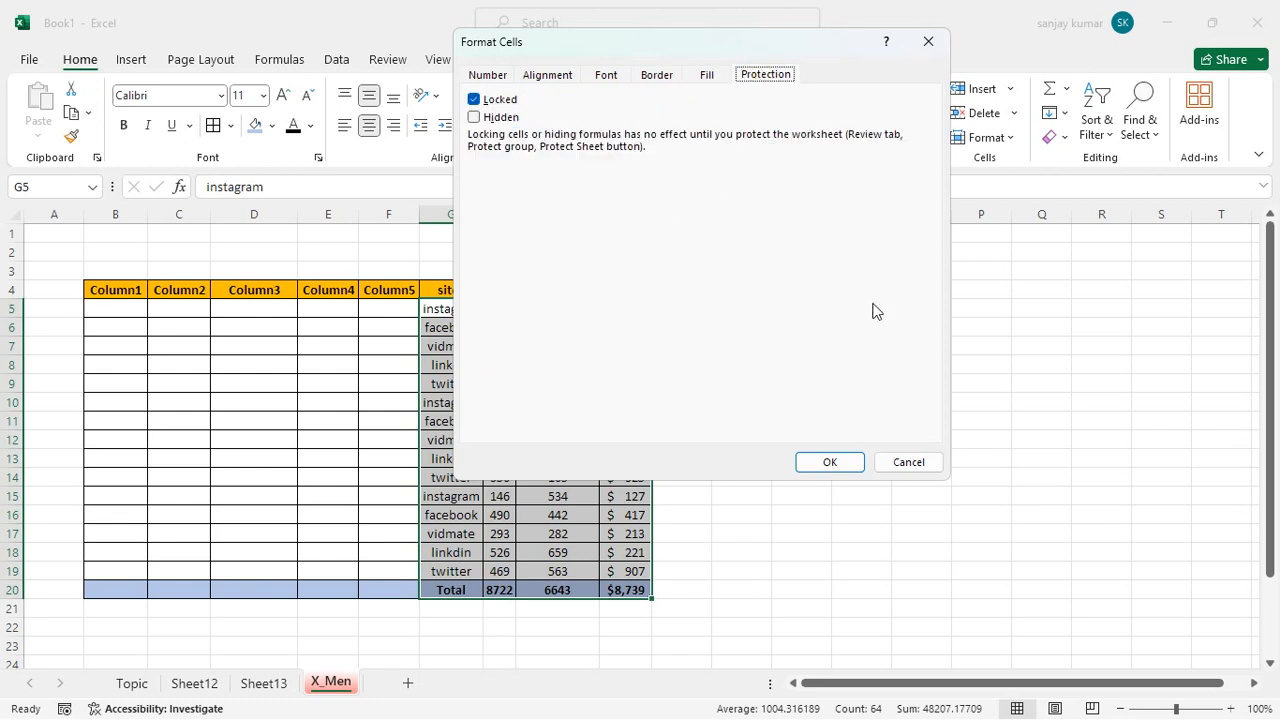
{"action": "left_click", "coordinate": [910, 460]}
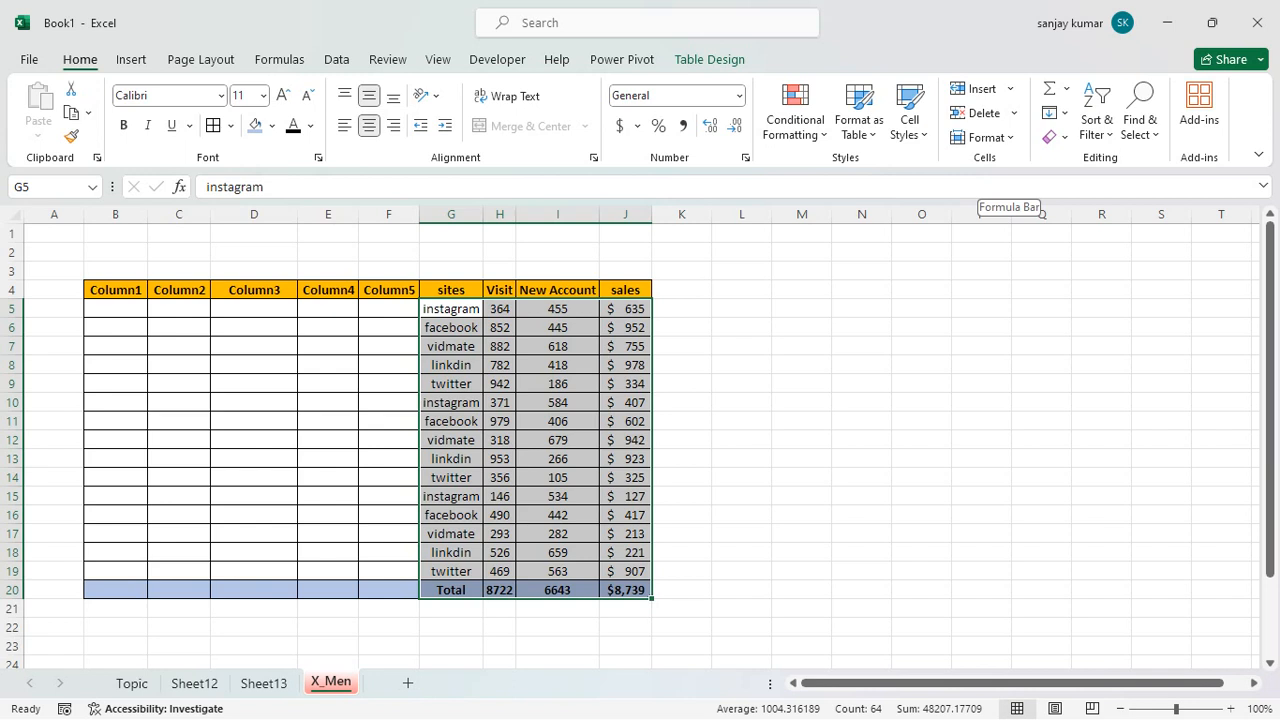
{"action": "left_click", "coordinate": [676, 719]}
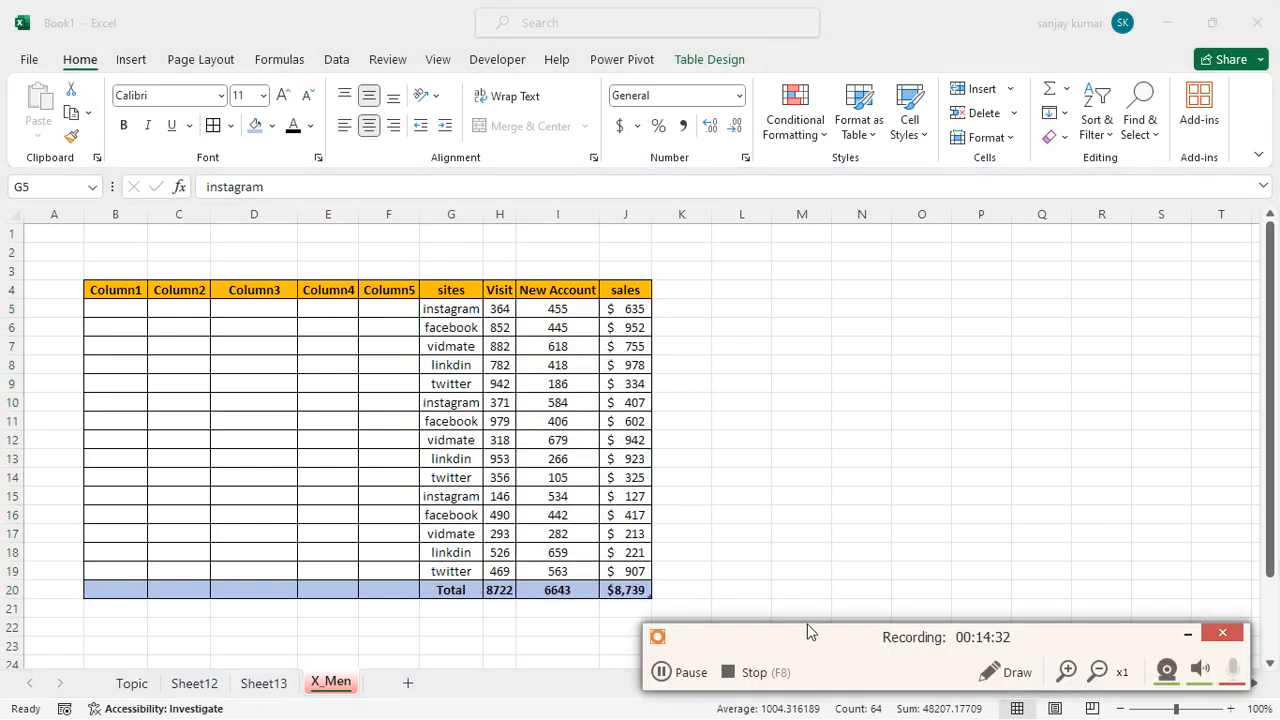